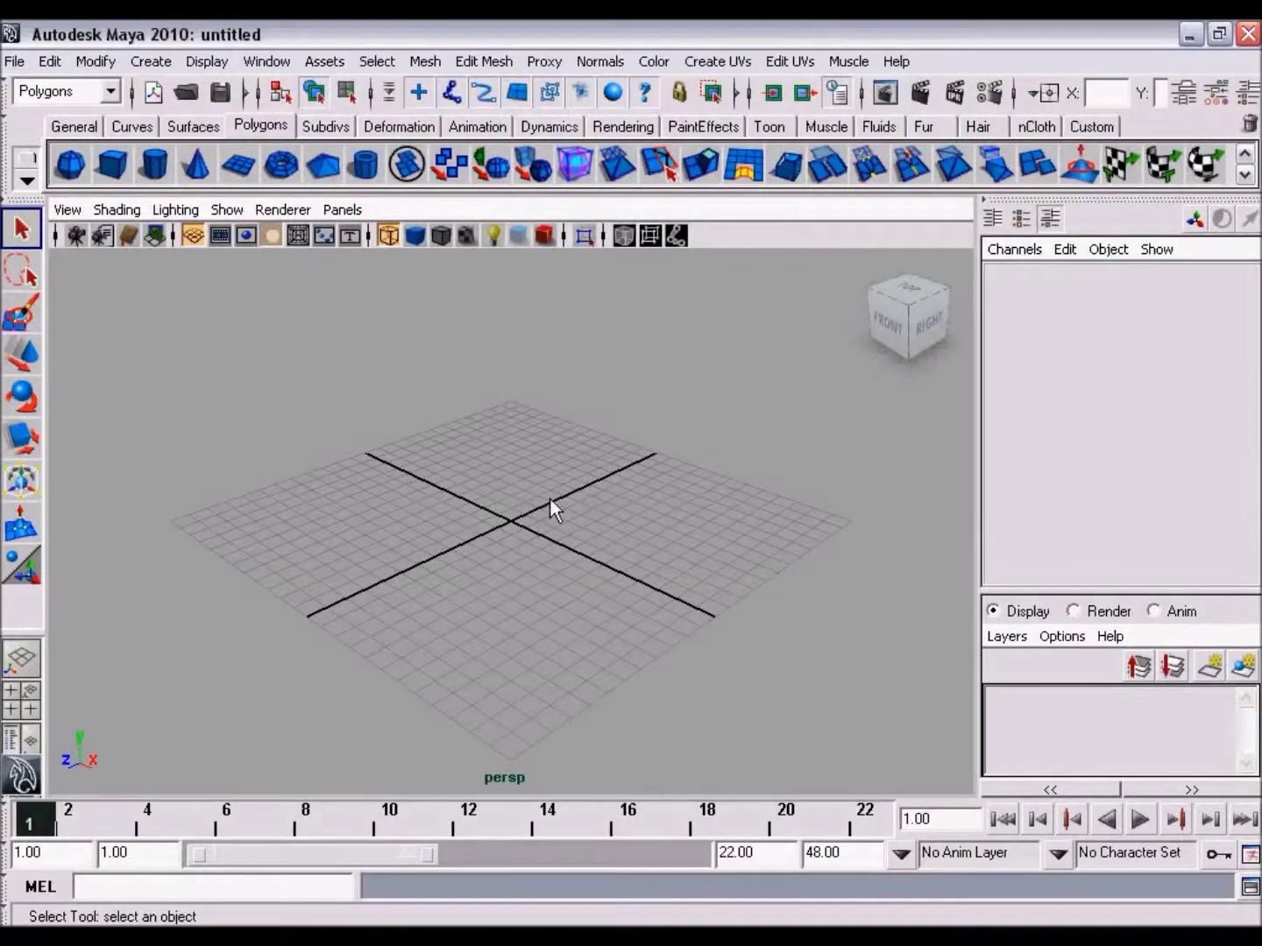
Add a default polygon cube, pCube1, at the grid origin.
{"action": "mouse_move", "coordinate": [554, 531]}
{"action": "left_mouse_down", "text": "alt"}
{"action": "mouse_move", "coordinate": [586, 500]}
{"action": "mouse_move", "coordinate": [613, 510]}
{"action": "mouse_move", "coordinate": [592, 506]}
{"action": "mouse_move", "coordinate": [582, 564]}
{"action": "mouse_move", "coordinate": [550, 507]}
{"action": "mouse_move", "coordinate": [569, 512]}
{"action": "mouse_move", "coordinate": [516, 482]}
{"action": "mouse_move", "coordinate": [532, 529]}
{"action": "mouse_move", "coordinate": [553, 535]}
{"action": "mouse_move", "coordinate": [557, 516]}
{"action": "left_mouse_up", "text": "alt"}
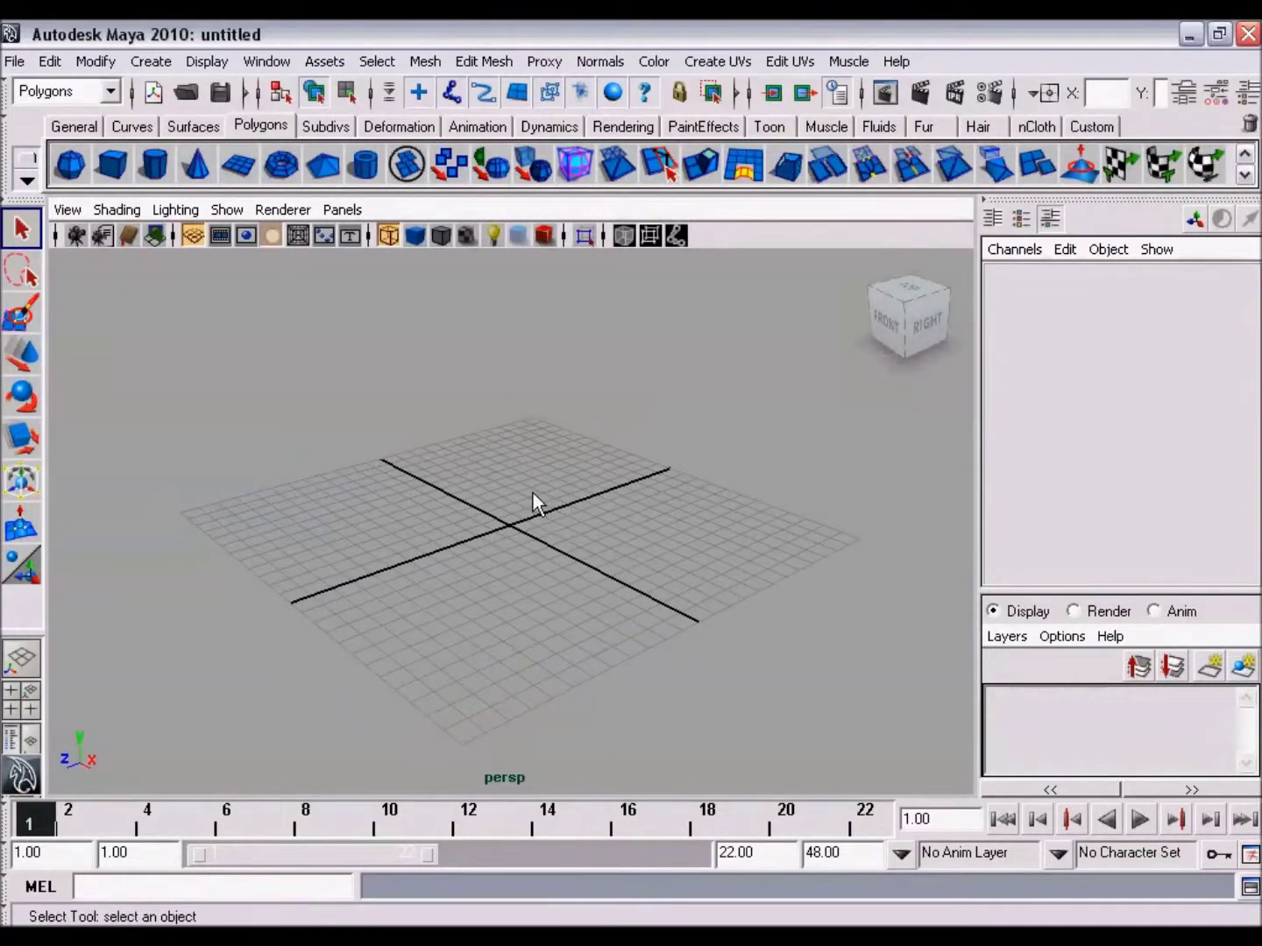
{"action": "mouse_move", "coordinate": [524, 526]}
{"action": "left_mouse_down", "text": "alt"}
{"action": "mouse_move", "coordinate": [521, 499]}
{"action": "mouse_move", "coordinate": [586, 471]}
{"action": "mouse_move", "coordinate": [460, 510]}
{"action": "mouse_move", "coordinate": [559, 441]}
{"action": "mouse_move", "coordinate": [529, 575]}
{"action": "mouse_move", "coordinate": [524, 468]}
{"action": "mouse_move", "coordinate": [601, 513]}
{"action": "mouse_move", "coordinate": [576, 523]}
{"action": "mouse_move", "coordinate": [529, 495]}
{"action": "mouse_move", "coordinate": [530, 482]}
{"action": "mouse_move", "coordinate": [543, 487]}
{"action": "left_mouse_up", "text": "alt"}
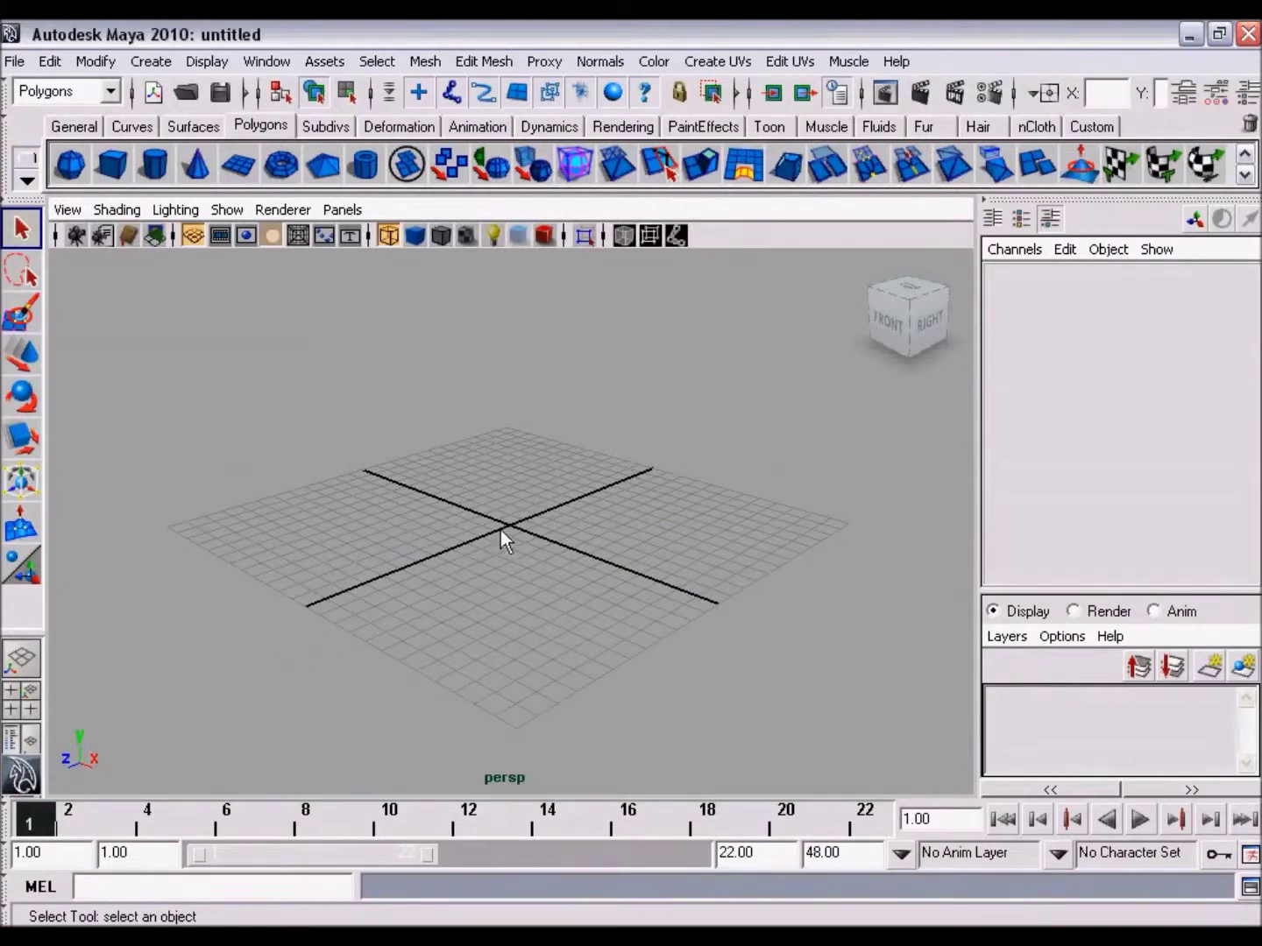
{"action": "mouse_move", "coordinate": [512, 515]}
{"action": "middle_mouse_down", "text": "alt"}
{"action": "mouse_move", "coordinate": [493, 509]}
{"action": "mouse_move", "coordinate": [495, 554]}
{"action": "mouse_move", "coordinate": [493, 486]}
{"action": "mouse_move", "coordinate": [661, 540]}
{"action": "mouse_move", "coordinate": [240, 471]}
{"action": "mouse_move", "coordinate": [248, 592]}
{"action": "mouse_move", "coordinate": [588, 509]}
{"action": "mouse_move", "coordinate": [554, 464]}
{"action": "mouse_move", "coordinate": [469, 537]}
{"action": "middle_mouse_up", "text": "alt"}
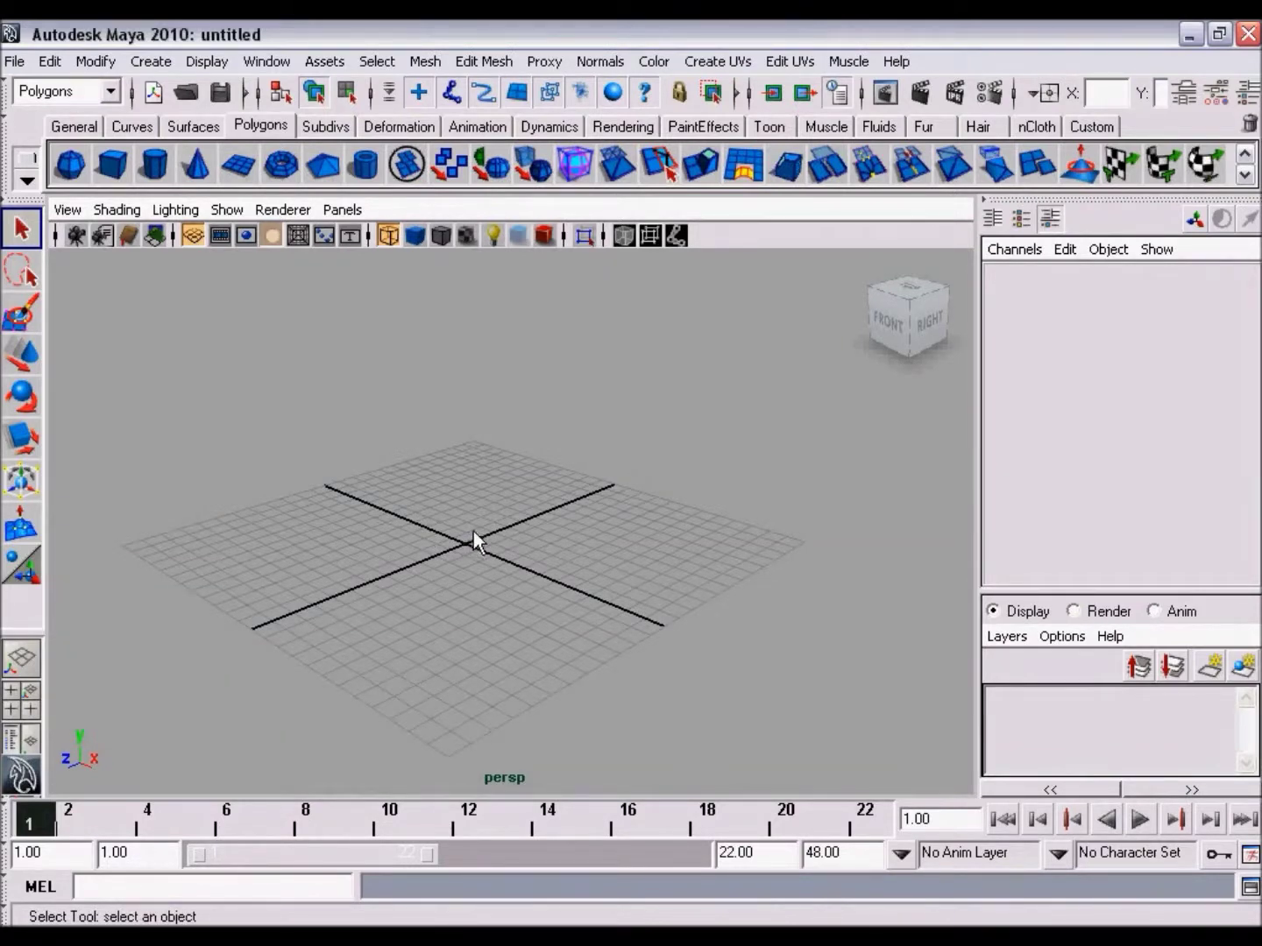
{"action": "mouse_move", "coordinate": [455, 522]}
{"action": "right_mouse_down", "text": "alt"}
{"action": "mouse_move", "coordinate": [568, 554]}
{"action": "mouse_move", "coordinate": [930, 597]}
{"action": "mouse_move", "coordinate": [305, 490]}
{"action": "mouse_move", "coordinate": [578, 566]}
{"action": "mouse_move", "coordinate": [872, 601]}
{"action": "mouse_move", "coordinate": [324, 496]}
{"action": "mouse_move", "coordinate": [615, 564]}
{"action": "mouse_move", "coordinate": [863, 594]}
{"action": "mouse_move", "coordinate": [470, 550]}
{"action": "mouse_move", "coordinate": [318, 516]}
{"action": "mouse_move", "coordinate": [754, 587]}
{"action": "mouse_move", "coordinate": [484, 537]}
{"action": "right_mouse_up", "text": "alt"}
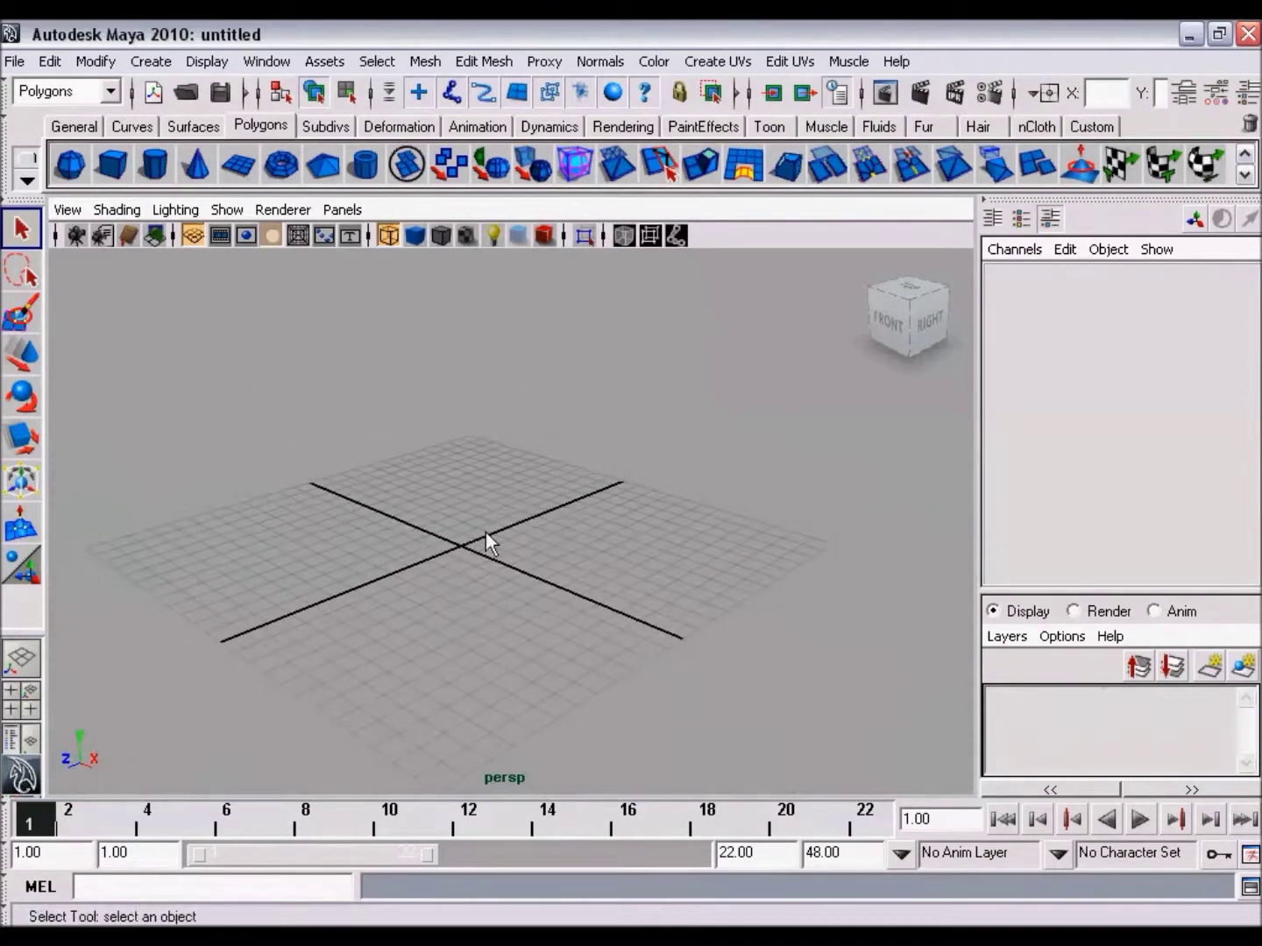
{"action": "mouse_move", "coordinate": [497, 530]}
{"action": "left_mouse_down", "text": "alt"}
{"action": "mouse_move", "coordinate": [476, 526]}
{"action": "mouse_move", "coordinate": [498, 516]}
{"action": "mouse_move", "coordinate": [491, 506]}
{"action": "left_mouse_up", "text": "alt"}
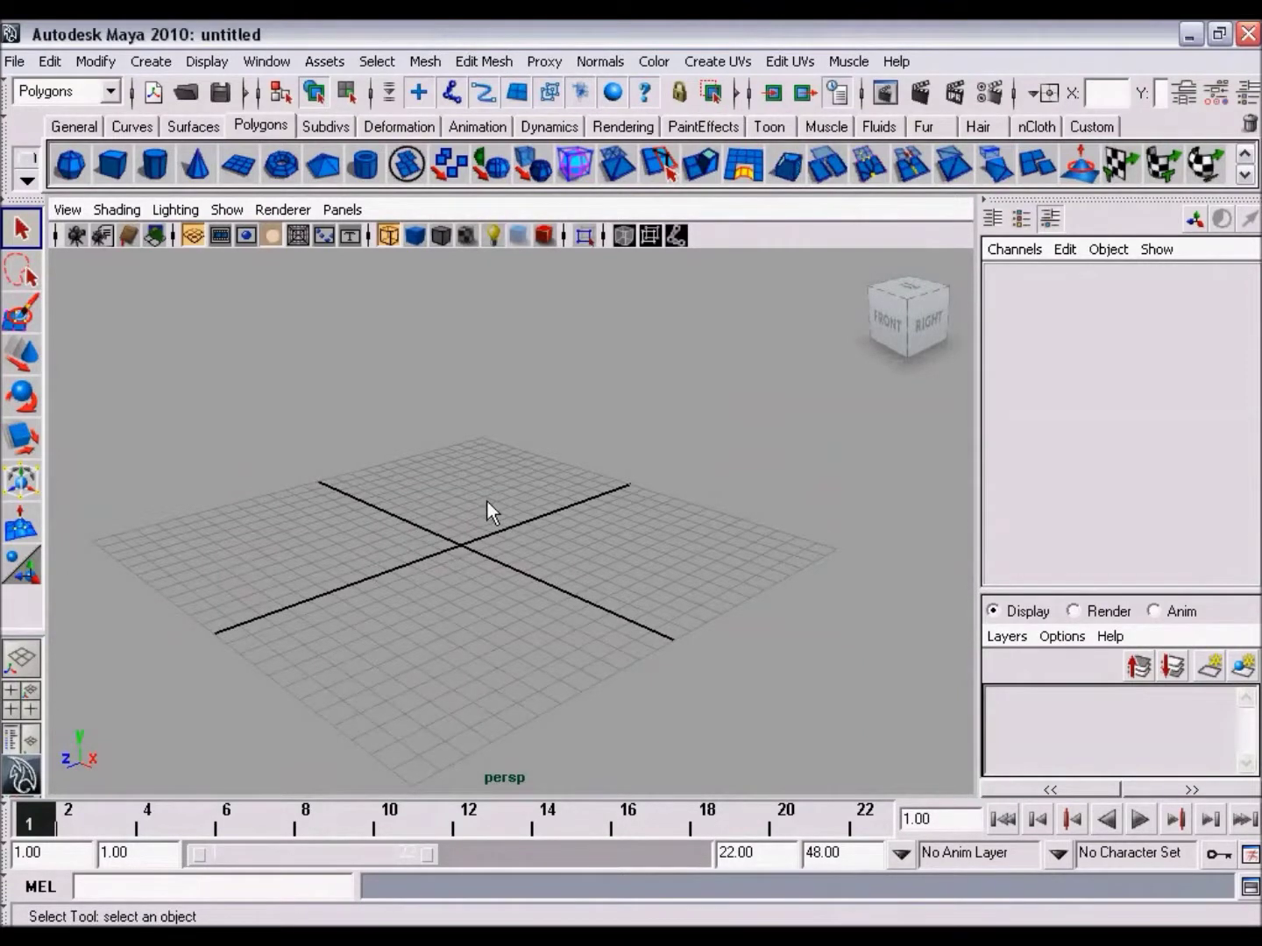
{"action": "left_click_drag", "start_coordinate": [508, 502], "coordinate": [519, 503], "text": "alt"}
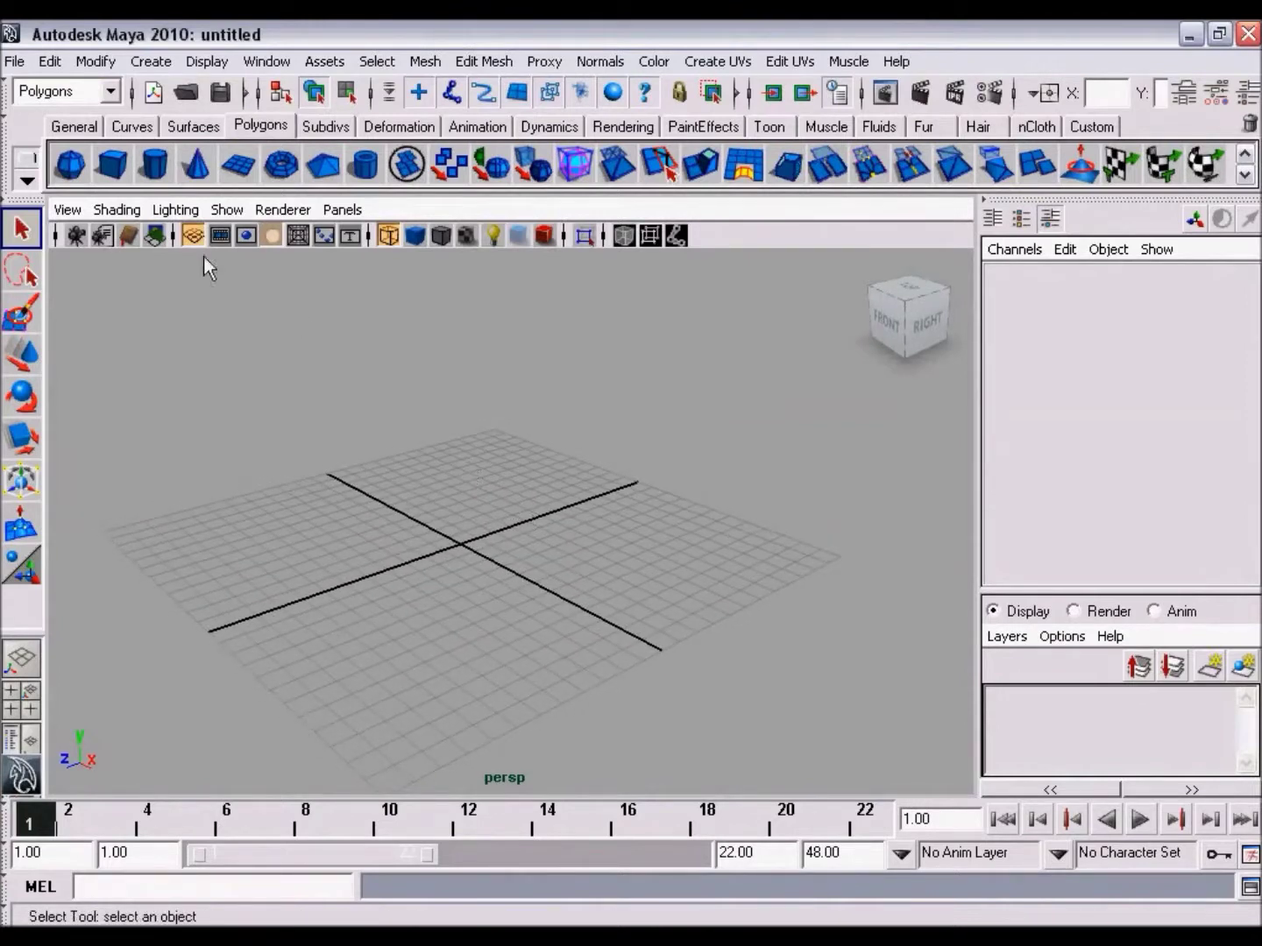
{"action": "left_click", "coordinate": [157, 62]}
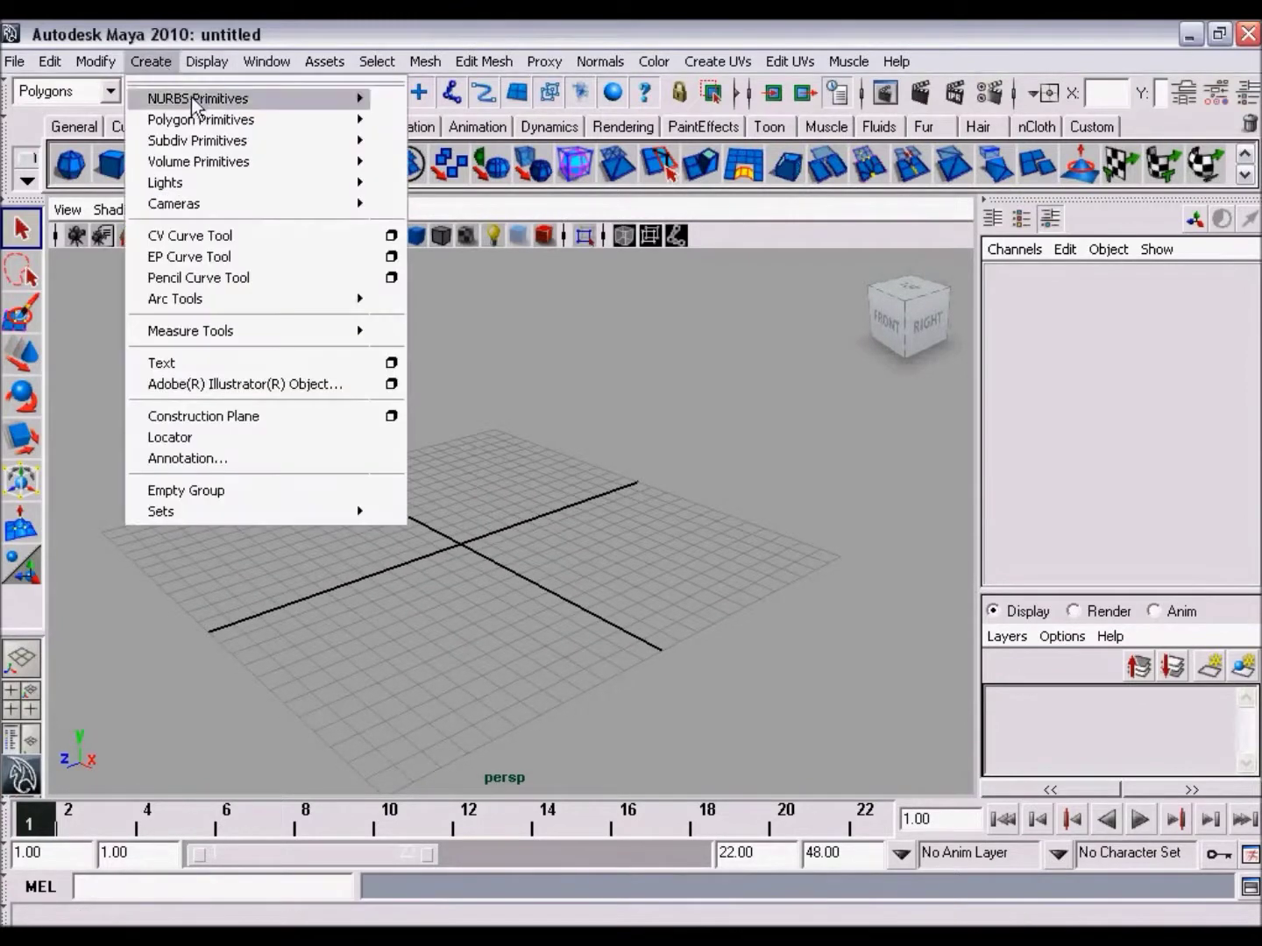
{"action": "mouse_move", "coordinate": [201, 119]}
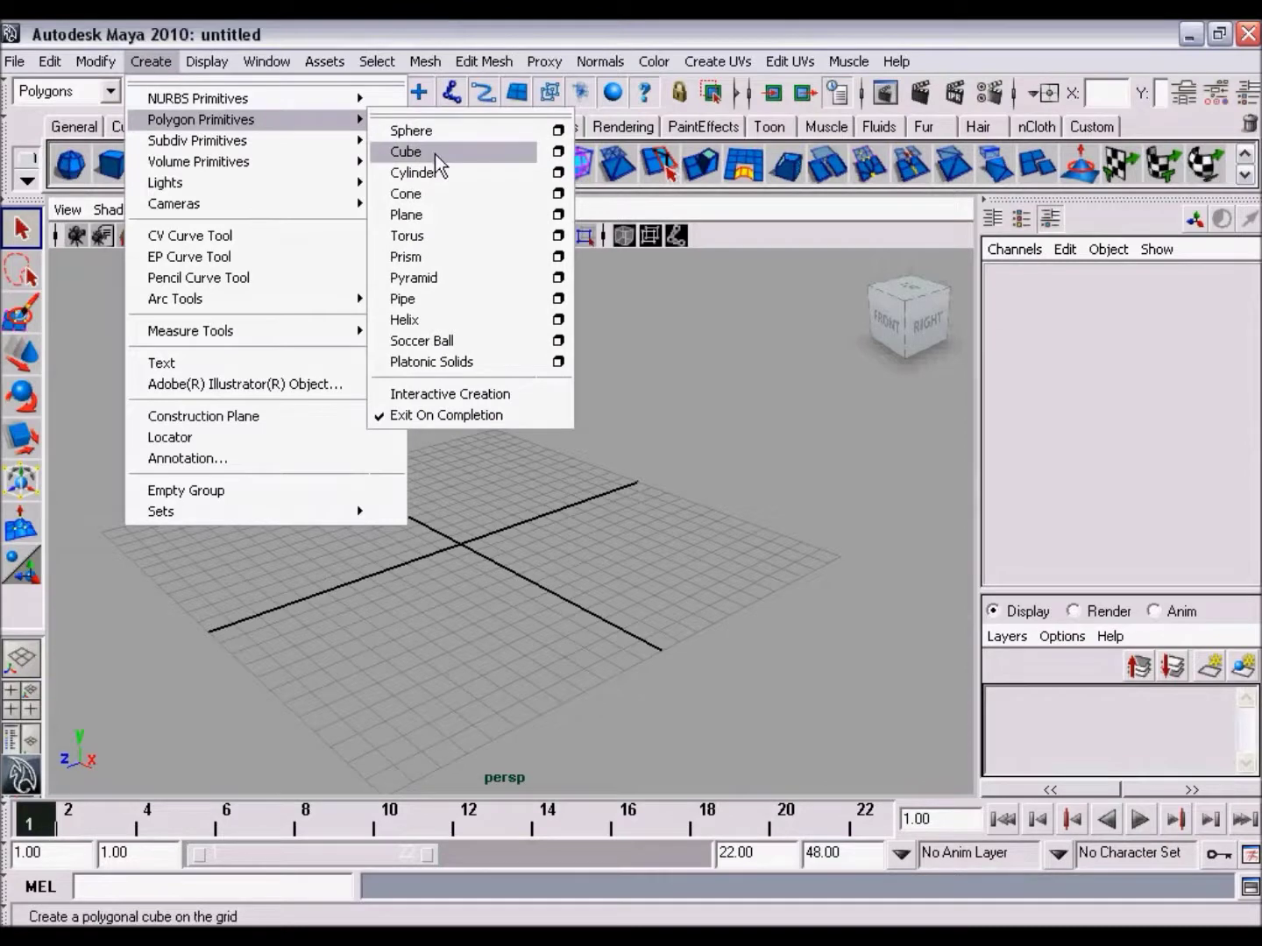
{"action": "left_click", "coordinate": [434, 154]}
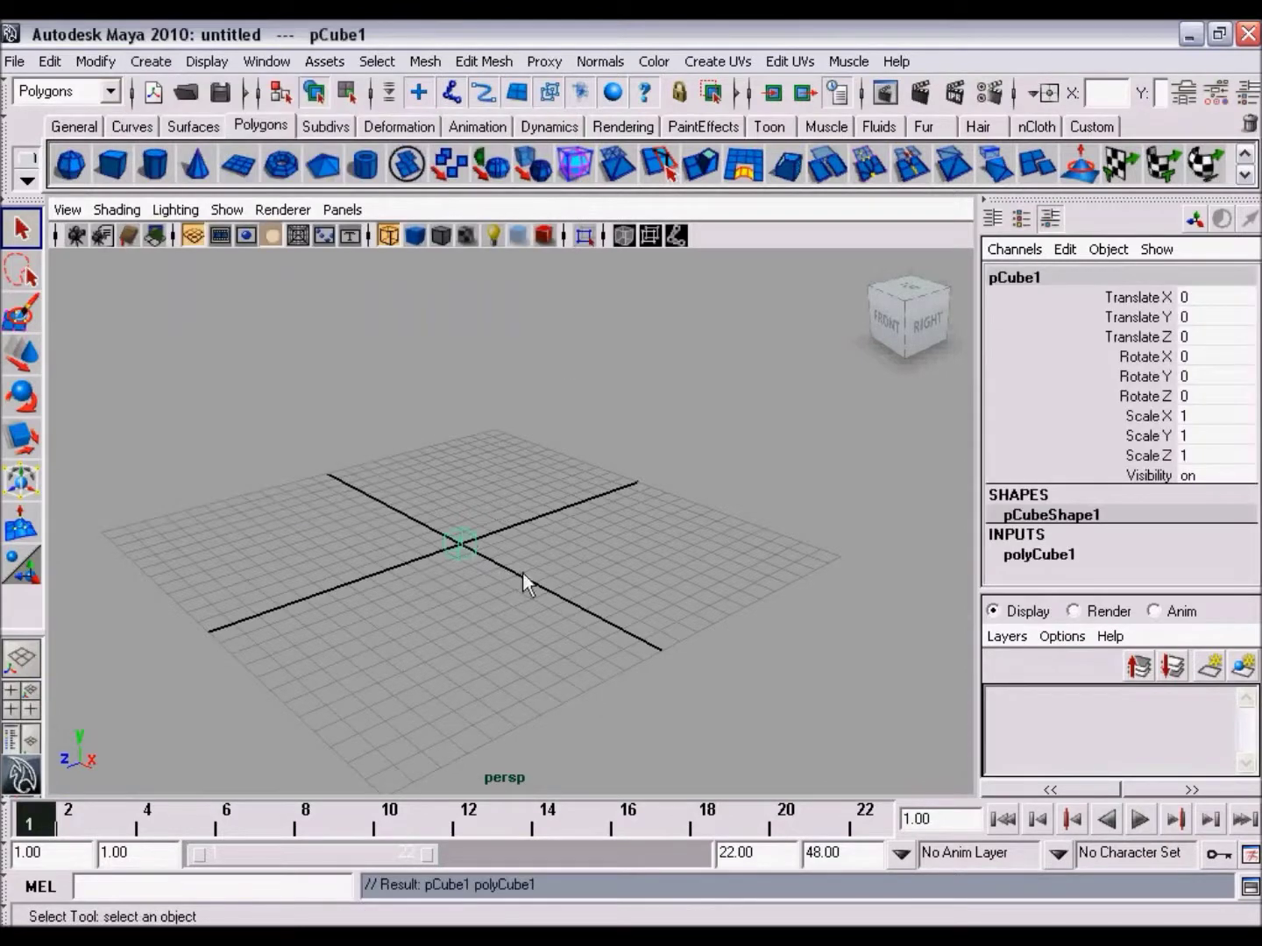
{"action": "mouse_move", "coordinate": [488, 565]}
{"action": "left_mouse_down", "text": "alt"}
{"action": "mouse_move", "coordinate": [560, 571]}
{"action": "mouse_move", "coordinate": [464, 557]}
{"action": "mouse_move", "coordinate": [473, 552]}
{"action": "left_mouse_up", "text": "alt"}
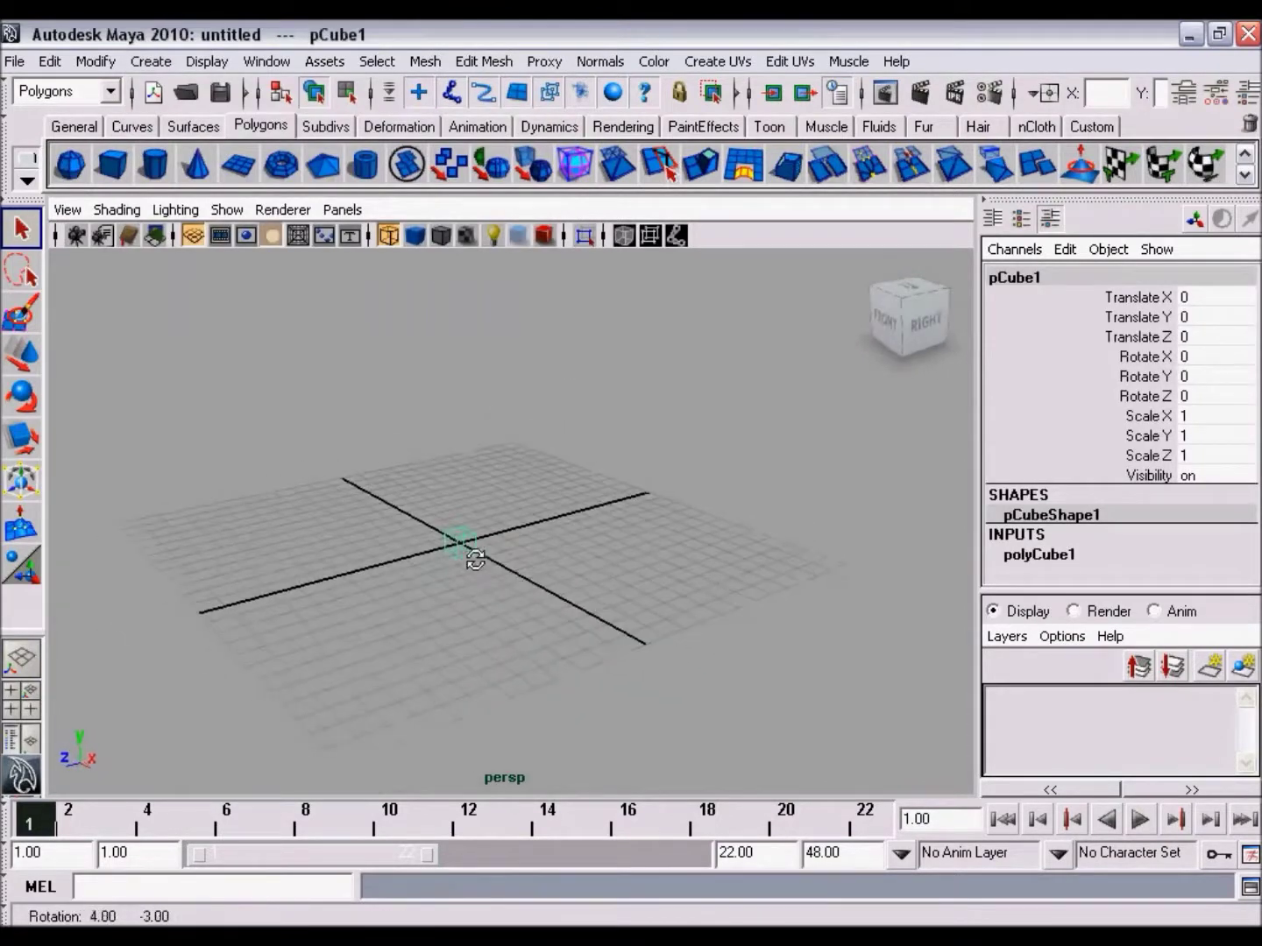
Turn on Interactive Creation for polygon primitives.
{"action": "left_click", "coordinate": [153, 61]}
{"action": "mouse_move", "coordinate": [201, 119]}
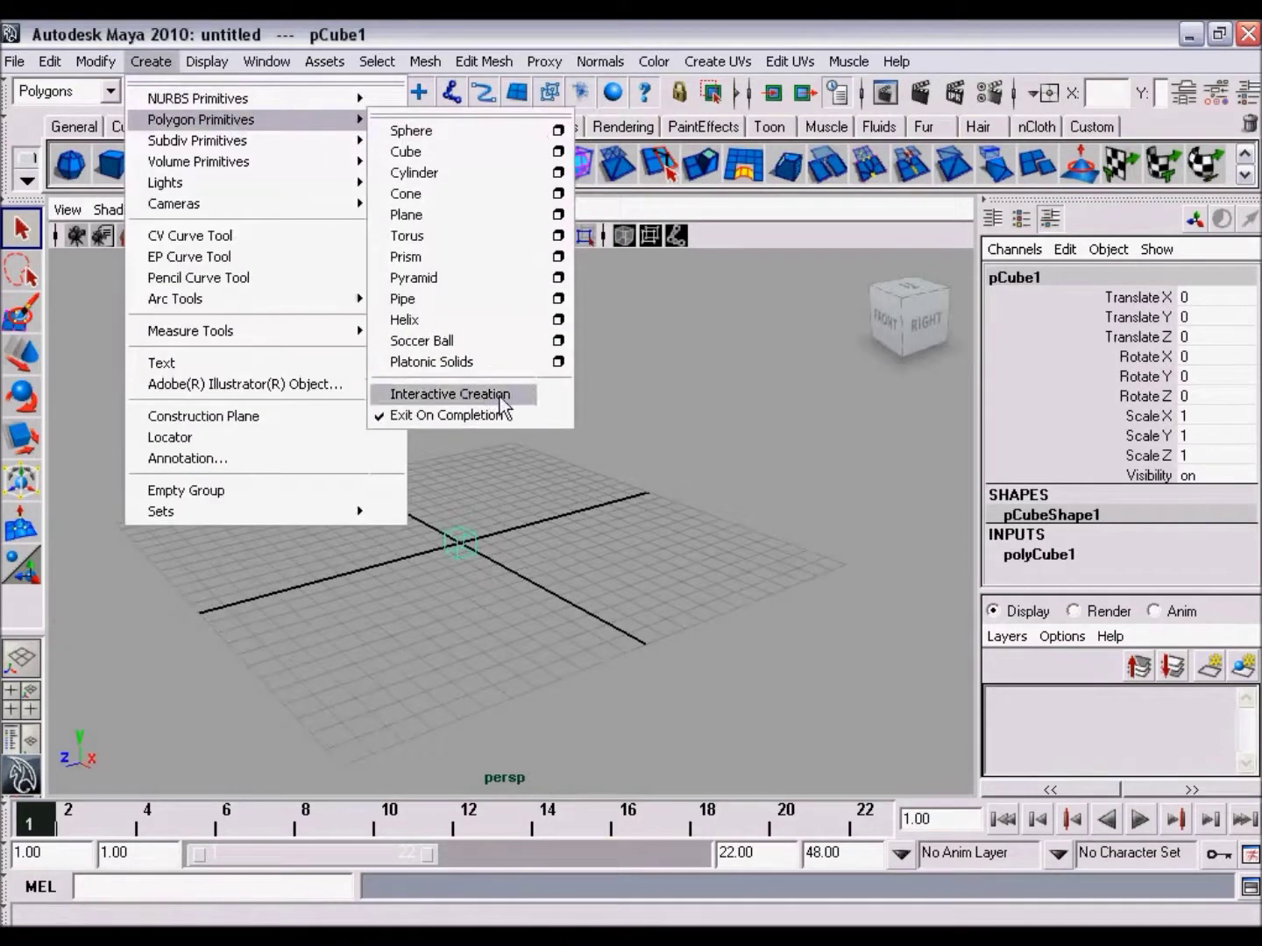
{"action": "left_click", "coordinate": [498, 399]}
{"action": "left_click_drag", "start_coordinate": [453, 459], "coordinate": [469, 470], "text": "alt"}
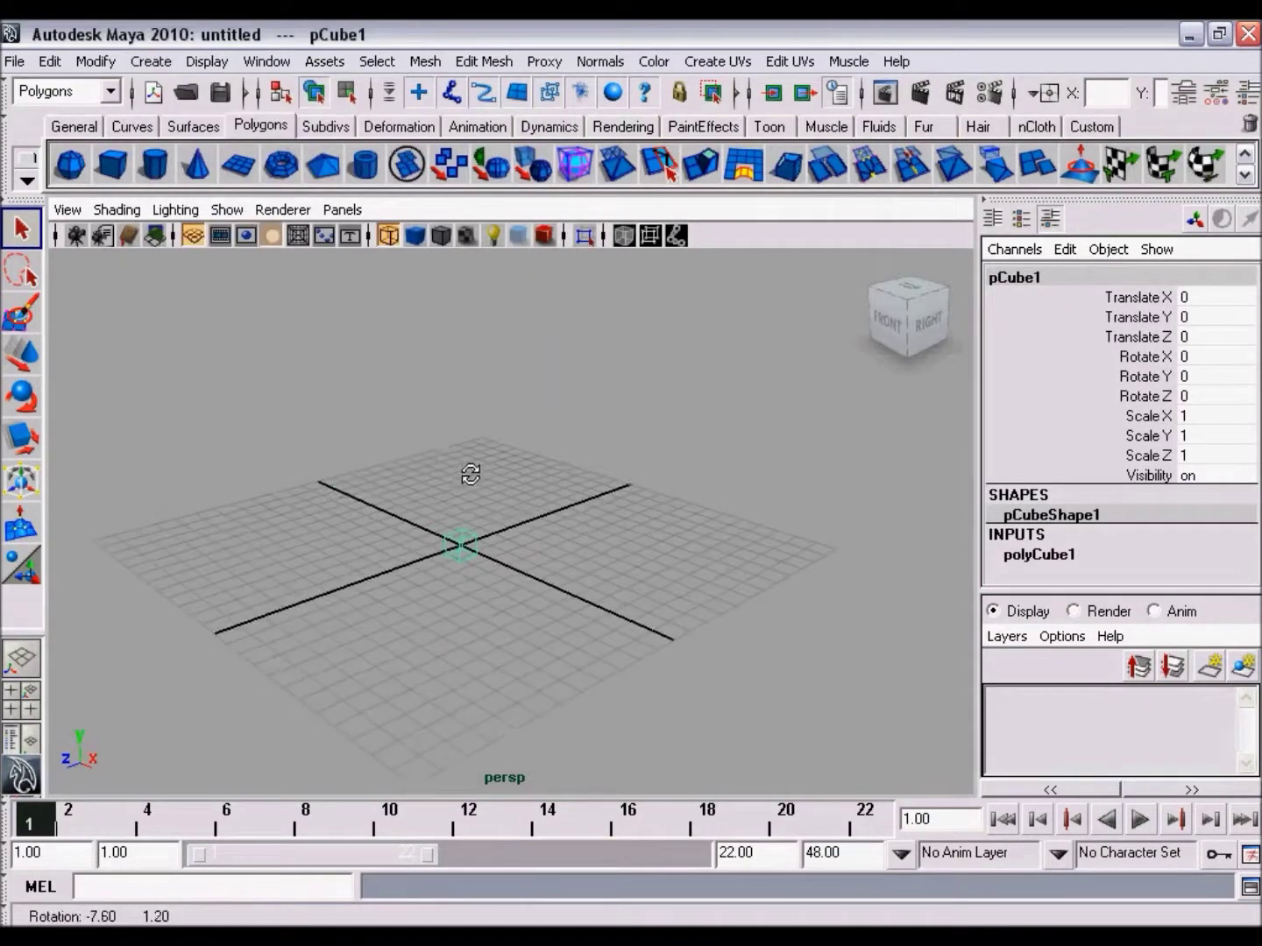
{"action": "left_click", "coordinate": [141, 67]}
{"action": "mouse_move", "coordinate": [200, 119]}
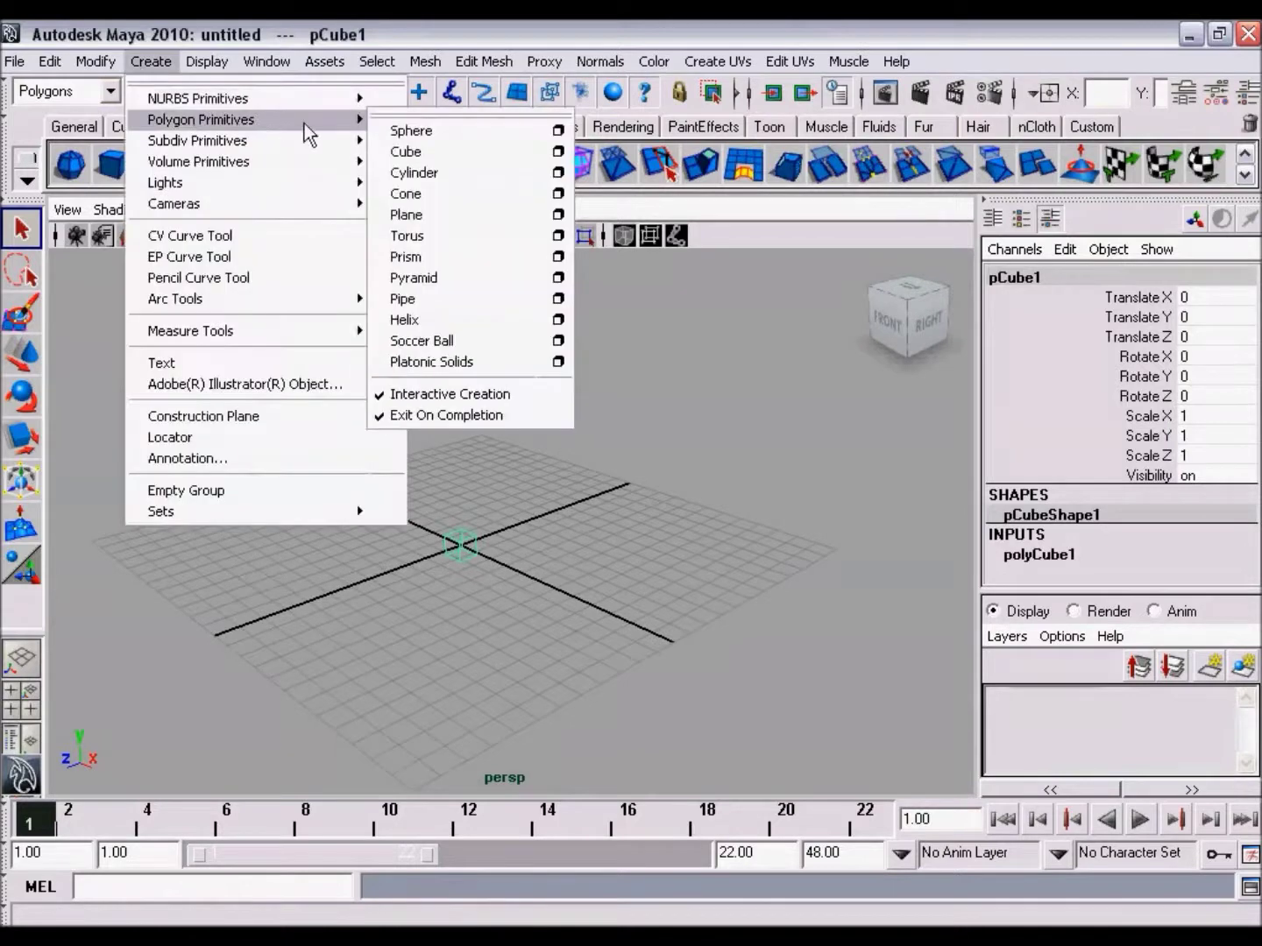
Drag out a wide box-shaped cube, pCube2, on the grid, raised to Translate Y 3.863.
{"action": "left_click", "coordinate": [429, 154]}
{"action": "left_click_drag", "start_coordinate": [253, 552], "coordinate": [674, 550]}
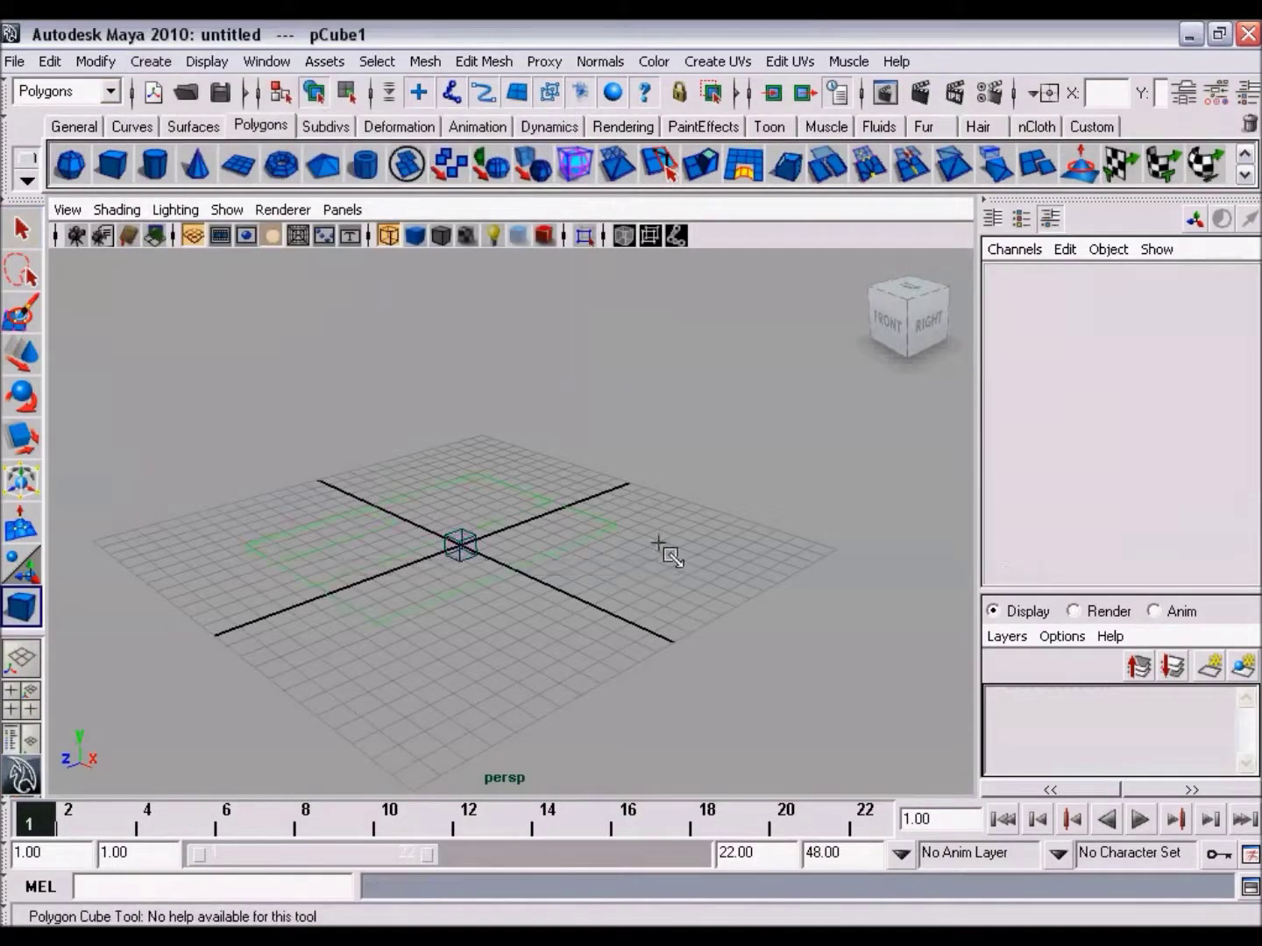
{"action": "left_click_drag", "start_coordinate": [685, 421], "coordinate": [679, 375]}
{"action": "mouse_move", "coordinate": [654, 526]}
{"action": "left_mouse_down", "text": "alt"}
{"action": "mouse_move", "coordinate": [617, 509]}
{"action": "mouse_move", "coordinate": [679, 513]}
{"action": "mouse_move", "coordinate": [661, 515]}
{"action": "left_mouse_up", "text": "alt"}
{"action": "mouse_move", "coordinate": [661, 515]}
{"action": "right_mouse_down", "text": "alt"}
{"action": "mouse_move", "coordinate": [566, 485]}
{"action": "mouse_move", "coordinate": [636, 510]}
{"action": "right_mouse_up", "text": "alt"}
{"action": "middle_click_drag", "start_coordinate": [635, 509], "coordinate": [654, 523], "text": "alt"}
{"action": "mouse_move", "coordinate": [653, 523]}
{"action": "left_mouse_down", "text": "alt"}
{"action": "mouse_move", "coordinate": [640, 524]}
{"action": "mouse_move", "coordinate": [654, 524]}
{"action": "left_mouse_up", "text": "alt"}
{"action": "mouse_move", "coordinate": [653, 525]}
{"action": "right_mouse_down", "text": "alt"}
{"action": "mouse_move", "coordinate": [645, 536]}
{"action": "mouse_move", "coordinate": [581, 513]}
{"action": "right_mouse_up", "text": "alt"}
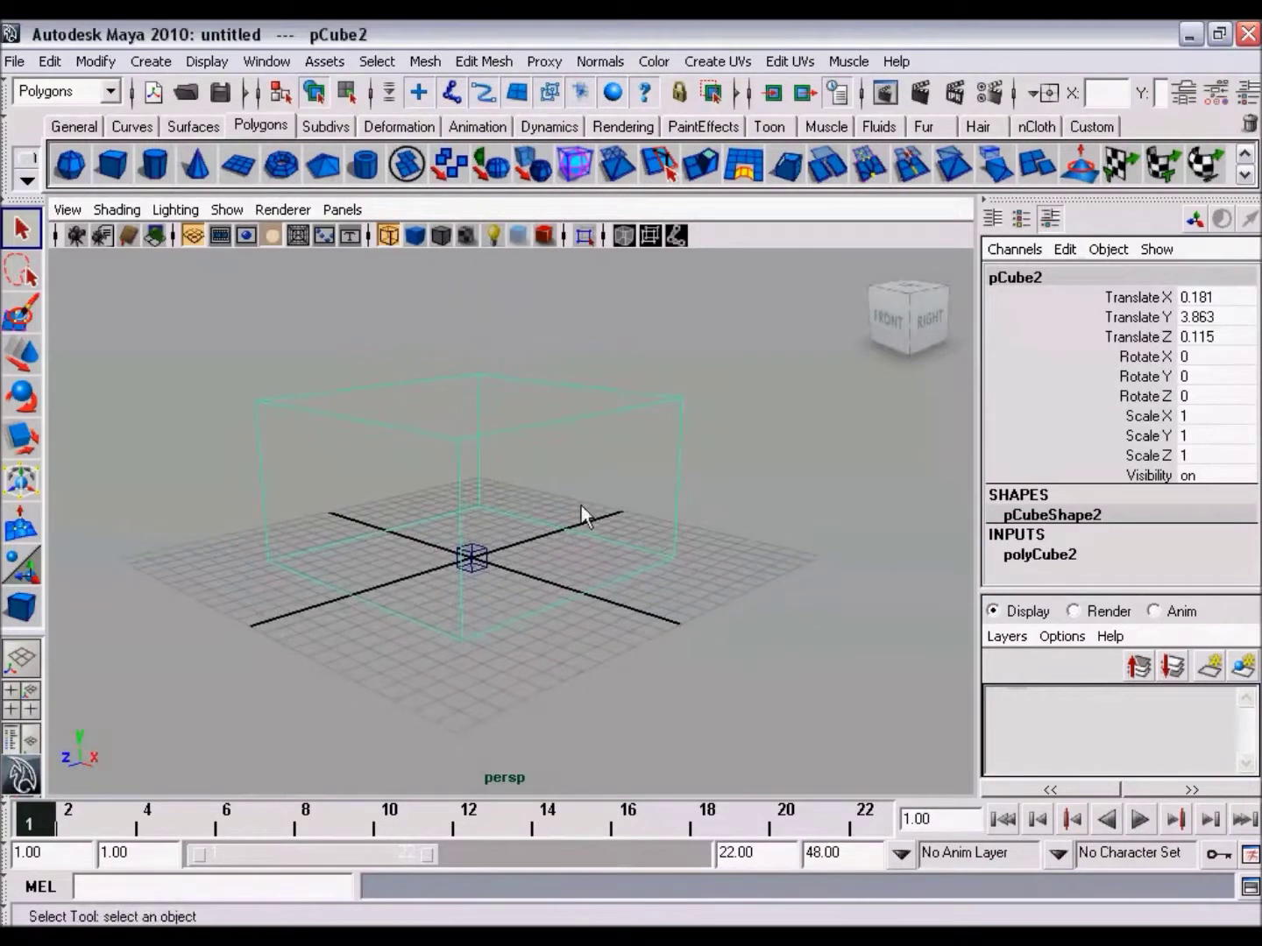
{"action": "mouse_move", "coordinate": [595, 522]}
{"action": "left_mouse_down", "text": "alt"}
{"action": "mouse_move", "coordinate": [608, 549]}
{"action": "mouse_move", "coordinate": [557, 507]}
{"action": "mouse_move", "coordinate": [553, 529]}
{"action": "mouse_move", "coordinate": [604, 527]}
{"action": "mouse_move", "coordinate": [590, 530]}
{"action": "left_mouse_up", "text": "alt"}
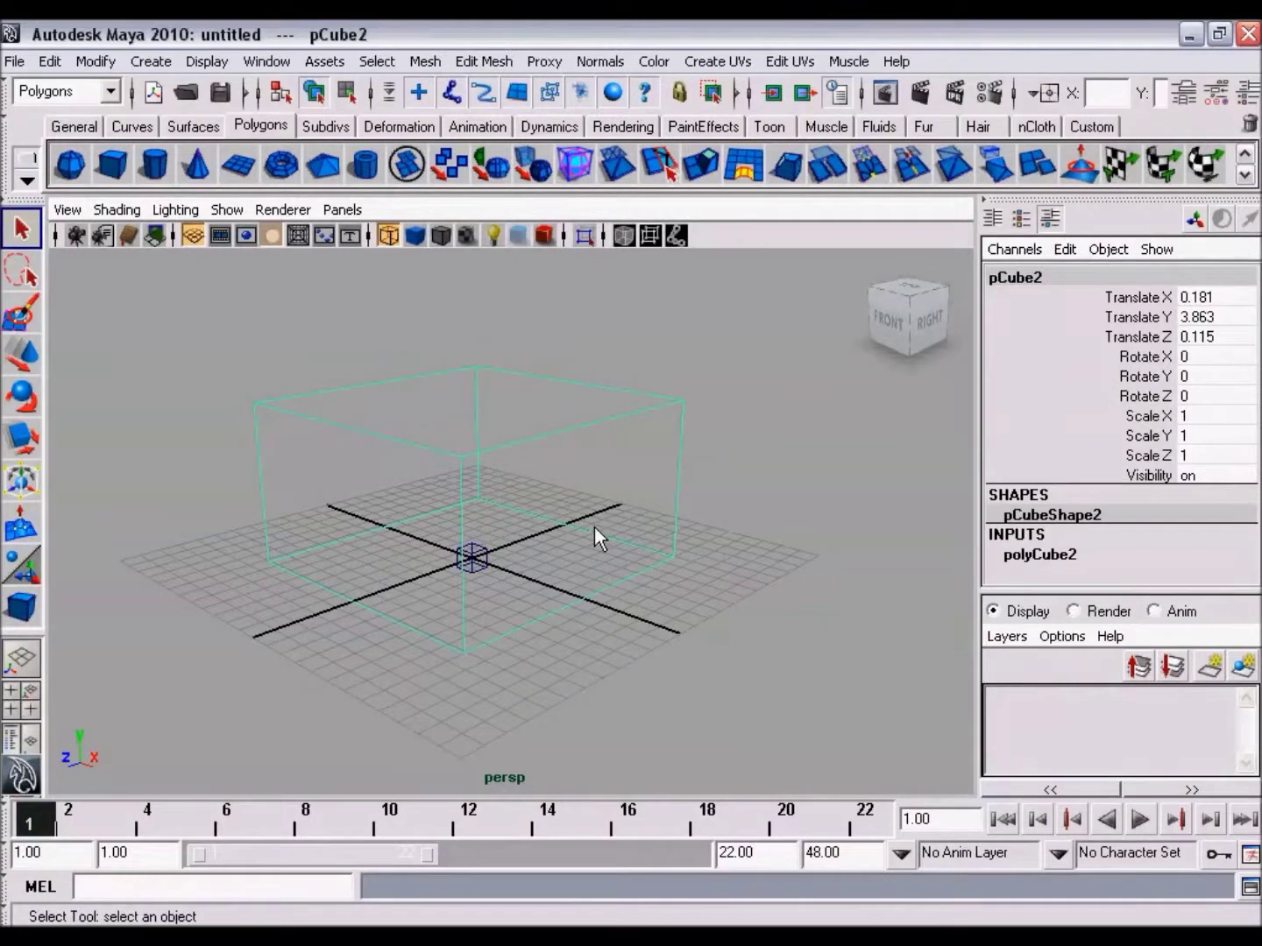
{"action": "mouse_move", "coordinate": [610, 538]}
{"action": "left_mouse_down", "text": "alt"}
{"action": "mouse_move", "coordinate": [556, 538]}
{"action": "mouse_move", "coordinate": [645, 535]}
{"action": "mouse_move", "coordinate": [556, 526]}
{"action": "mouse_move", "coordinate": [647, 532]}
{"action": "mouse_move", "coordinate": [600, 524]}
{"action": "mouse_move", "coordinate": [613, 526]}
{"action": "left_mouse_up", "text": "alt"}
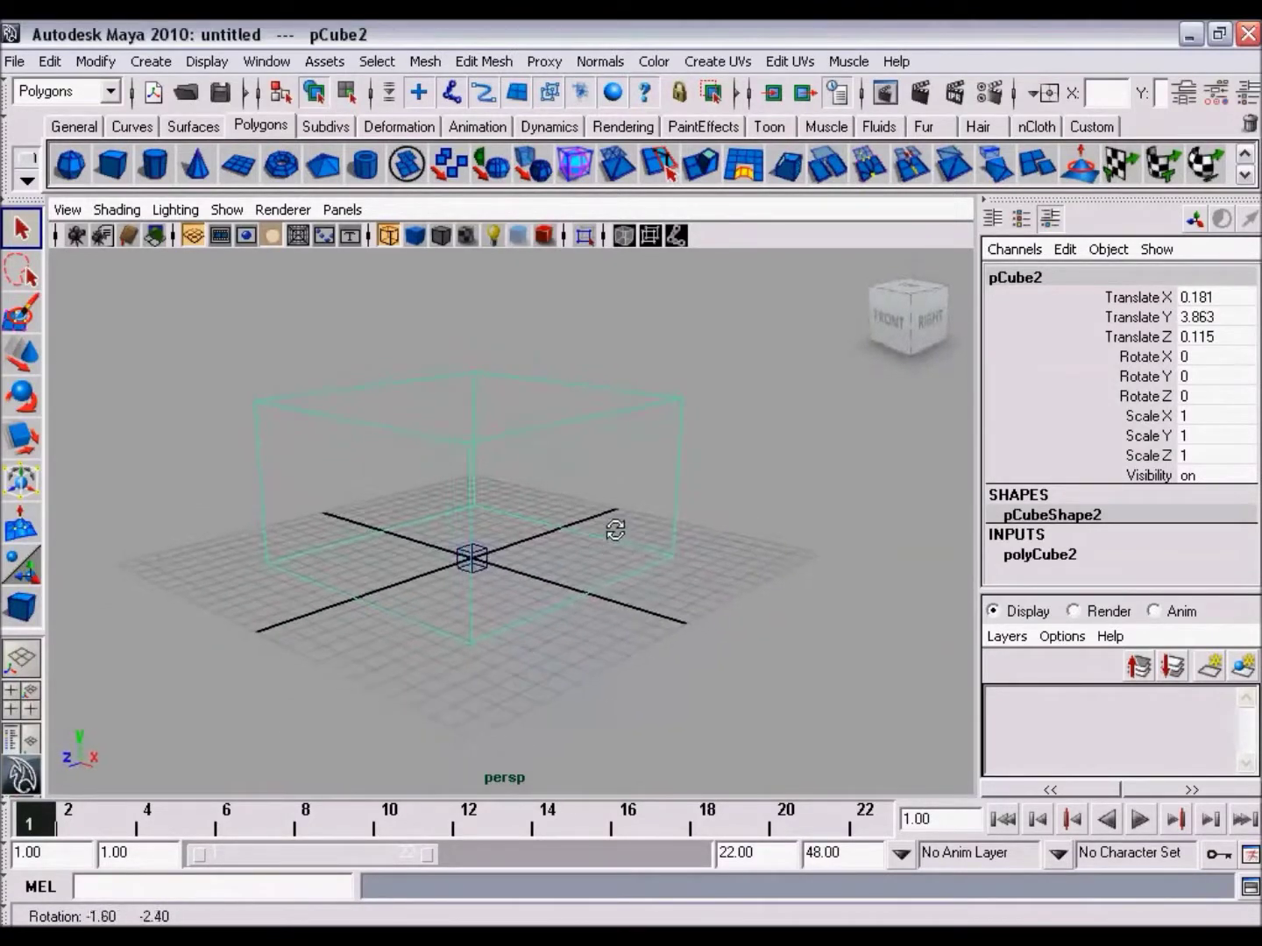
{"action": "left_click", "coordinate": [105, 210]}
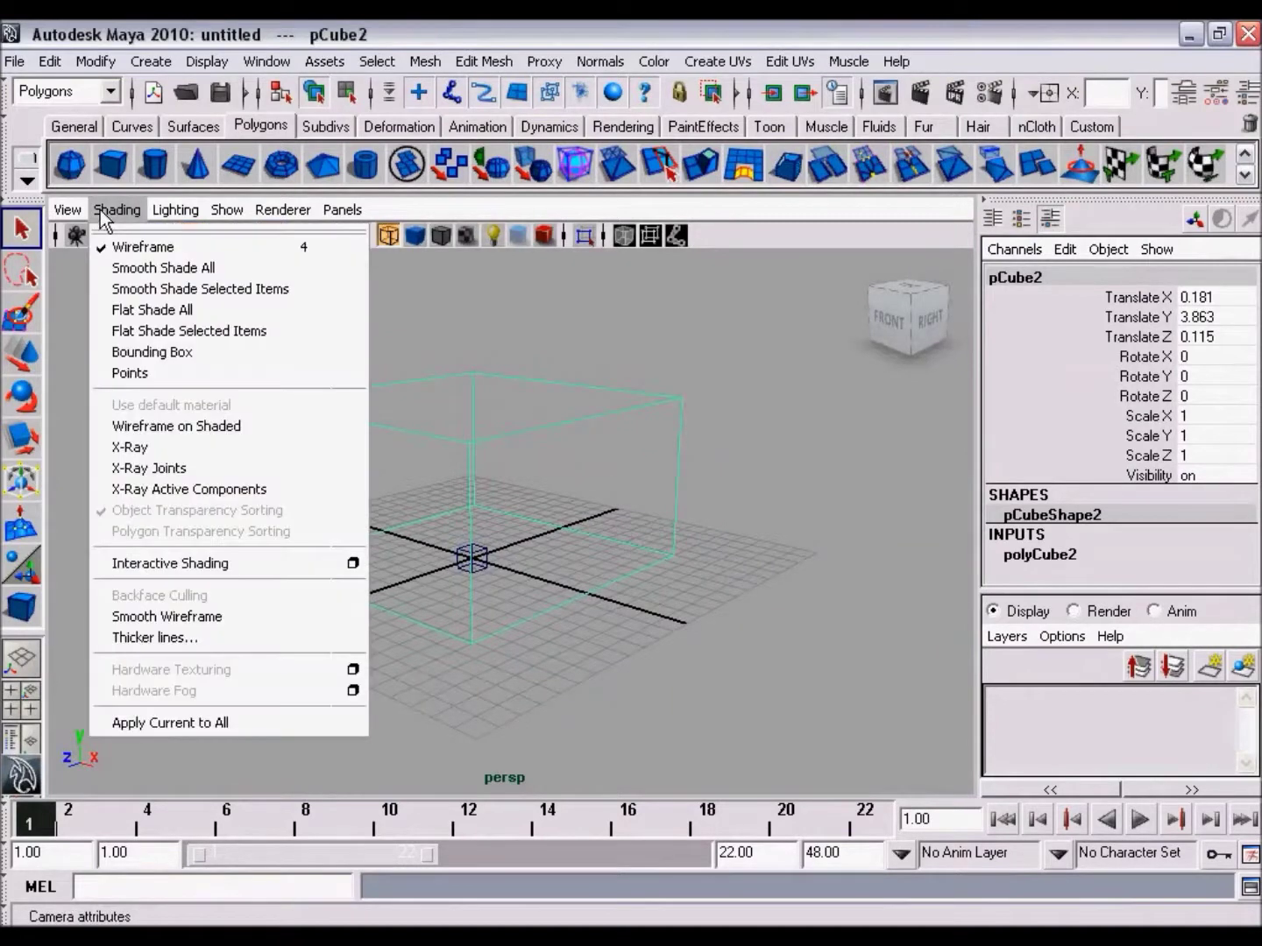
{"action": "left_click", "coordinate": [144, 268]}
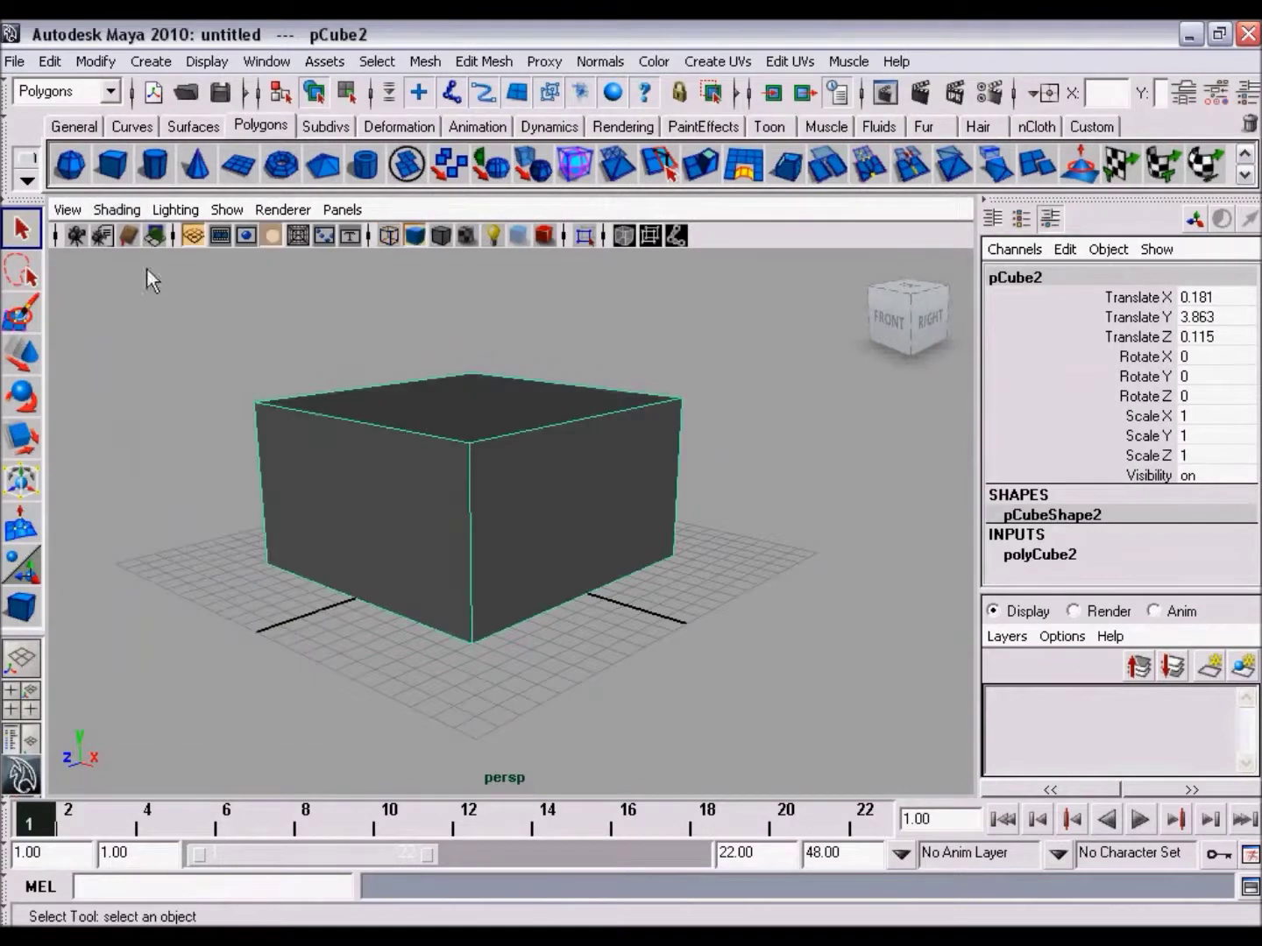
{"action": "mouse_move", "coordinate": [546, 591]}
{"action": "left_mouse_down", "text": "alt"}
{"action": "mouse_move", "coordinate": [566, 543]}
{"action": "mouse_move", "coordinate": [451, 492]}
{"action": "mouse_move", "coordinate": [493, 486]}
{"action": "mouse_move", "coordinate": [645, 536]}
{"action": "mouse_move", "coordinate": [541, 591]}
{"action": "mouse_move", "coordinate": [510, 586]}
{"action": "mouse_move", "coordinate": [493, 575]}
{"action": "mouse_move", "coordinate": [604, 566]}
{"action": "mouse_move", "coordinate": [556, 533]}
{"action": "mouse_move", "coordinate": [518, 543]}
{"action": "mouse_move", "coordinate": [588, 546]}
{"action": "left_mouse_up", "text": "alt"}
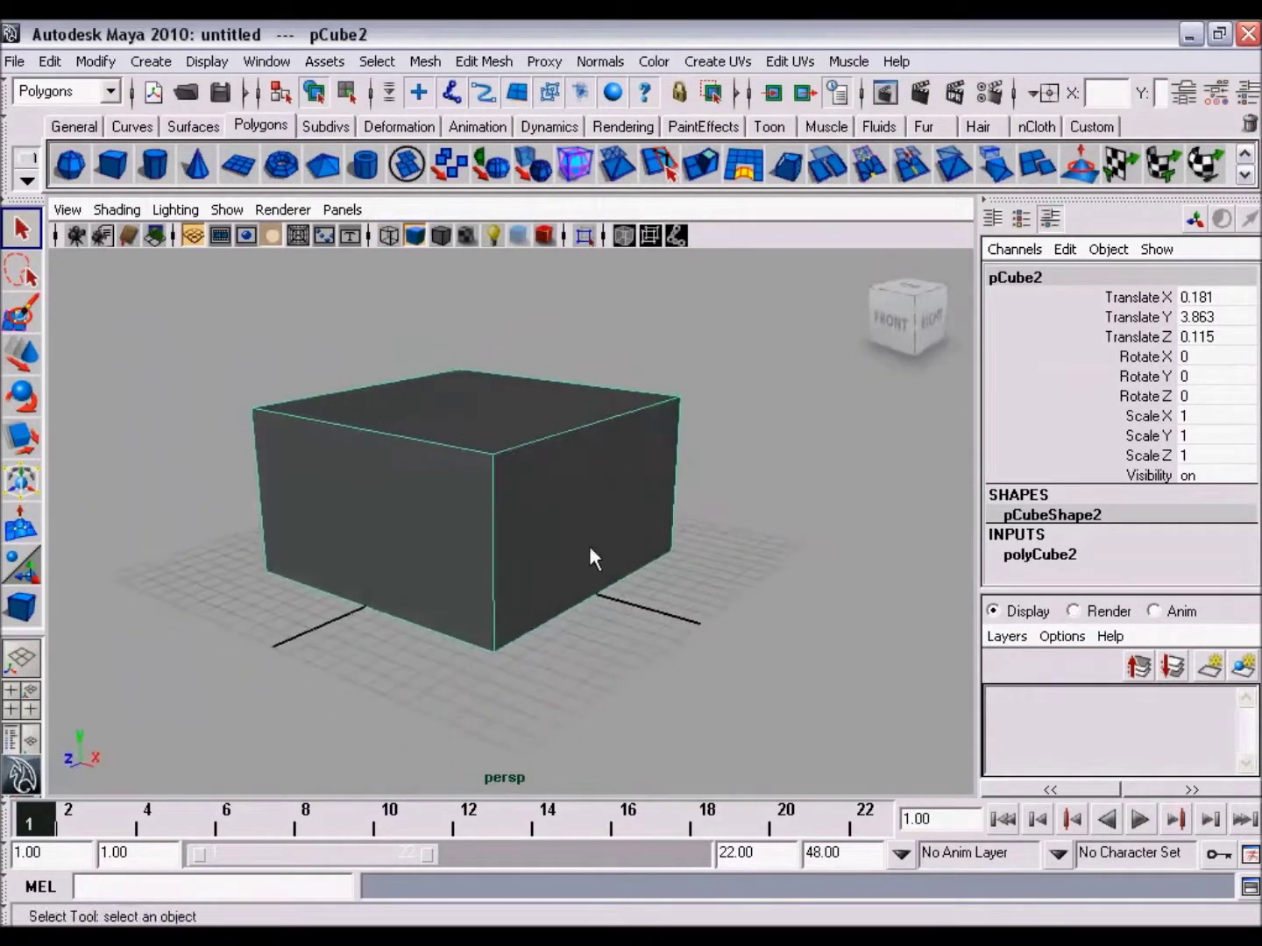
{"action": "left_click_drag", "start_coordinate": [528, 485], "coordinate": [554, 501], "text": "alt"}
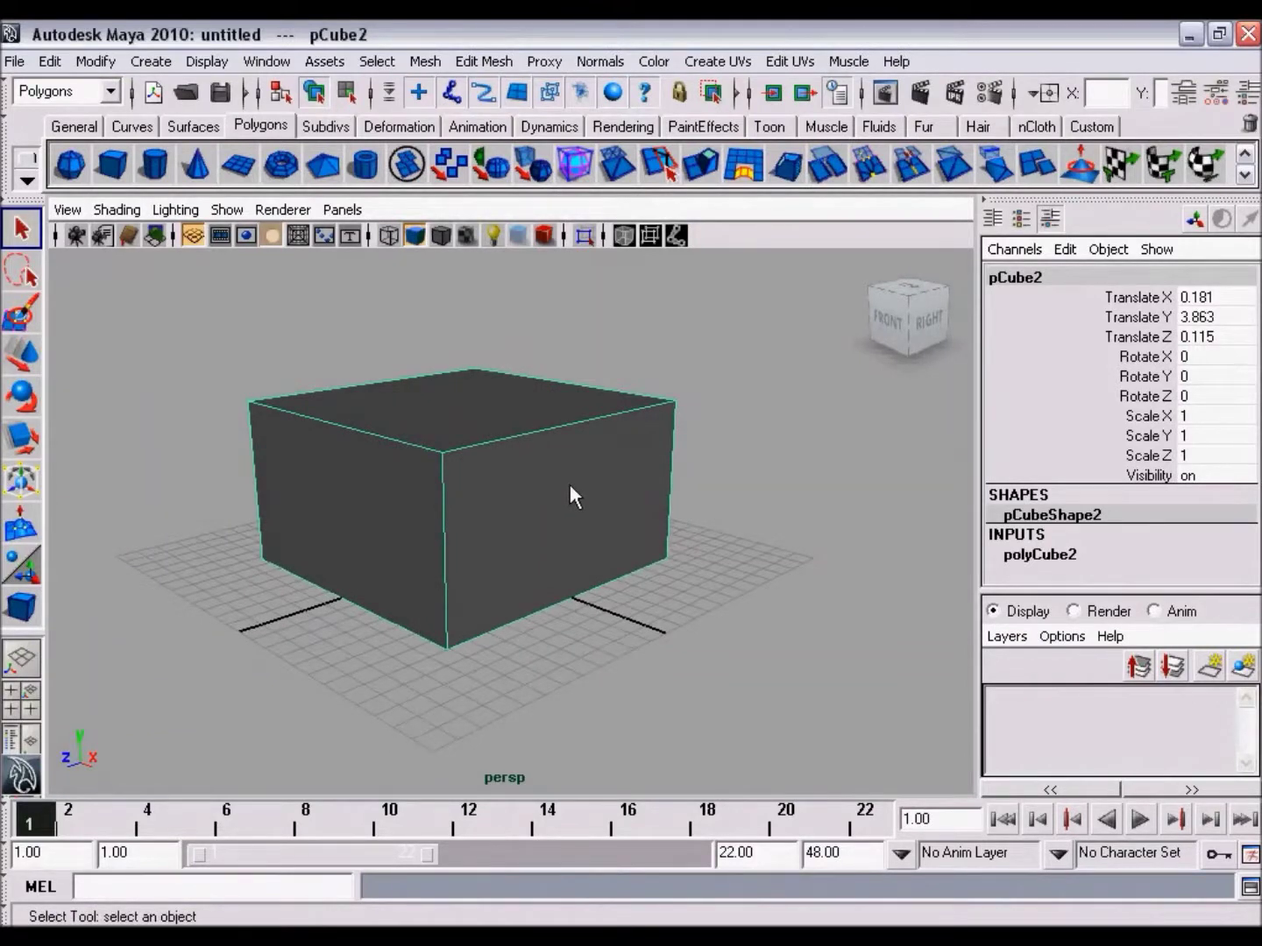
{"action": "key", "text": "4"}
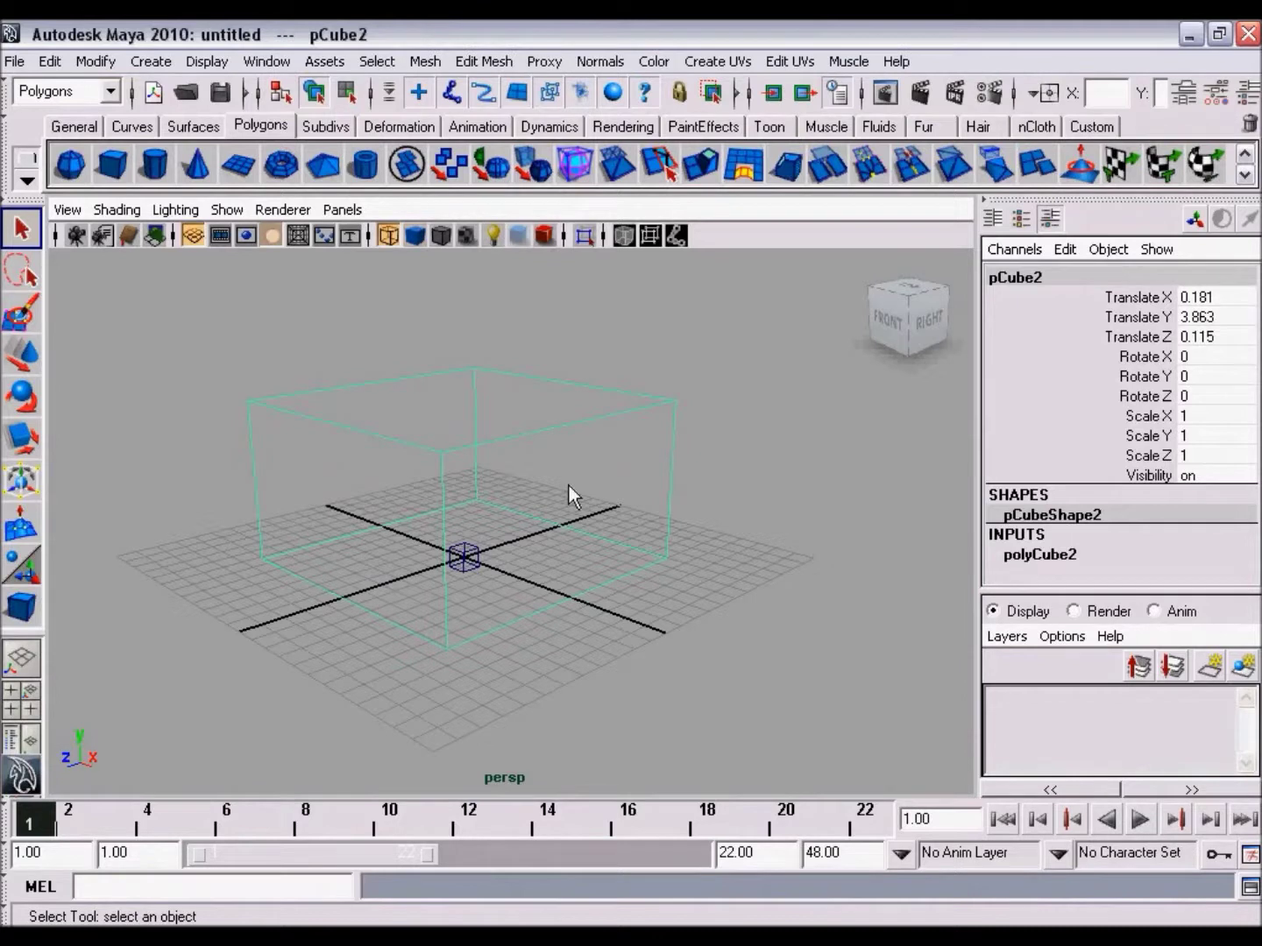
{"action": "mouse_move", "coordinate": [569, 487]}
{"action": "left_mouse_down", "text": "alt"}
{"action": "mouse_move", "coordinate": [460, 475]}
{"action": "mouse_move", "coordinate": [527, 495]}
{"action": "left_mouse_up", "text": "alt"}
{"action": "key", "text": "5"}
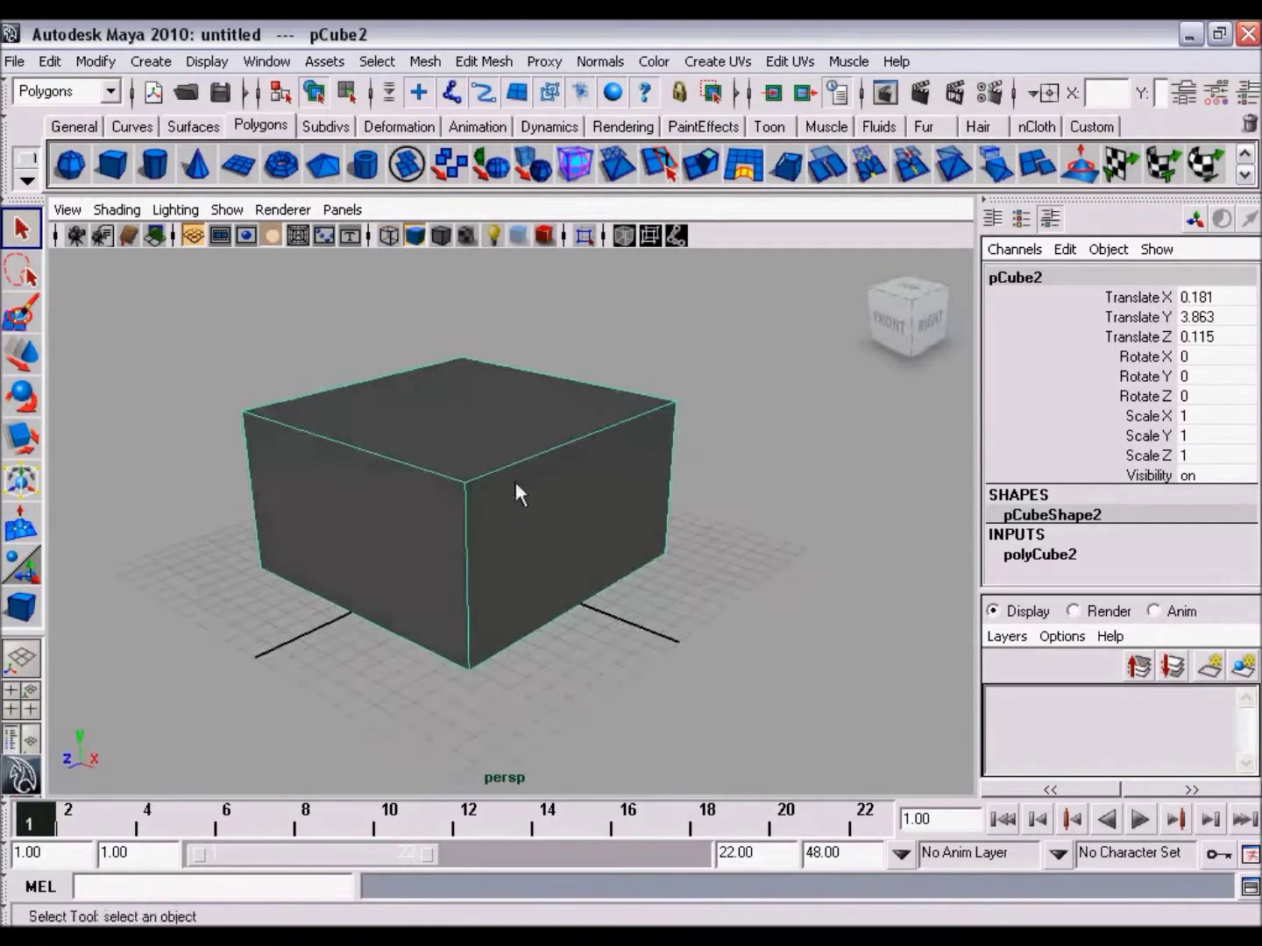
{"action": "left_click", "coordinate": [117, 208]}
Preview the cube in wireframe, then switch it back to smooth shading.
{"action": "left_click", "coordinate": [127, 247]}
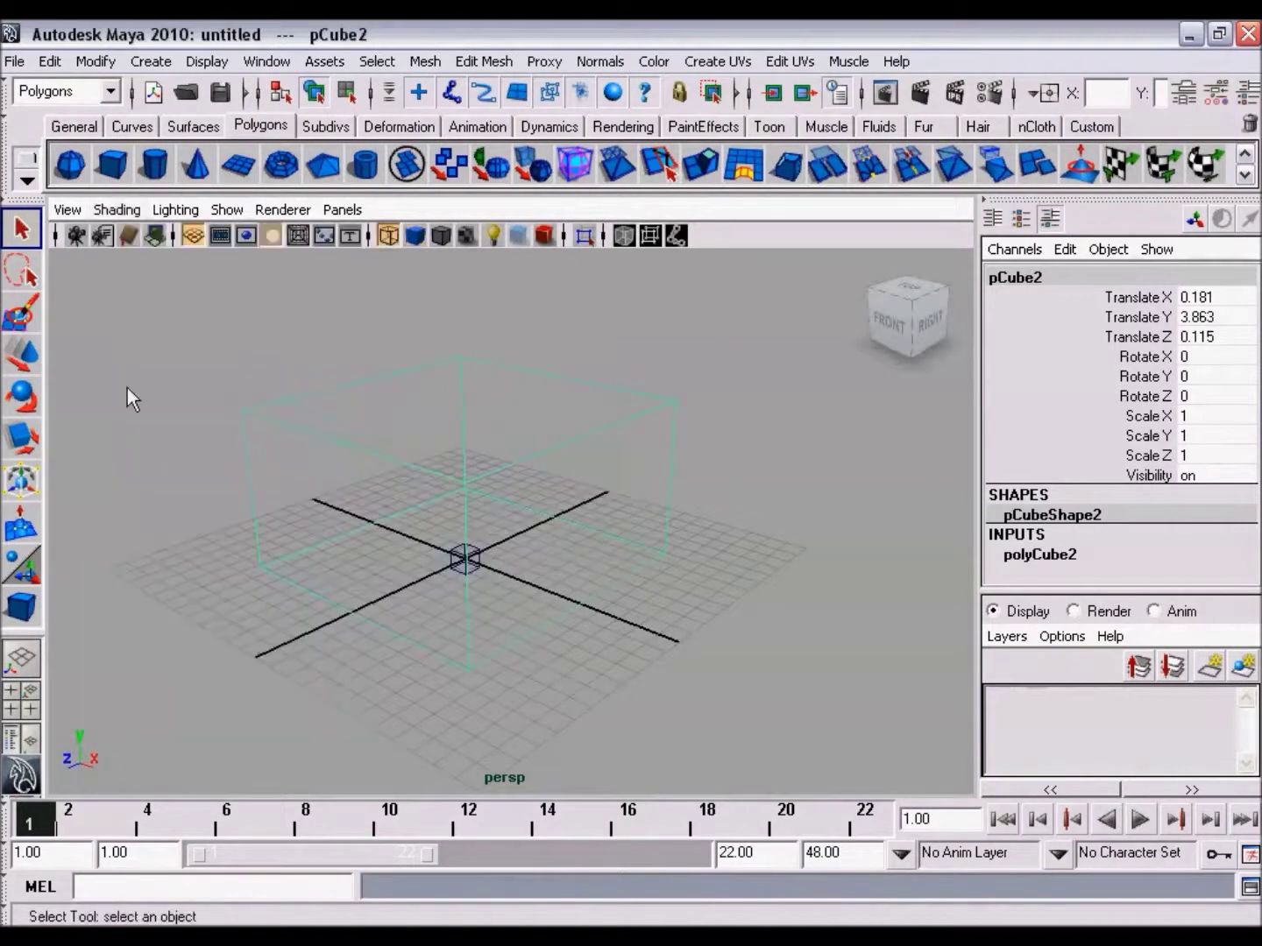
{"action": "left_click", "coordinate": [128, 210]}
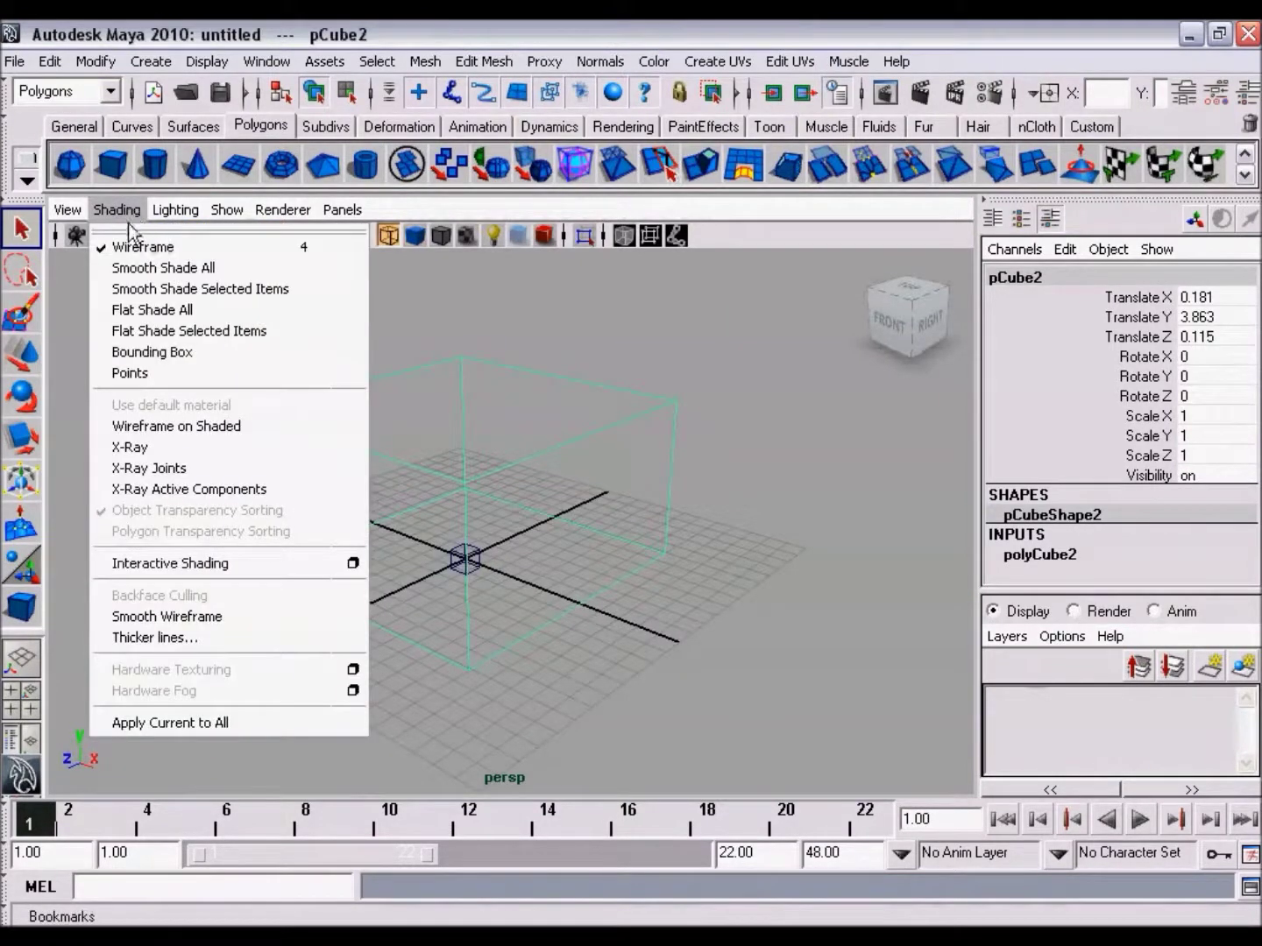
{"action": "left_click", "coordinate": [155, 267]}
{"action": "mouse_move", "coordinate": [447, 497]}
{"action": "left_mouse_down", "text": "alt"}
{"action": "mouse_move", "coordinate": [461, 513]}
{"action": "mouse_move", "coordinate": [486, 501]}
{"action": "left_mouse_up", "text": "alt"}
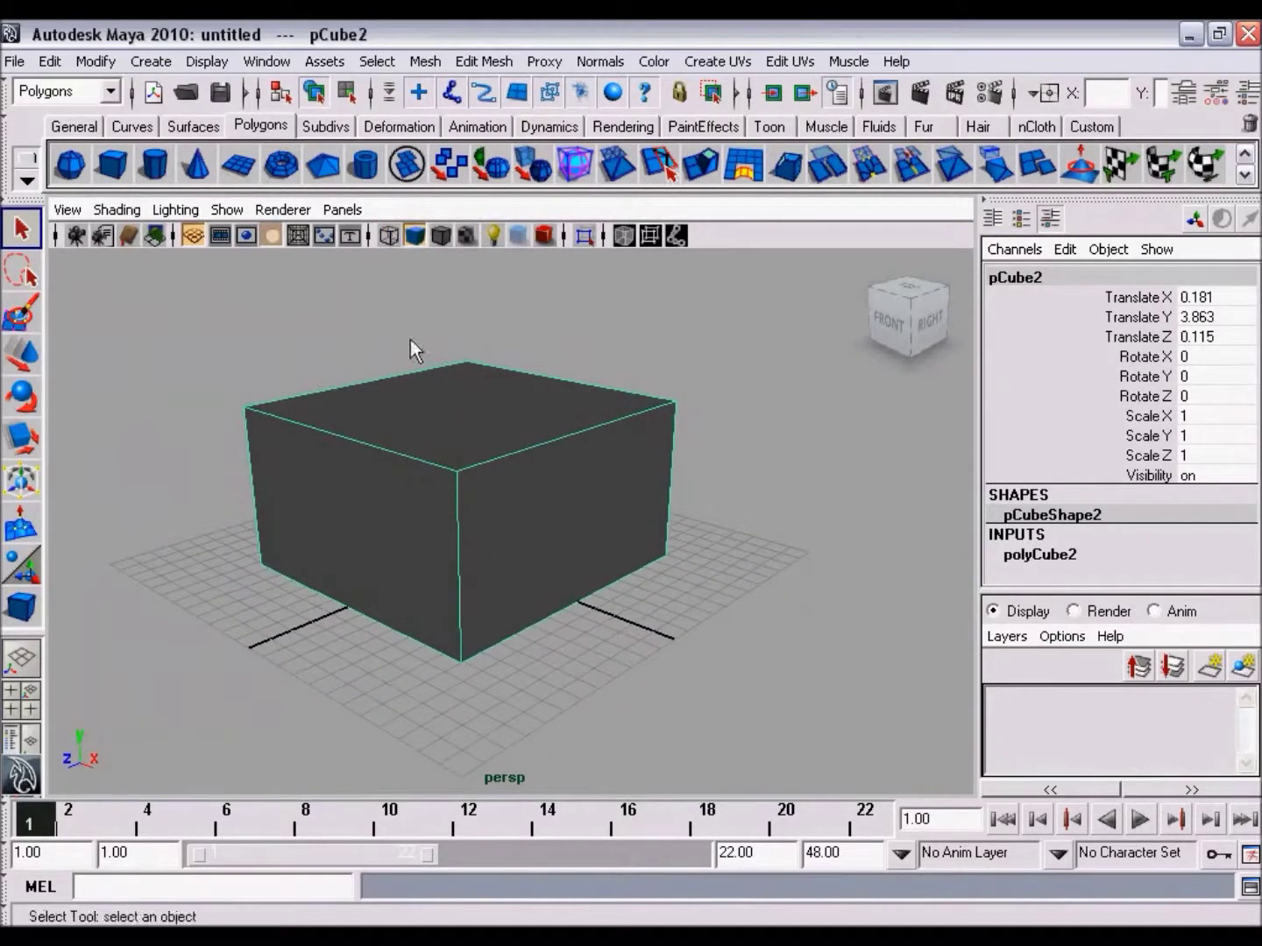
Toggle the viewport to wireframe and back to smooth shading, then deselect the cube.
{"action": "left_click", "coordinate": [388, 236]}
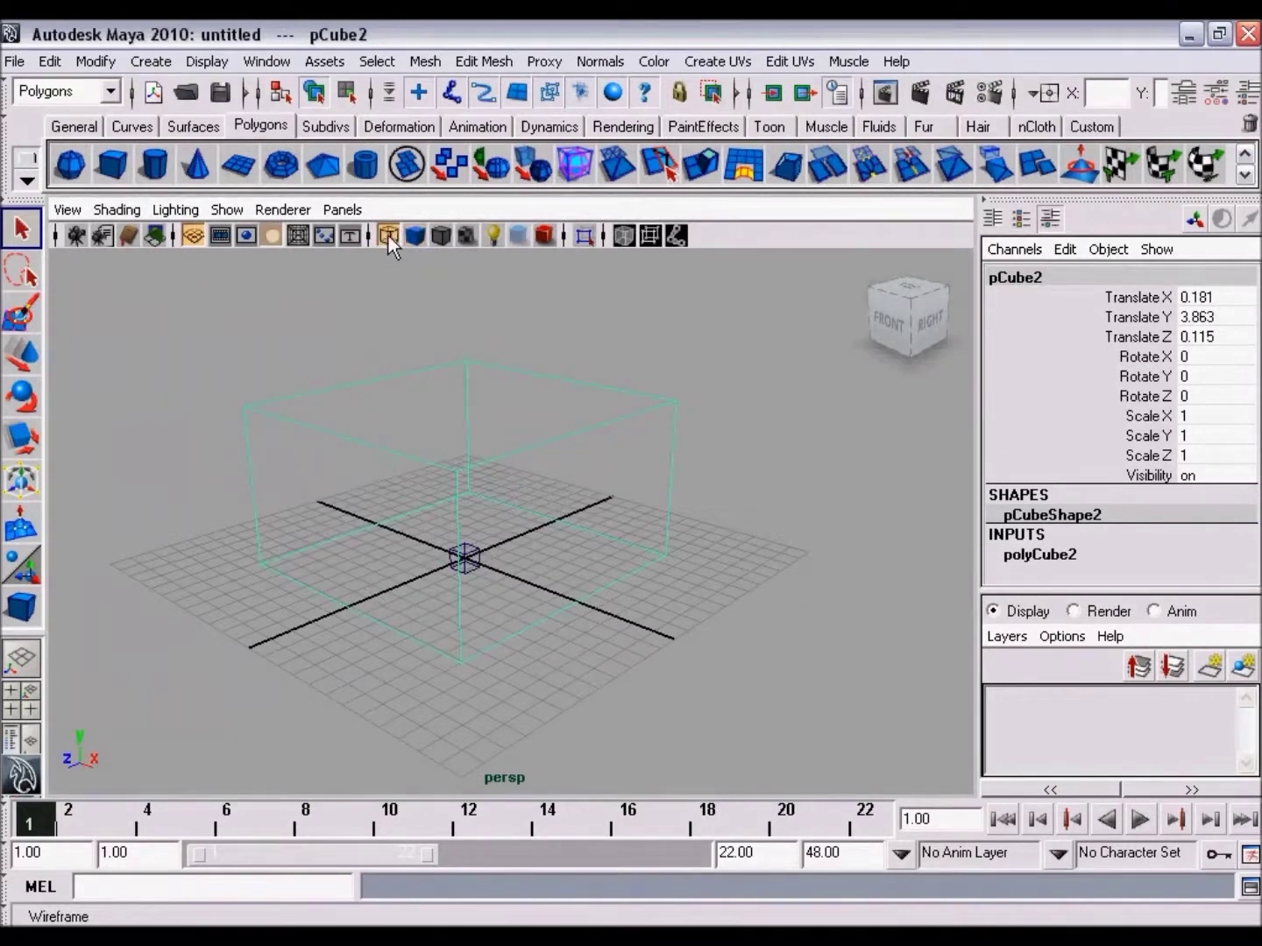
{"action": "left_click", "coordinate": [411, 234]}
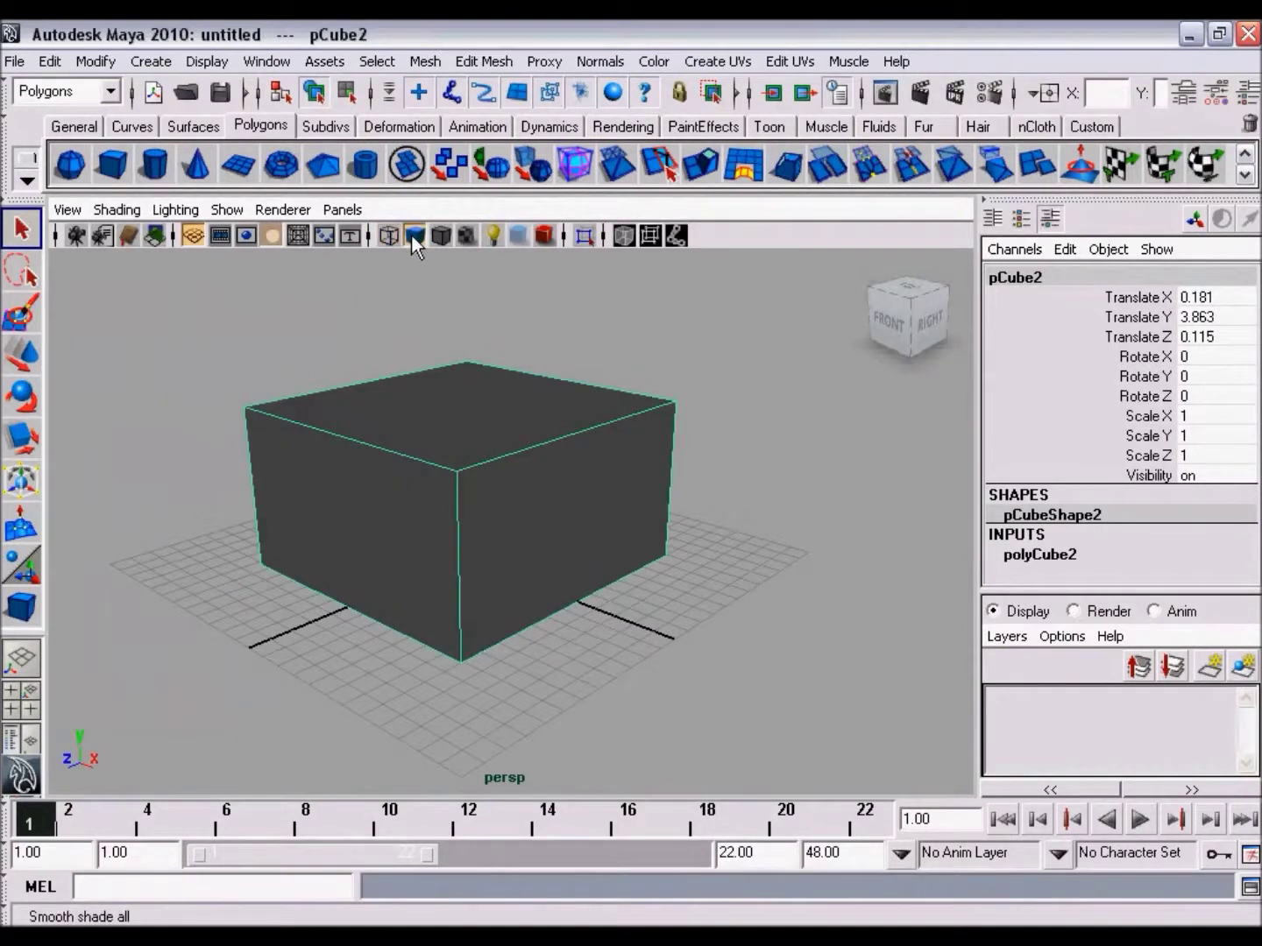
{"action": "mouse_move", "coordinate": [601, 462]}
{"action": "left_mouse_down", "text": "alt"}
{"action": "mouse_move", "coordinate": [633, 473]}
{"action": "mouse_move", "coordinate": [588, 474]}
{"action": "mouse_move", "coordinate": [594, 462]}
{"action": "left_mouse_up", "text": "alt"}
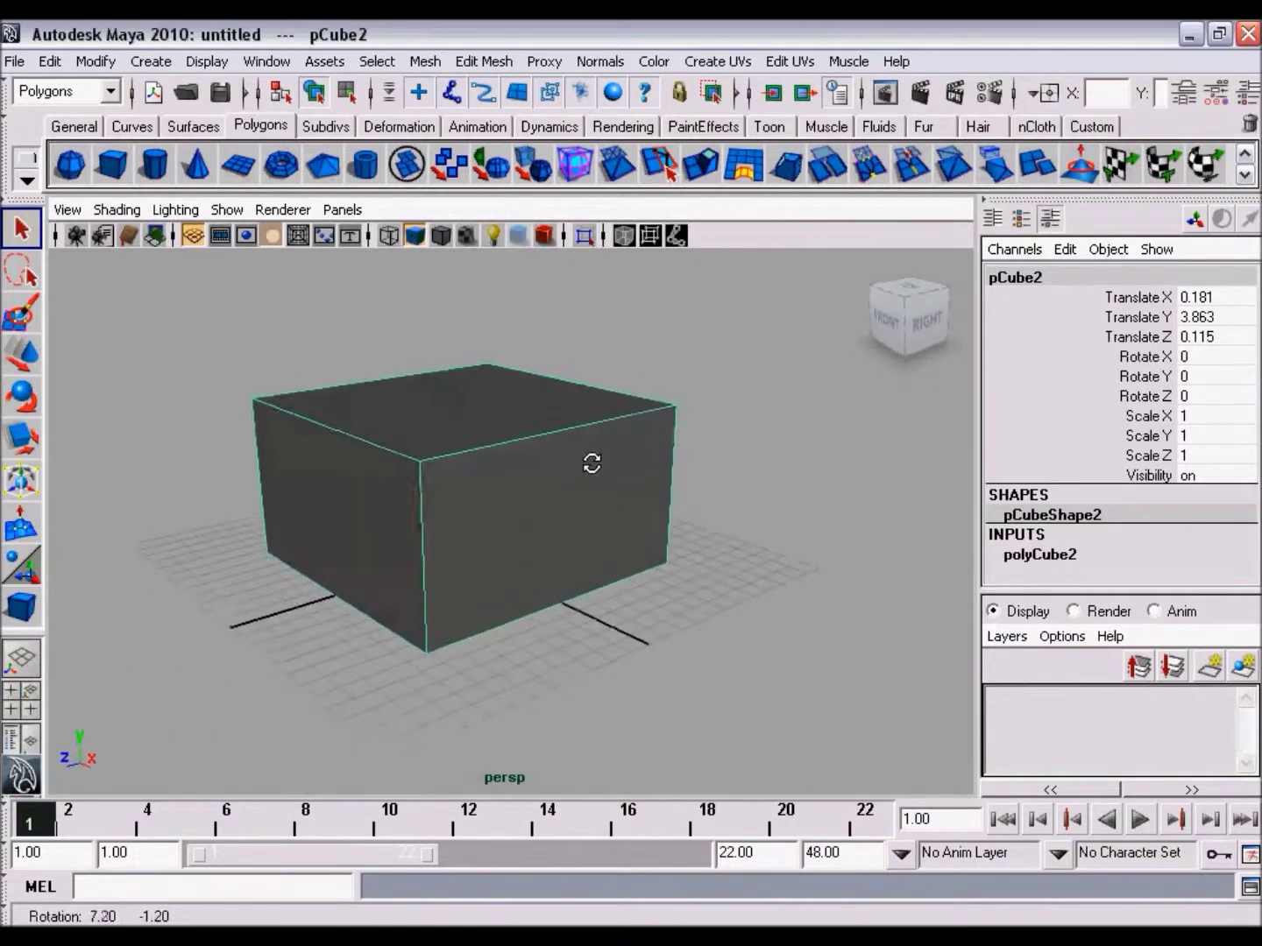
{"action": "left_click", "coordinate": [675, 423]}
{"action": "mouse_move", "coordinate": [576, 545]}
{"action": "left_mouse_down", "text": "alt"}
{"action": "mouse_move", "coordinate": [498, 509]}
{"action": "mouse_move", "coordinate": [617, 523]}
{"action": "mouse_move", "coordinate": [547, 503]}
{"action": "mouse_move", "coordinate": [462, 508]}
{"action": "mouse_move", "coordinate": [529, 515]}
{"action": "mouse_move", "coordinate": [470, 492]}
{"action": "mouse_move", "coordinate": [506, 506]}
{"action": "mouse_move", "coordinate": [511, 487]}
{"action": "left_mouse_up", "text": "alt"}
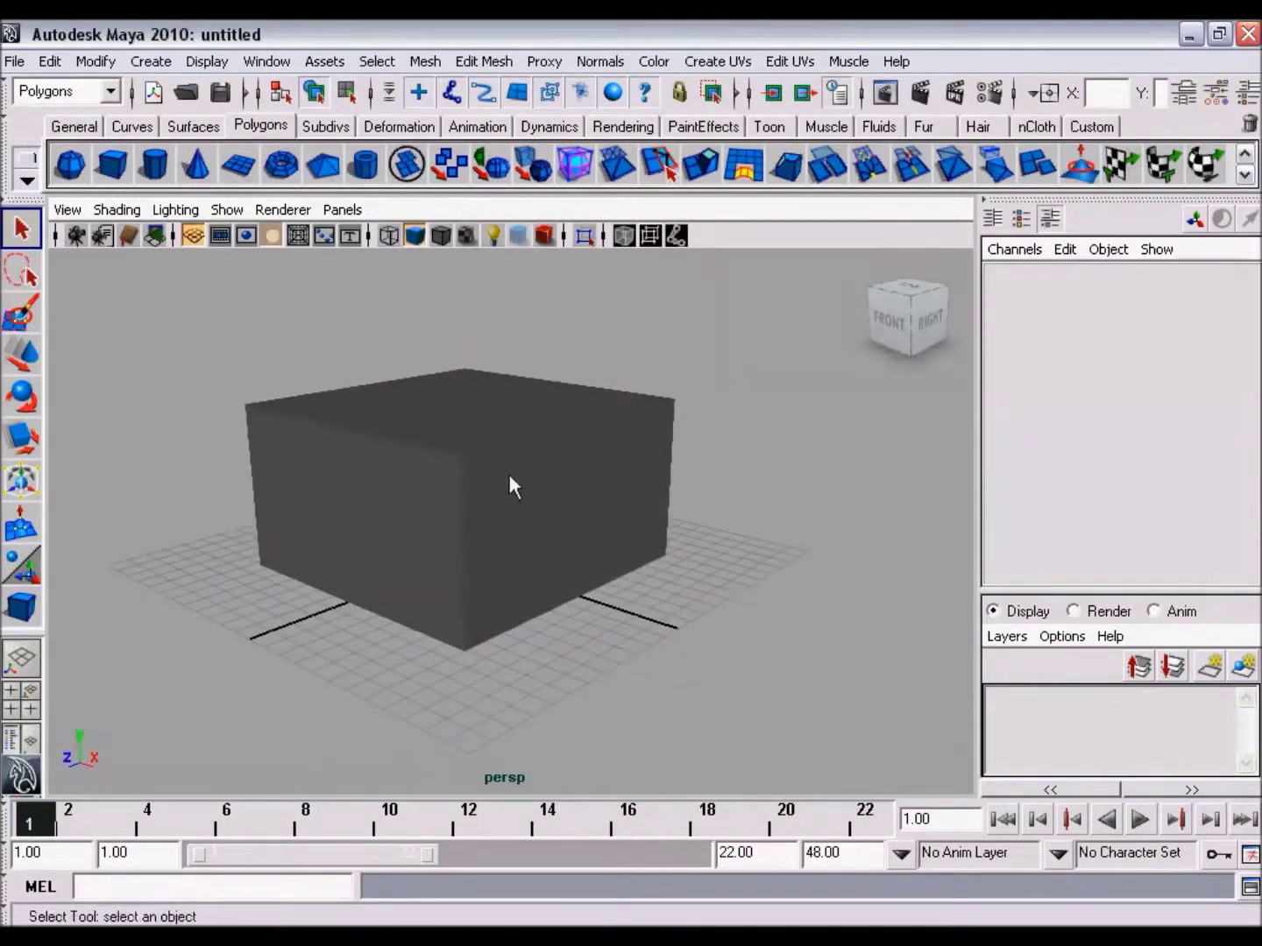
Turn on Wireframe on Shaded so the cube's edges show over its surface.
{"action": "mouse_move", "coordinate": [521, 420]}
{"action": "left_mouse_down", "text": "alt"}
{"action": "mouse_move", "coordinate": [569, 478]}
{"action": "mouse_move", "coordinate": [588, 471]}
{"action": "left_mouse_up", "text": "alt"}
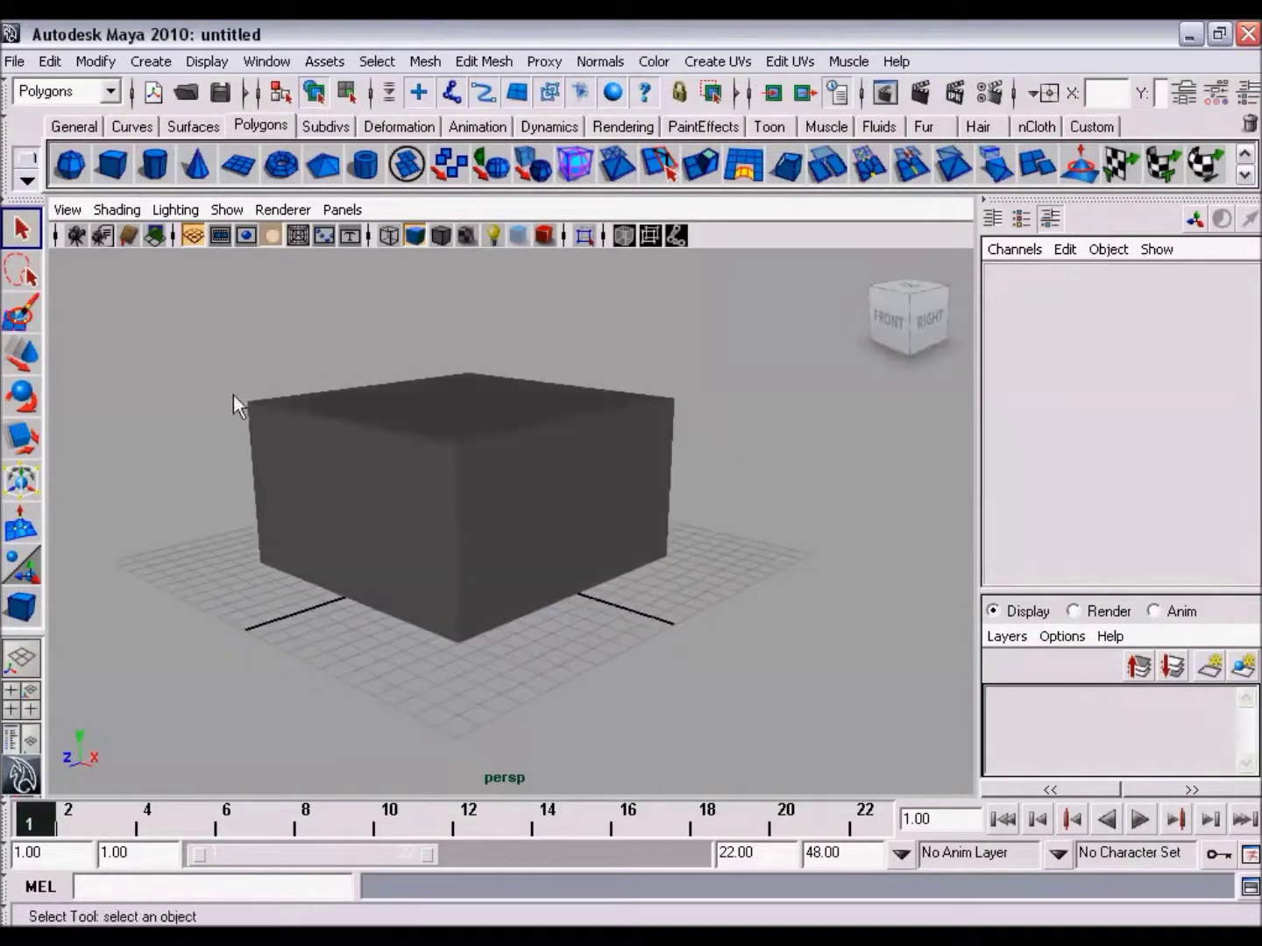
{"action": "left_click", "coordinate": [116, 210]}
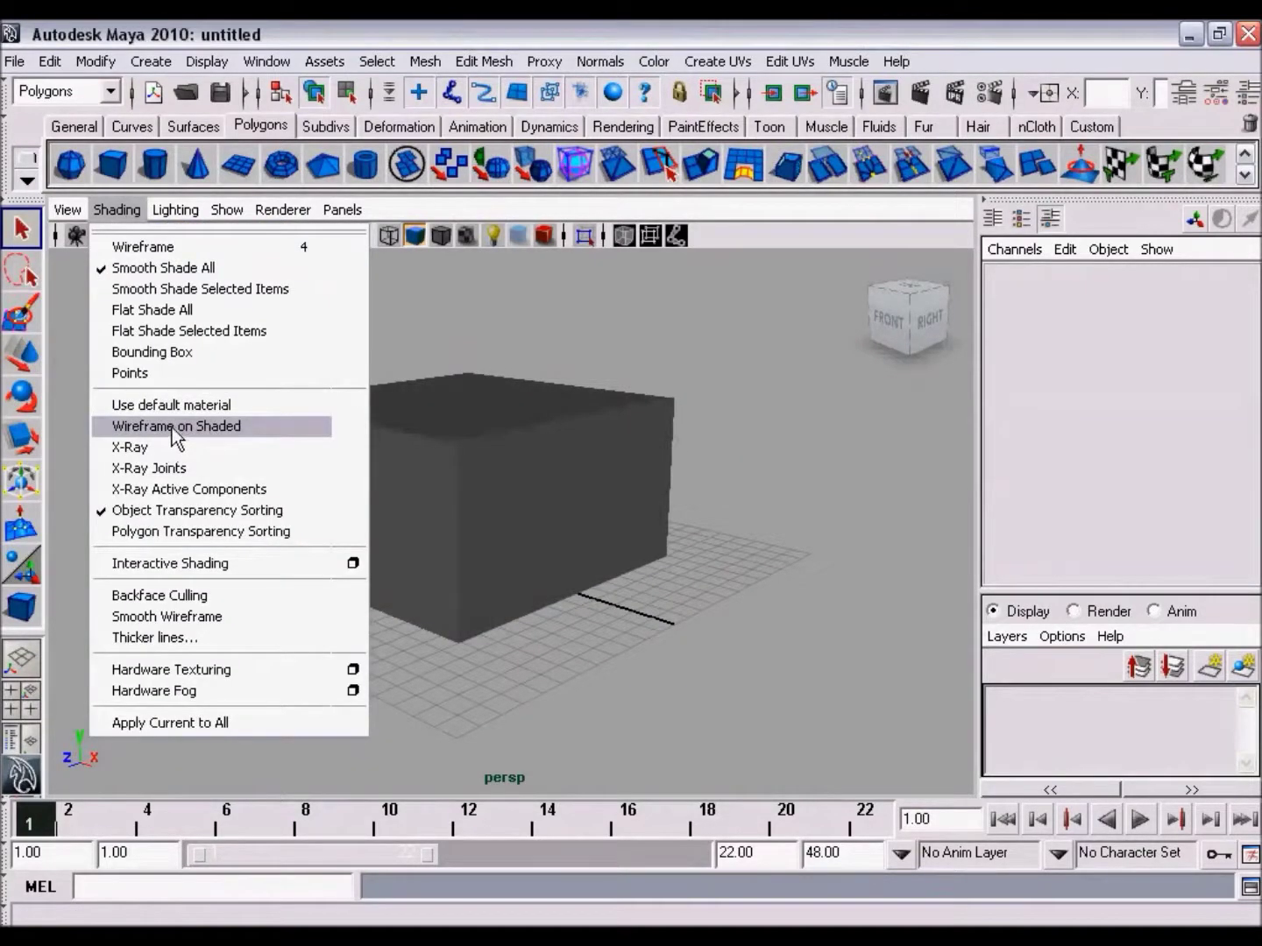
{"action": "left_click", "coordinate": [215, 426]}
{"action": "mouse_move", "coordinate": [449, 533]}
{"action": "left_mouse_down", "text": "alt"}
{"action": "mouse_move", "coordinate": [495, 499]}
{"action": "mouse_move", "coordinate": [481, 510]}
{"action": "left_mouse_up", "text": "alt"}
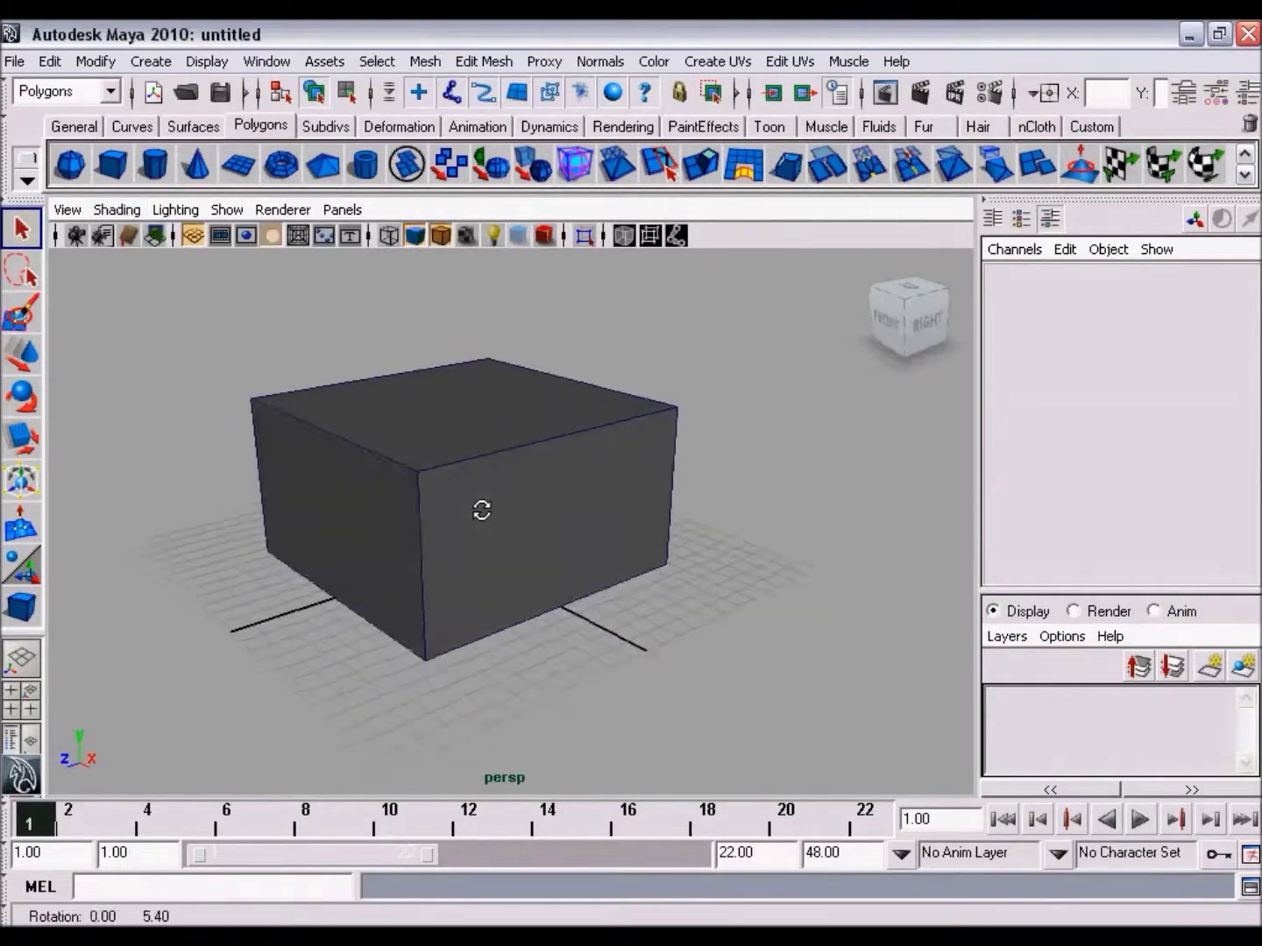
{"action": "right_click_drag", "start_coordinate": [481, 510], "coordinate": [518, 516], "text": "alt"}
{"action": "left_click_drag", "start_coordinate": [517, 516], "coordinate": [536, 507], "text": "alt"}
{"action": "right_click_drag", "start_coordinate": [535, 507], "coordinate": [515, 496], "text": "alt"}
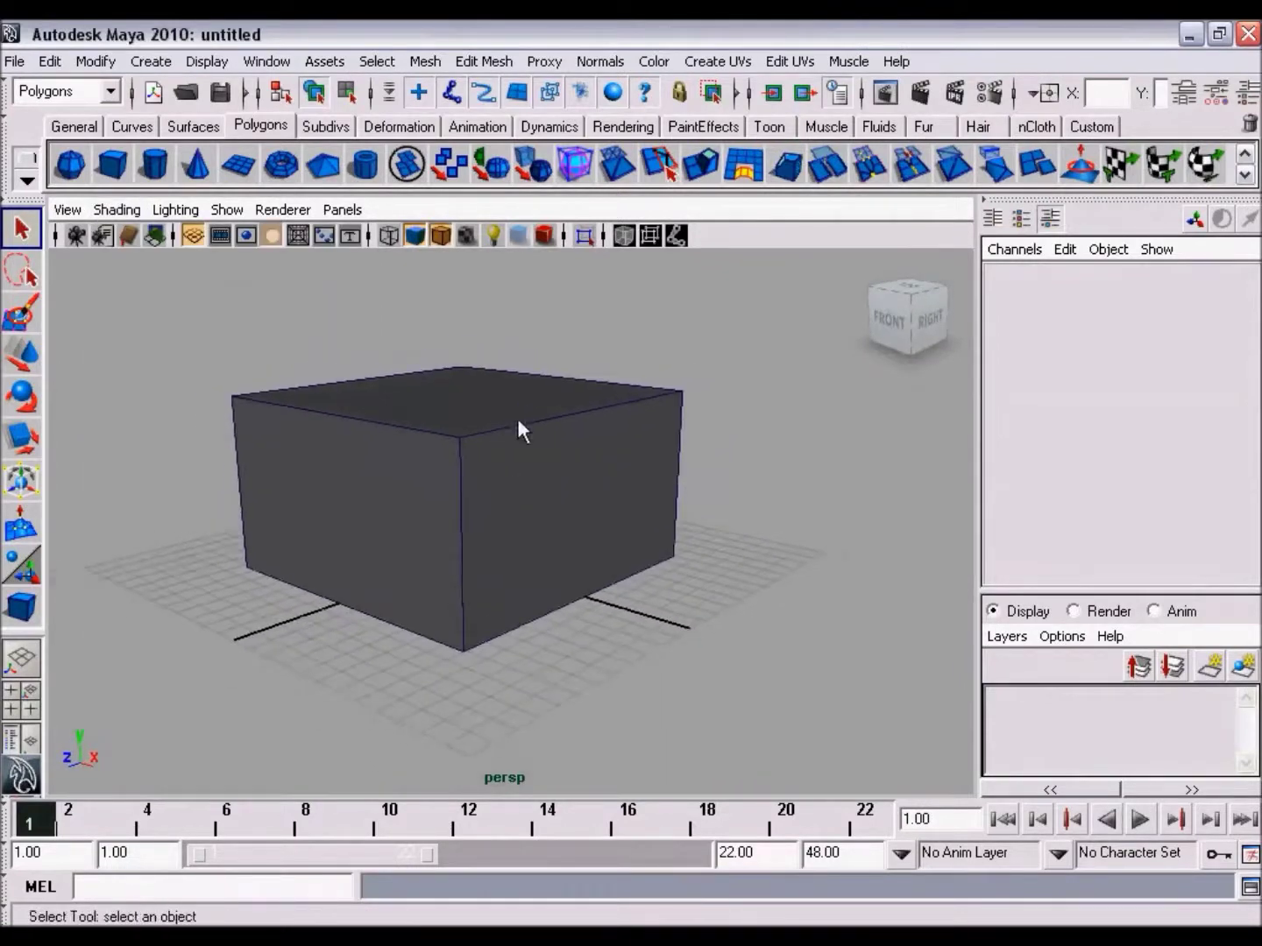
{"action": "mouse_move", "coordinate": [458, 470]}
{"action": "left_mouse_down", "text": "alt"}
{"action": "mouse_move", "coordinate": [515, 496]}
{"action": "mouse_move", "coordinate": [460, 453]}
{"action": "left_mouse_up", "text": "alt"}
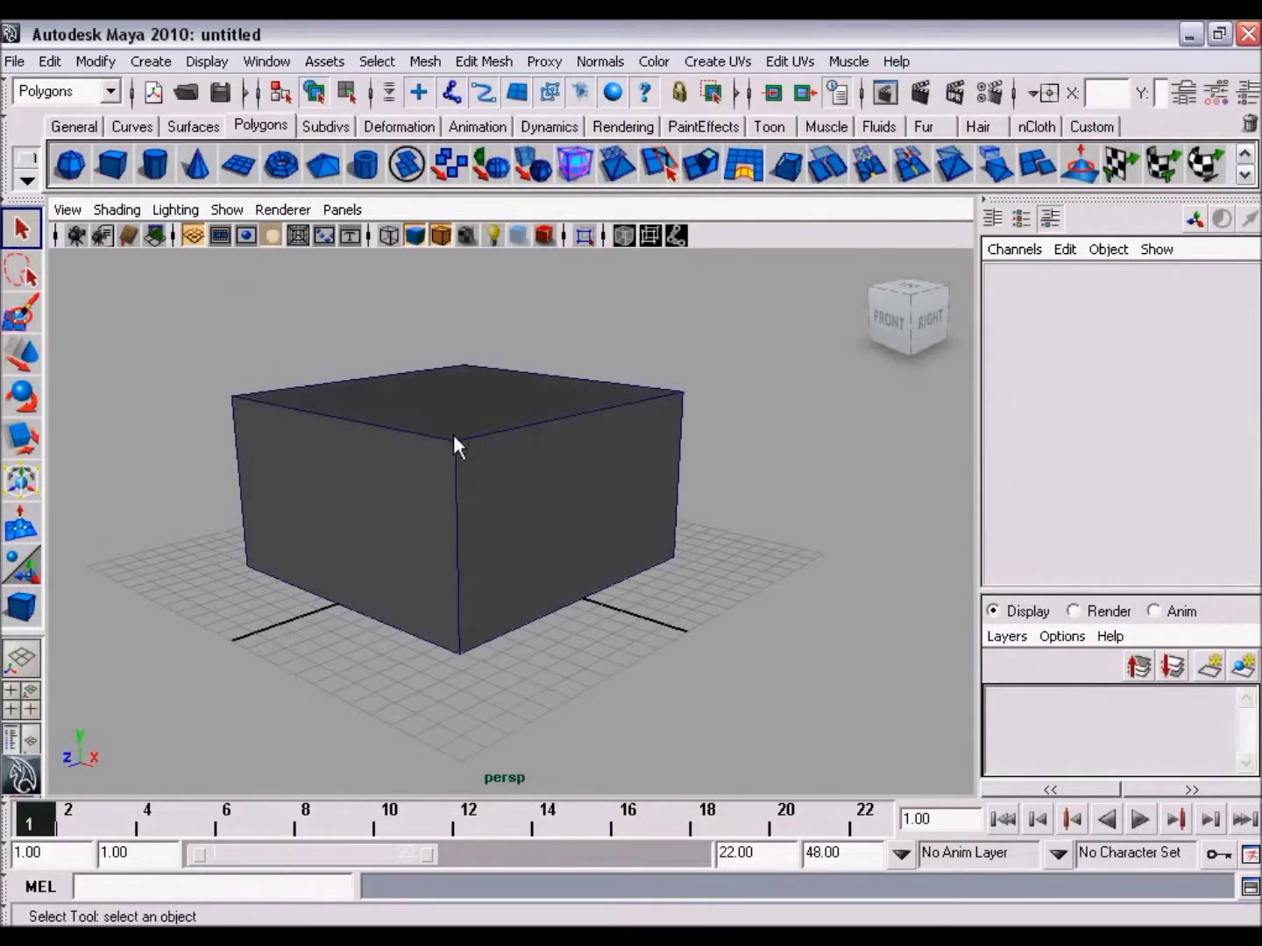
{"action": "left_click_drag", "start_coordinate": [440, 457], "coordinate": [572, 513], "text": "alt"}
{"action": "right_click_drag", "start_coordinate": [601, 535], "coordinate": [561, 517], "text": "alt"}
{"action": "left_click_drag", "start_coordinate": [562, 517], "coordinate": [532, 487], "text": "alt"}
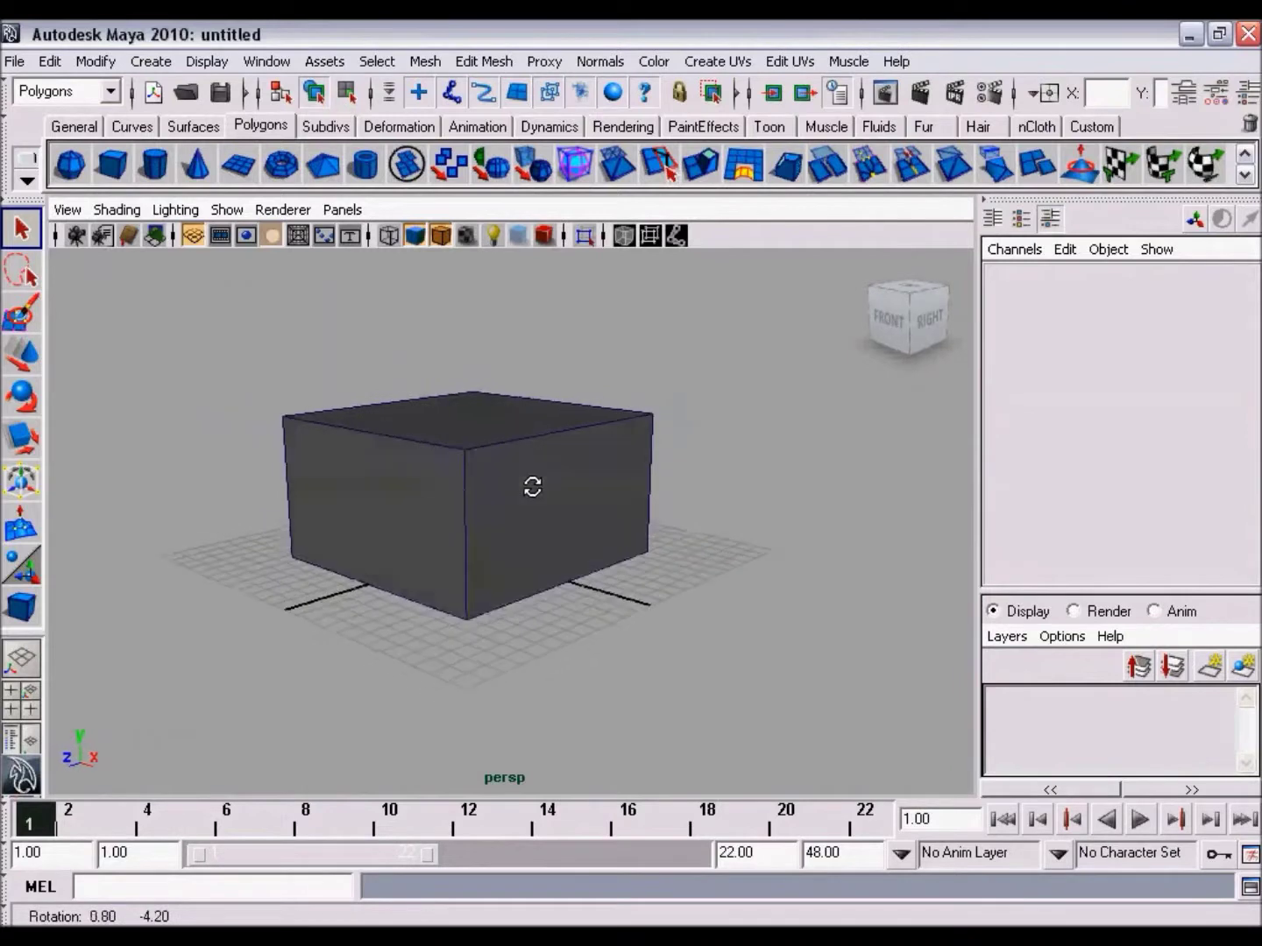
{"action": "mouse_move", "coordinate": [507, 480]}
{"action": "right_mouse_down", "text": "alt"}
{"action": "mouse_move", "coordinate": [612, 521]}
{"action": "mouse_move", "coordinate": [575, 497]}
{"action": "right_mouse_up", "text": "alt"}
{"action": "middle_click_drag", "start_coordinate": [576, 498], "coordinate": [586, 510], "text": "alt"}
Toggle edge display off and on with its toolbar button, then switch to four views.
{"action": "left_click", "coordinate": [440, 234]}
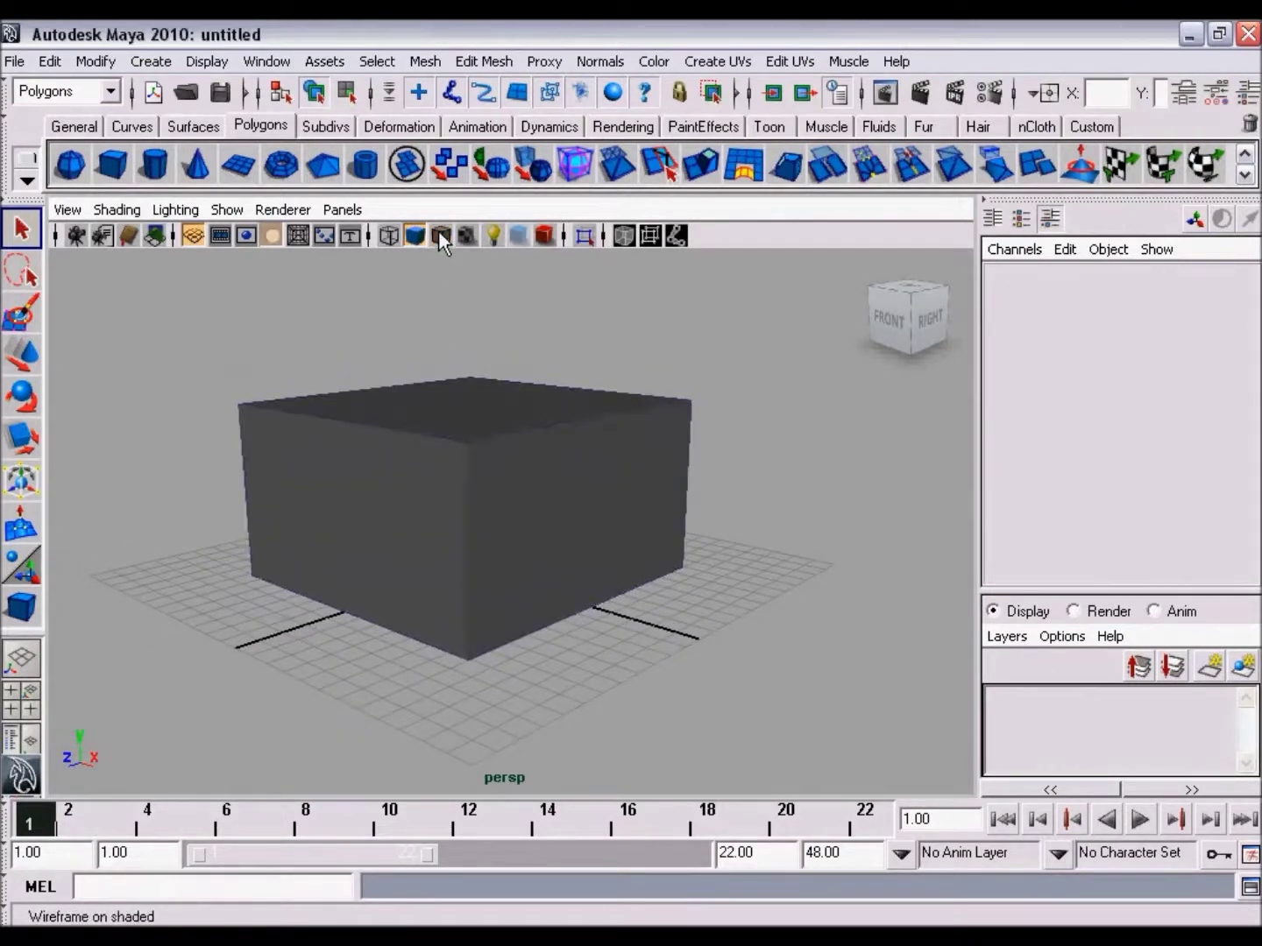
{"action": "left_click", "coordinate": [440, 232]}
{"action": "left_click", "coordinate": [439, 233]}
{"action": "left_click", "coordinate": [440, 233]}
{"action": "mouse_move", "coordinate": [582, 489]}
{"action": "left_mouse_down", "text": "alt"}
{"action": "mouse_move", "coordinate": [647, 504]}
{"action": "mouse_move", "coordinate": [539, 494]}
{"action": "mouse_move", "coordinate": [603, 492]}
{"action": "mouse_move", "coordinate": [548, 479]}
{"action": "left_mouse_up", "text": "alt"}
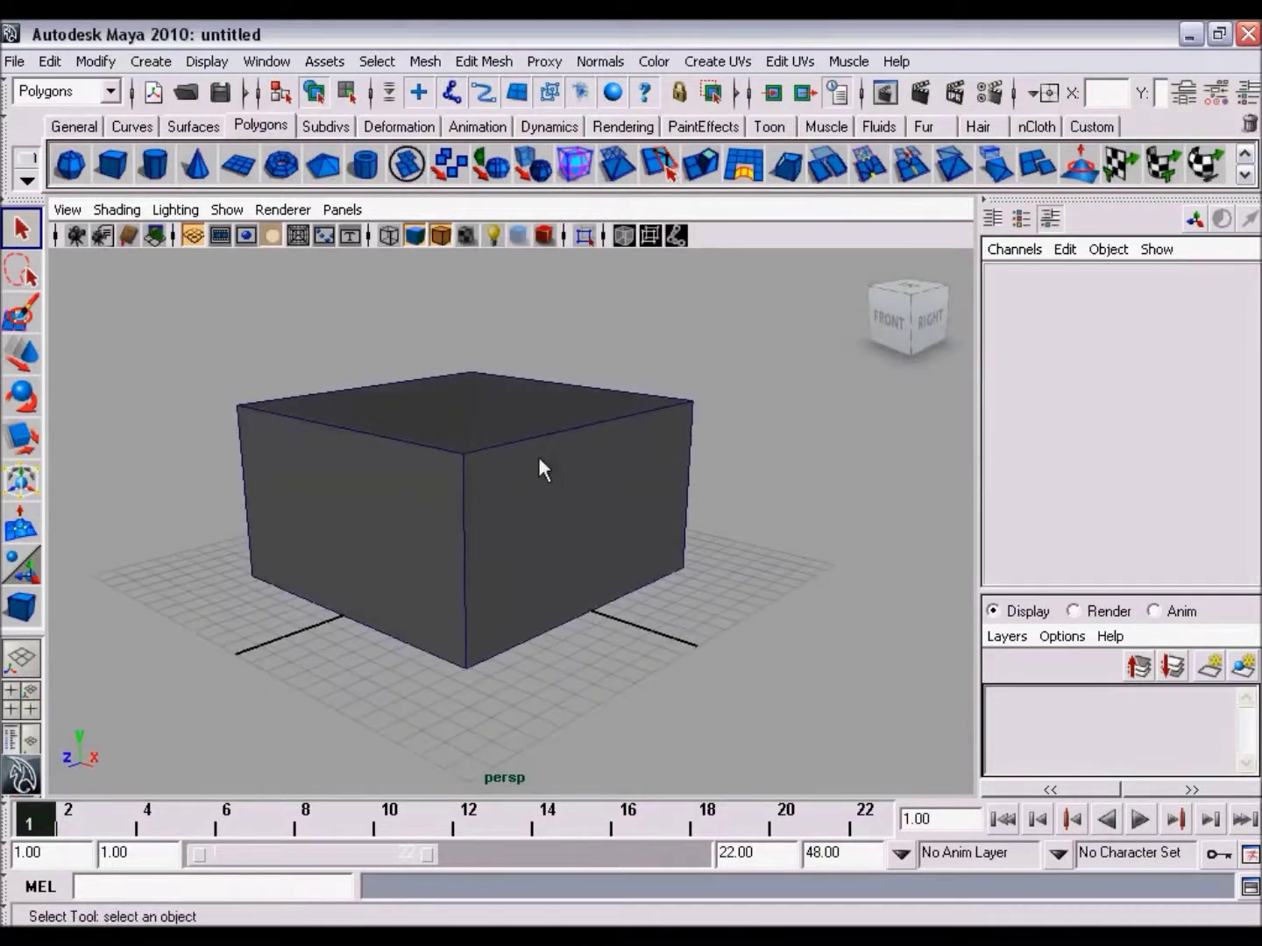
{"action": "key", "text": "space"}
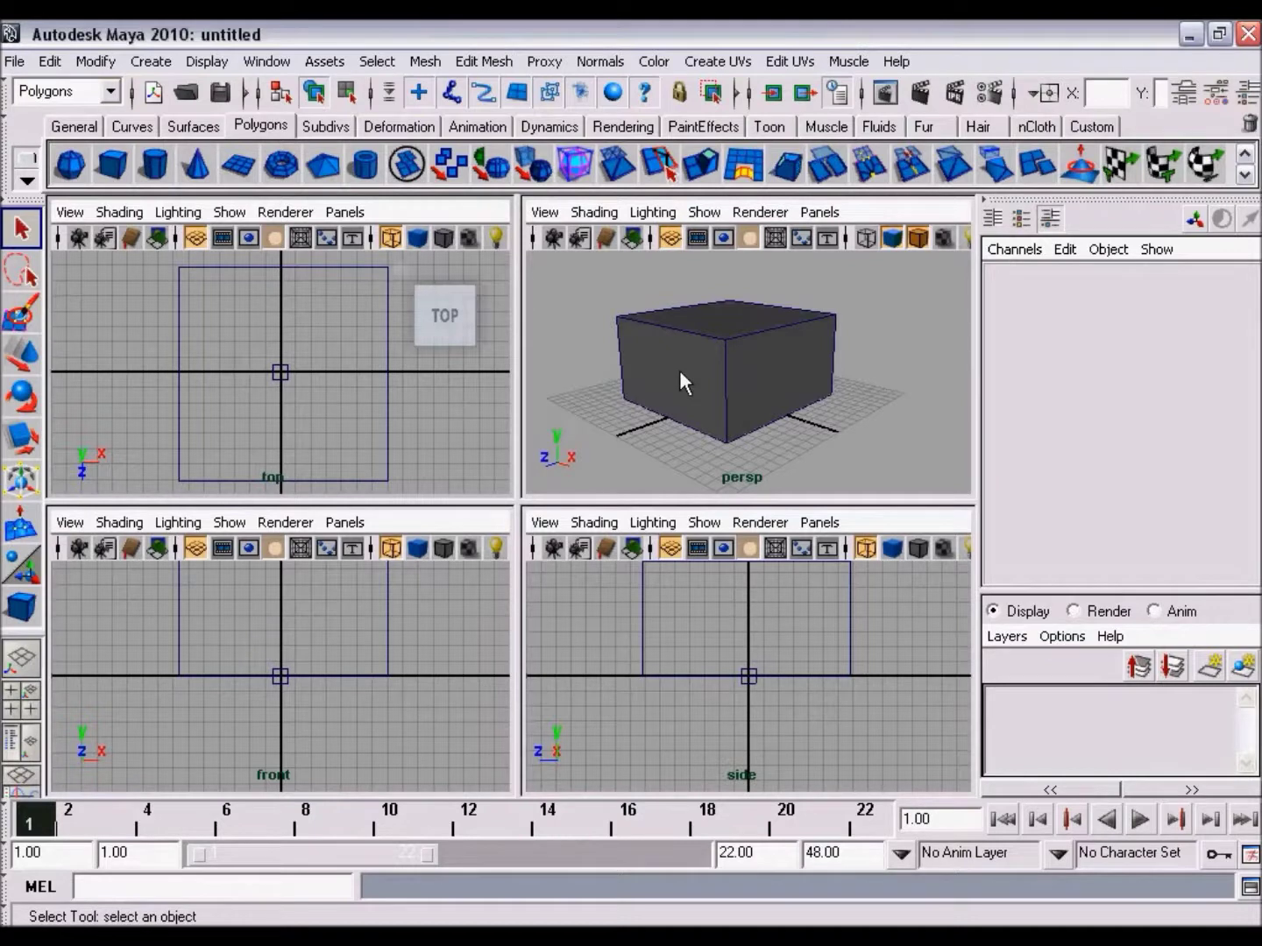
{"action": "middle_click_drag", "start_coordinate": [737, 613], "coordinate": [746, 669], "text": "alt"}
{"action": "mouse_move", "coordinate": [747, 667]}
{"action": "right_mouse_down", "text": "alt"}
{"action": "mouse_move", "coordinate": [723, 659]}
{"action": "mouse_move", "coordinate": [752, 745]}
{"action": "right_mouse_up", "text": "alt"}
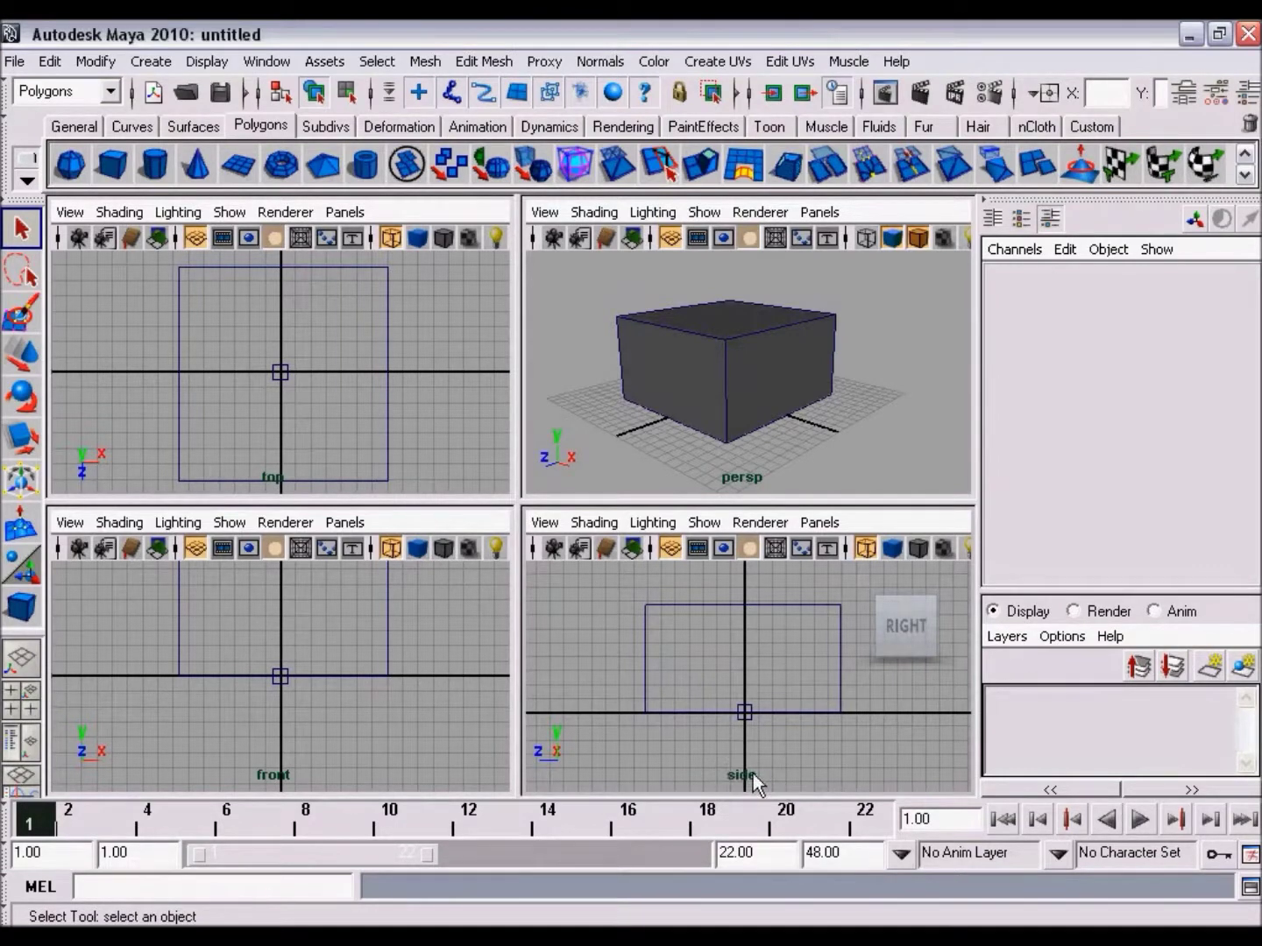
{"action": "mouse_move", "coordinate": [415, 744]}
{"action": "middle_mouse_down", "text": "alt"}
{"action": "mouse_move", "coordinate": [328, 698]}
{"action": "mouse_move", "coordinate": [260, 759]}
{"action": "mouse_move", "coordinate": [261, 744]}
{"action": "mouse_move", "coordinate": [251, 753]}
{"action": "middle_mouse_up", "text": "alt"}
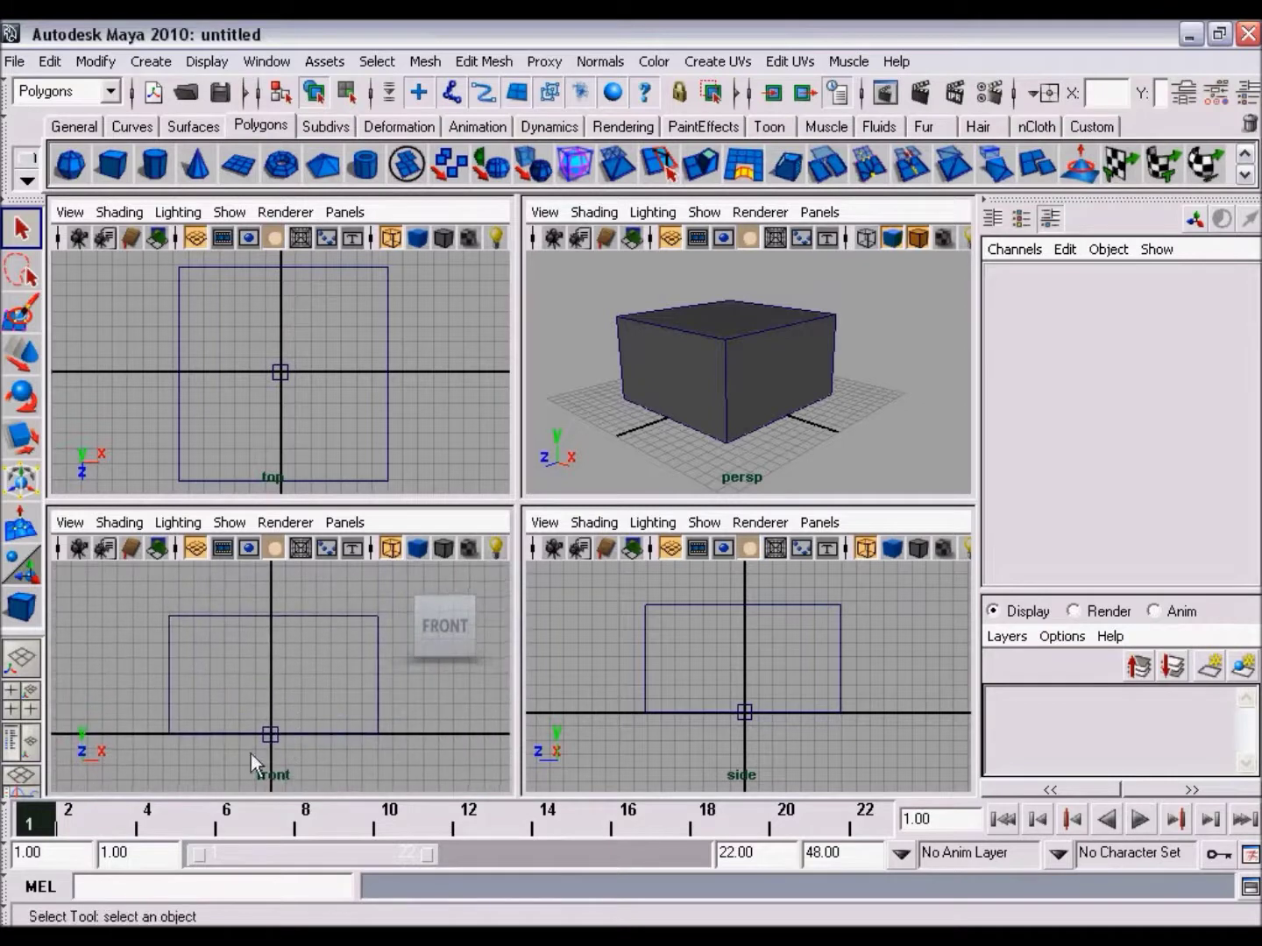
{"action": "middle_click_drag", "start_coordinate": [349, 401], "coordinate": [257, 453], "text": "alt"}
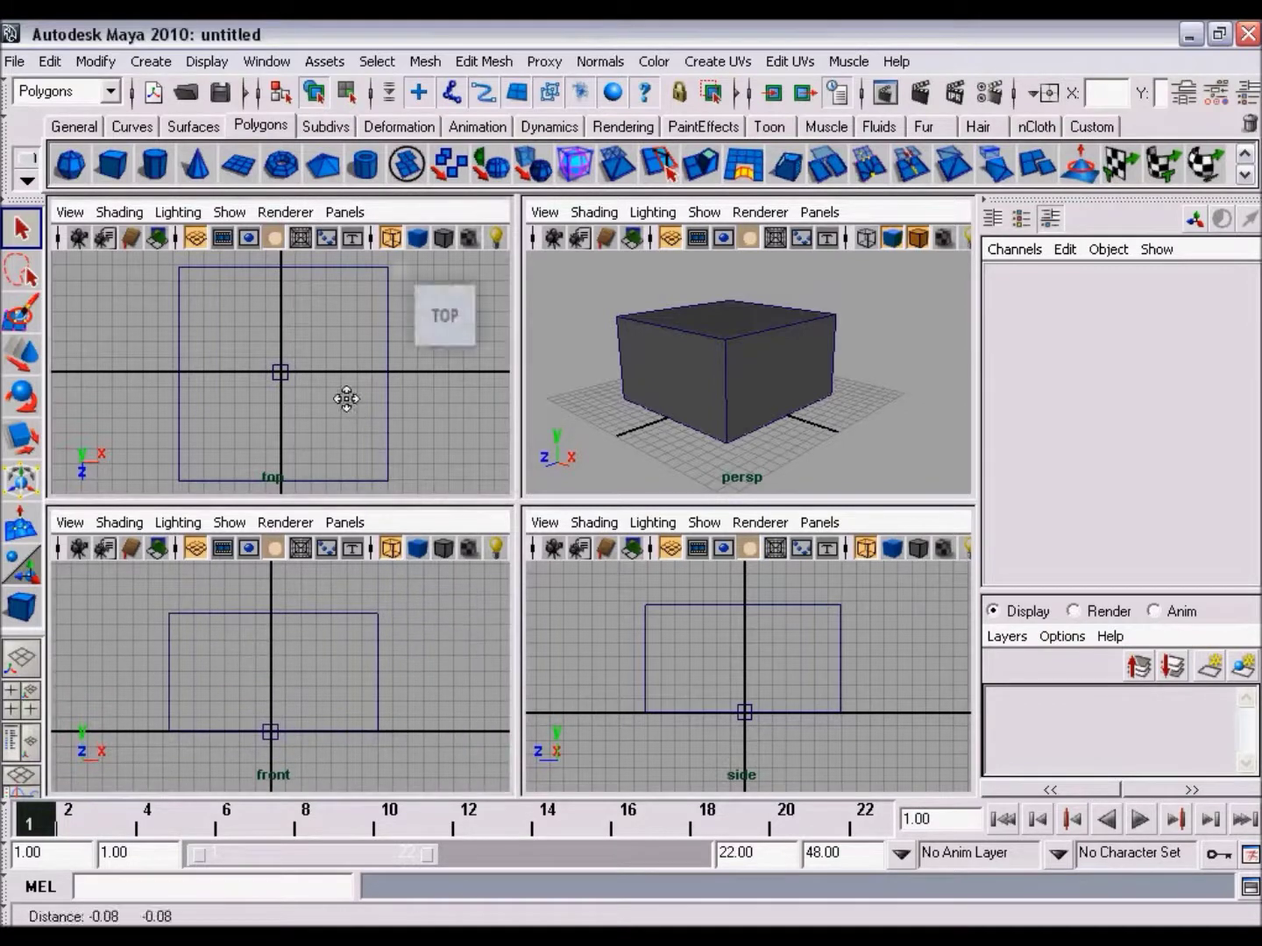
{"action": "right_click_drag", "start_coordinate": [347, 391], "coordinate": [298, 348], "text": "alt"}
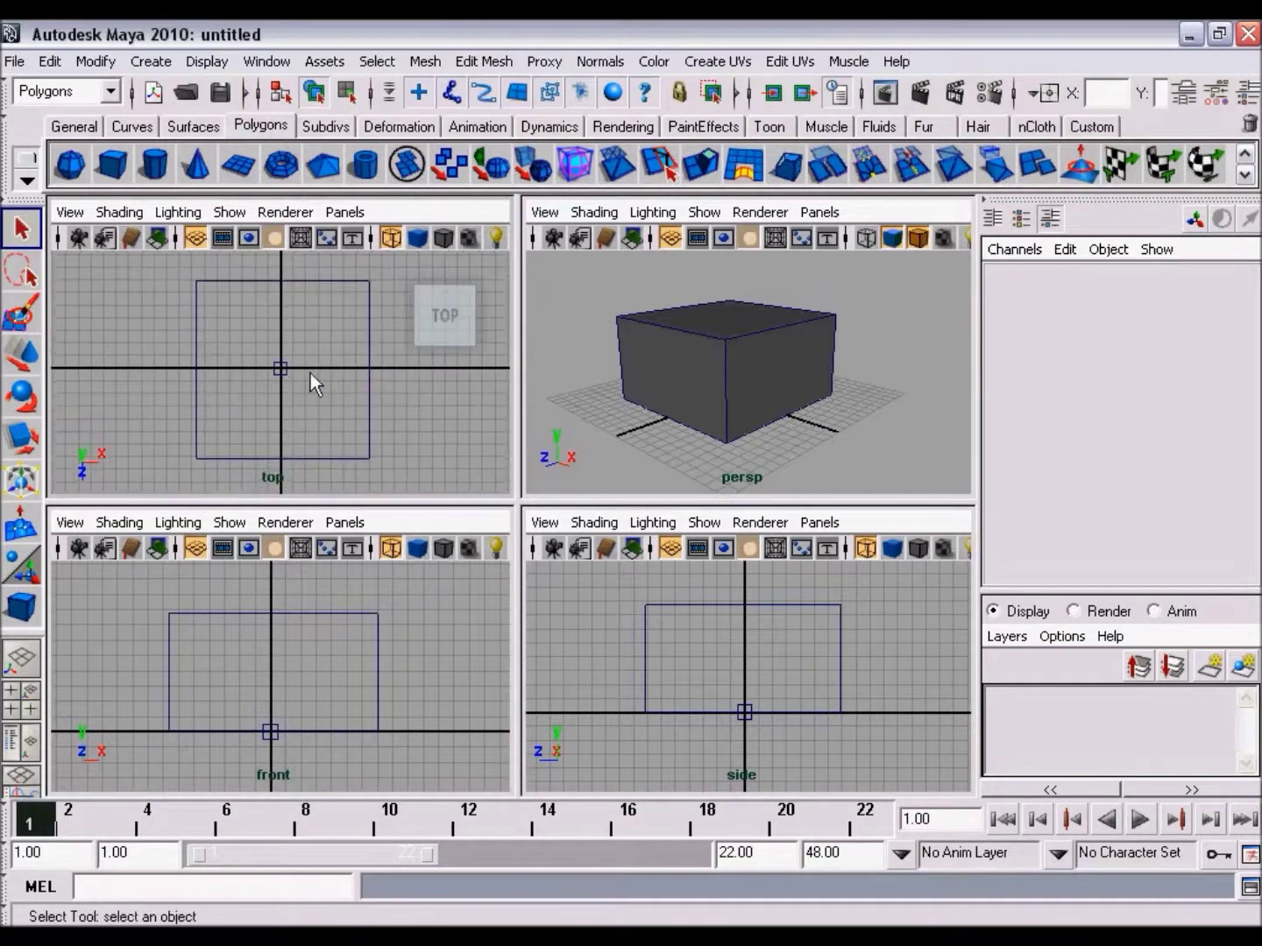
{"action": "mouse_move", "coordinate": [333, 372]}
{"action": "middle_mouse_down", "text": "alt"}
{"action": "mouse_move", "coordinate": [319, 382]}
{"action": "mouse_move", "coordinate": [360, 383]}
{"action": "mouse_move", "coordinate": [324, 375]}
{"action": "middle_mouse_up", "text": "alt"}
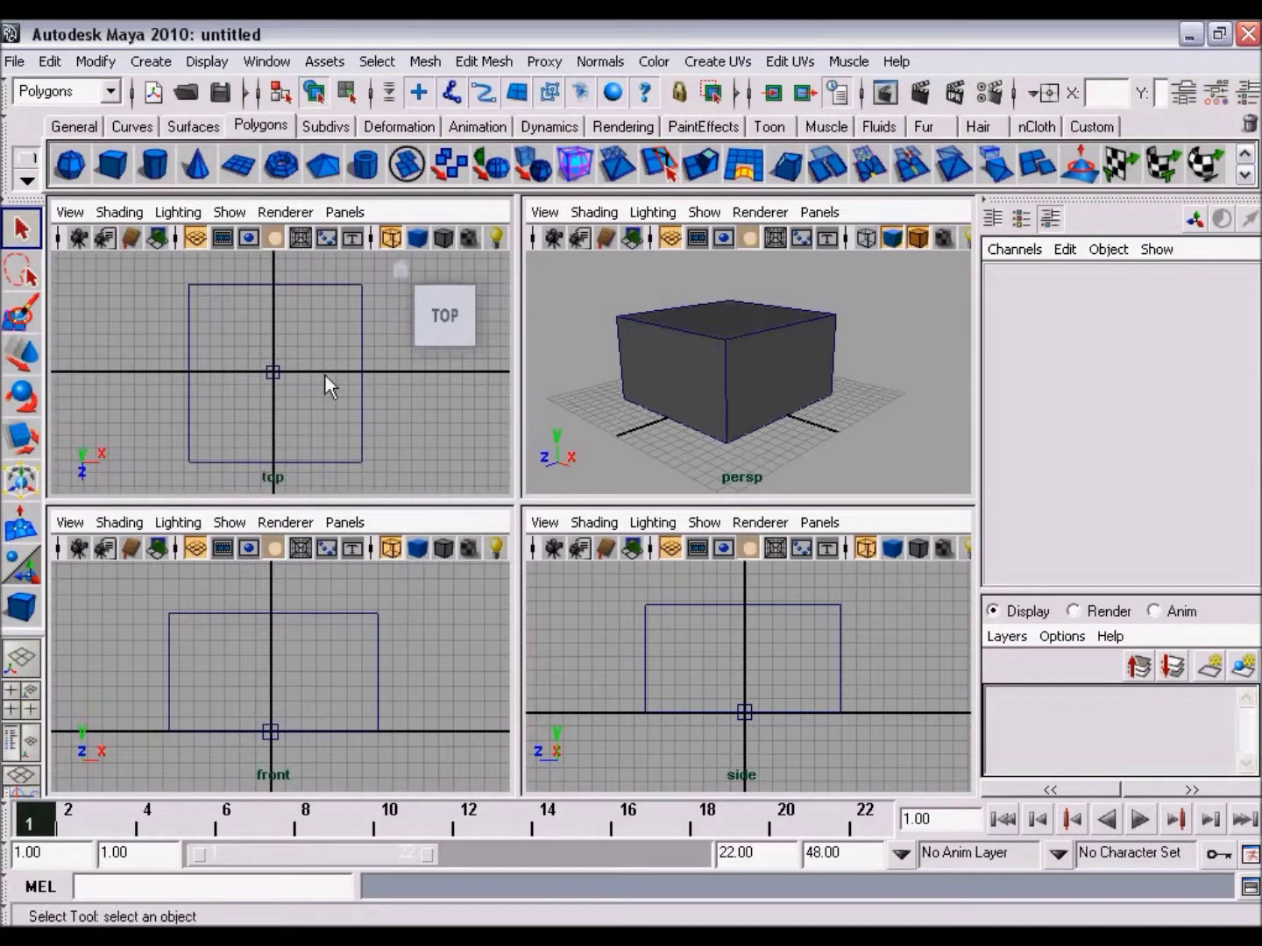
{"action": "mouse_move", "coordinate": [780, 367]}
{"action": "left_mouse_down", "text": "alt"}
{"action": "mouse_move", "coordinate": [741, 374]}
{"action": "mouse_move", "coordinate": [785, 367]}
{"action": "mouse_move", "coordinate": [726, 360]}
{"action": "mouse_move", "coordinate": [812, 369]}
{"action": "mouse_move", "coordinate": [755, 343]}
{"action": "mouse_move", "coordinate": [741, 347]}
{"action": "mouse_move", "coordinate": [814, 355]}
{"action": "mouse_move", "coordinate": [763, 344]}
{"action": "mouse_move", "coordinate": [751, 369]}
{"action": "mouse_move", "coordinate": [761, 364]}
{"action": "left_mouse_up", "text": "alt"}
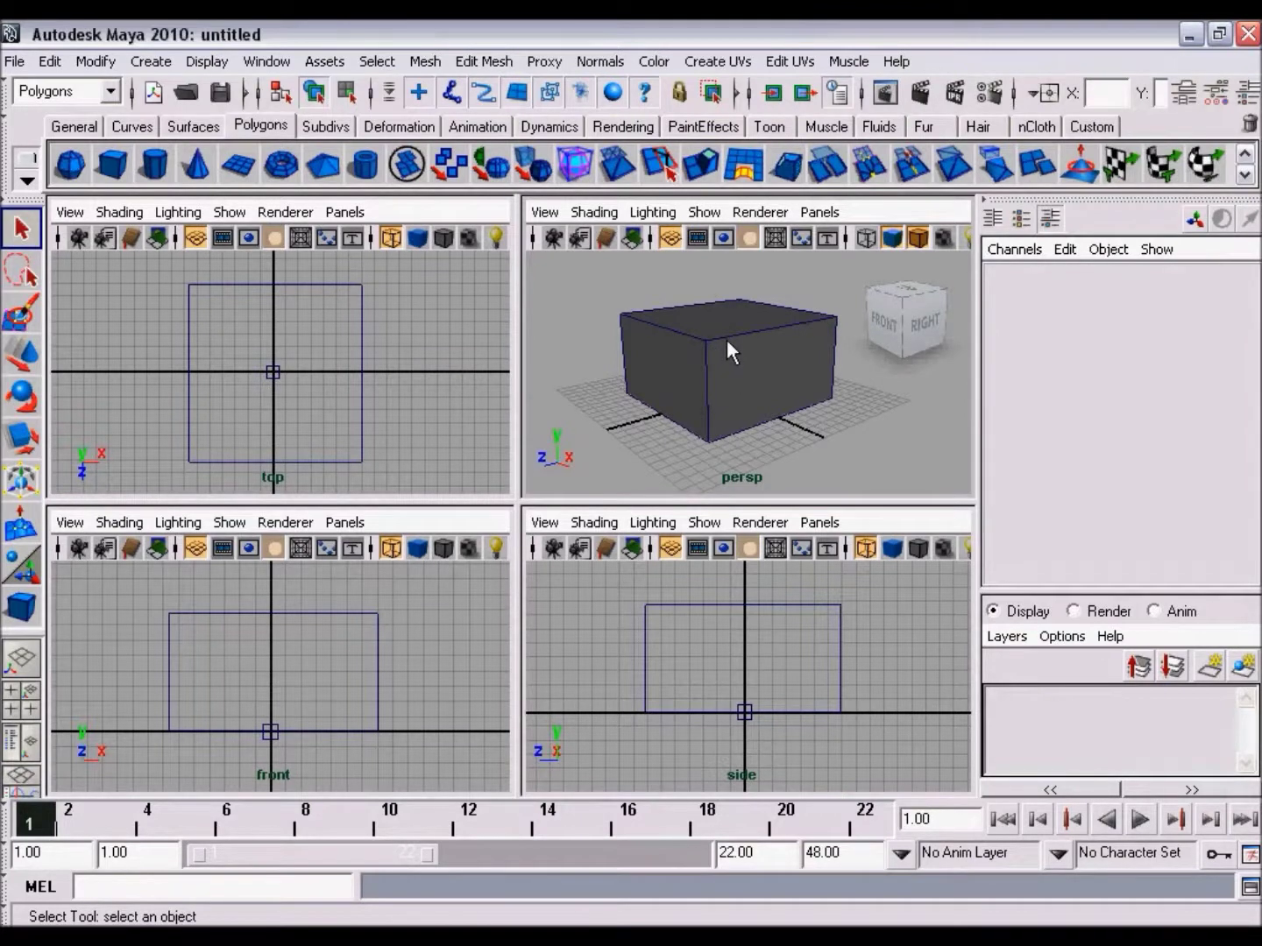
Maximize the perspective view, pan and dolly out, then return to four panes and maximize the top view.
{"action": "key", "text": "space"}
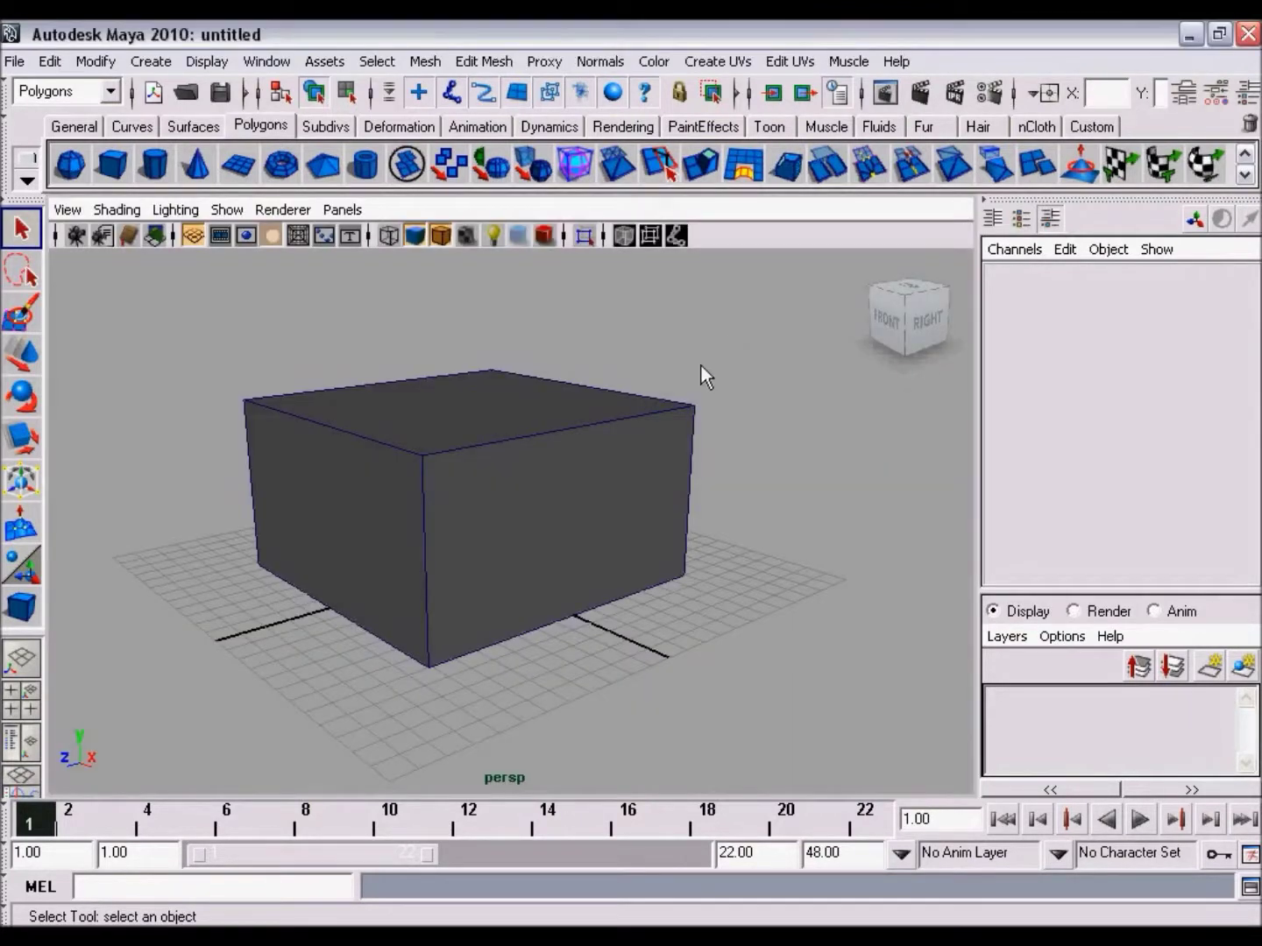
{"action": "mouse_move", "coordinate": [613, 495]}
{"action": "middle_mouse_down", "text": "alt"}
{"action": "mouse_move", "coordinate": [682, 493]}
{"action": "mouse_move", "coordinate": [671, 494]}
{"action": "middle_mouse_up", "text": "alt"}
{"action": "mouse_move", "coordinate": [708, 564]}
{"action": "right_mouse_down", "text": "alt"}
{"action": "mouse_move", "coordinate": [641, 524]}
{"action": "mouse_move", "coordinate": [690, 535]}
{"action": "right_mouse_up", "text": "alt"}
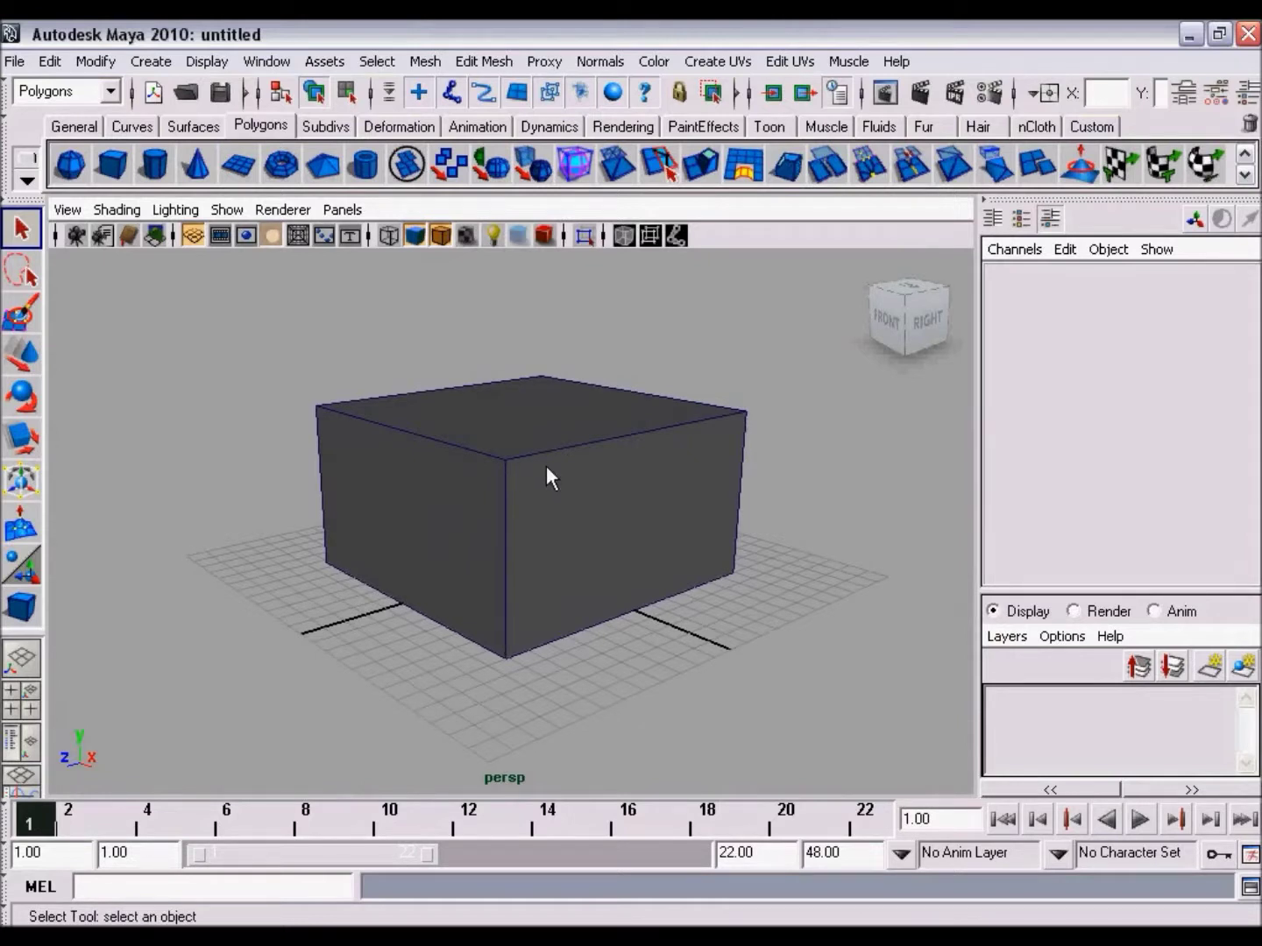
{"action": "key", "text": "space"}
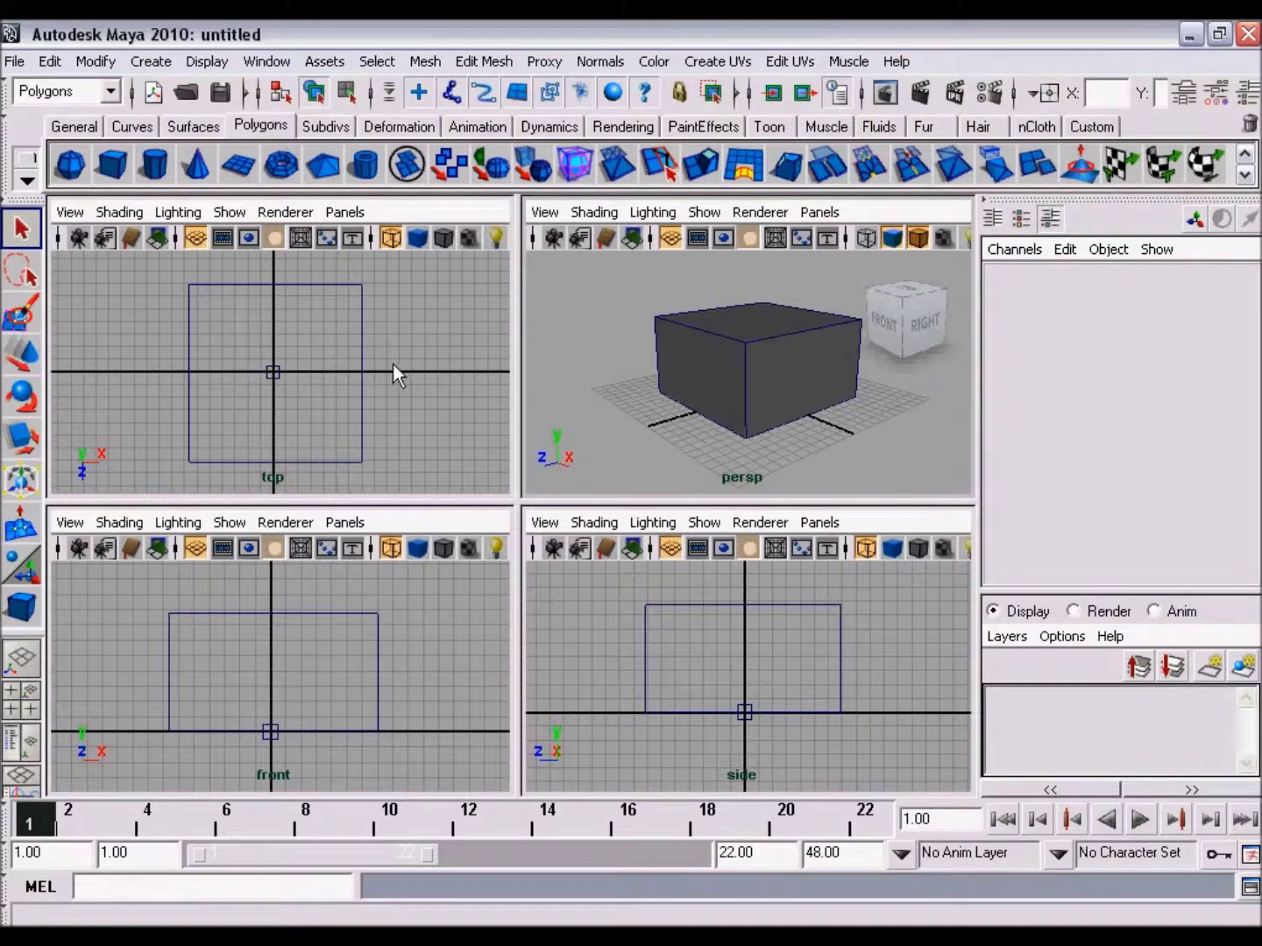
{"action": "key", "text": "space"}
Cycle the top view through smooth shading, wireframe on shaded and wireframe, then restore four views.
{"action": "right_click_drag", "start_coordinate": [573, 481], "coordinate": [519, 477], "text": "alt"}
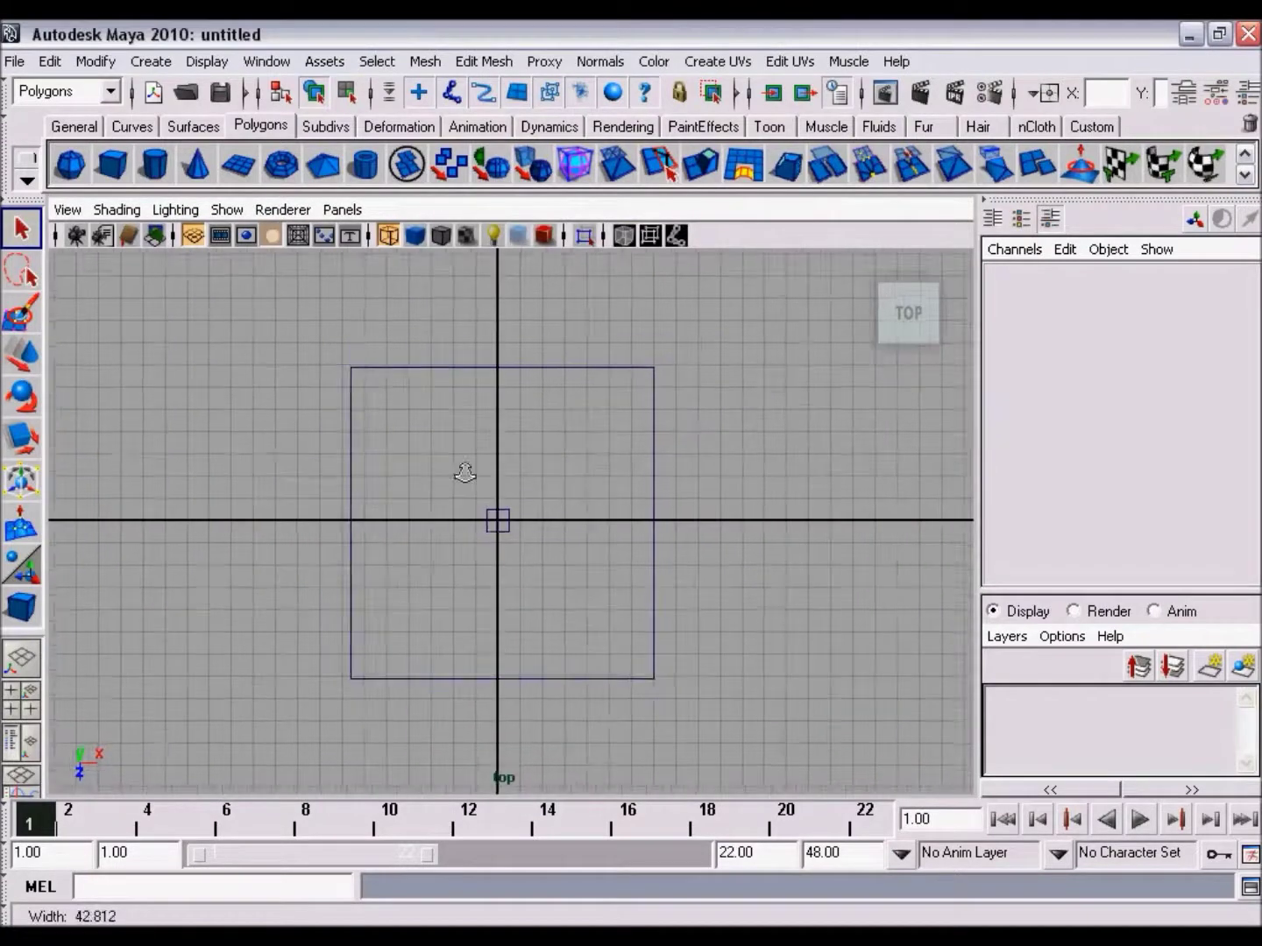
{"action": "left_click", "coordinate": [115, 210]}
{"action": "left_click", "coordinate": [122, 269]}
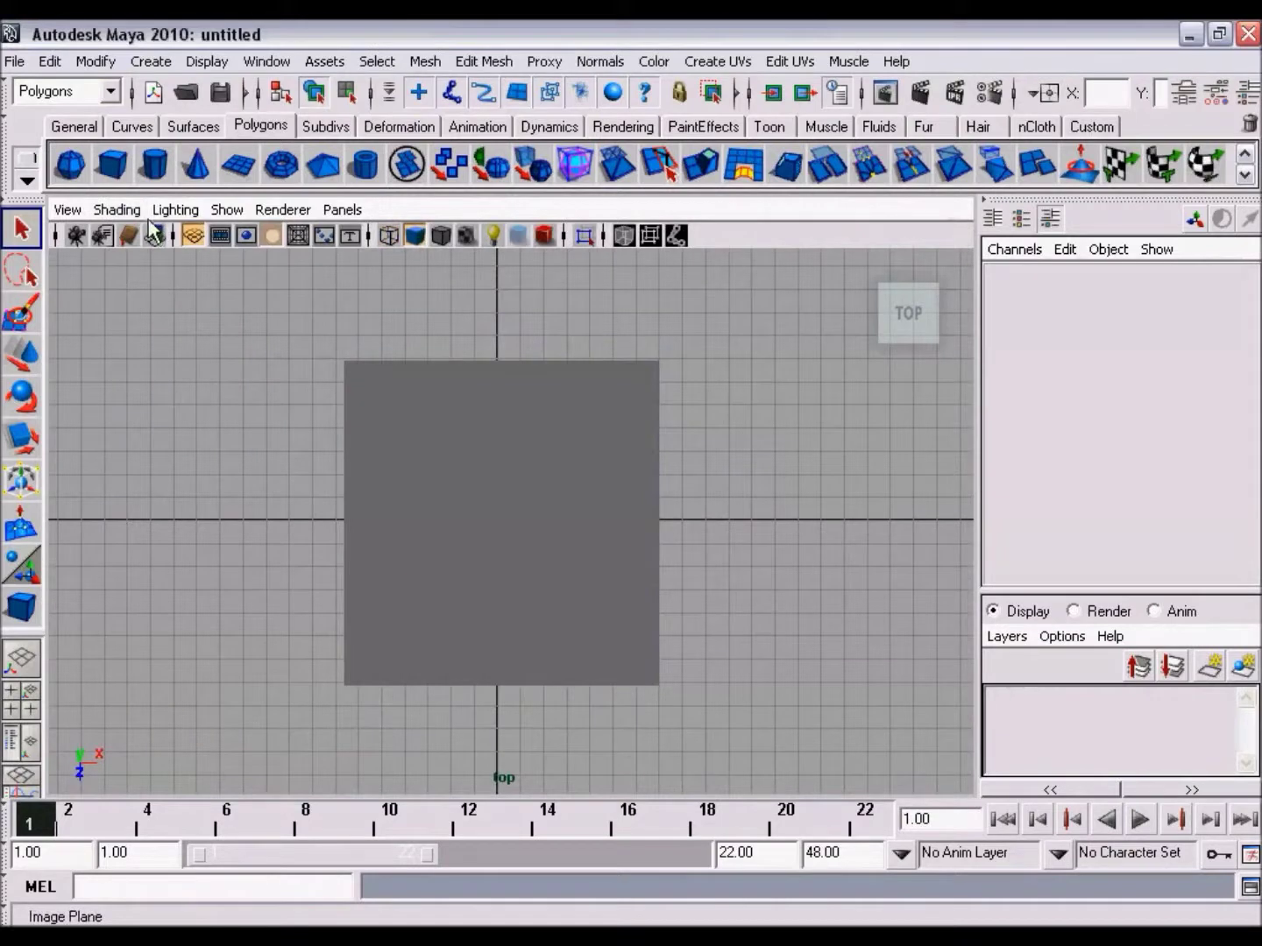
{"action": "left_click", "coordinate": [117, 210]}
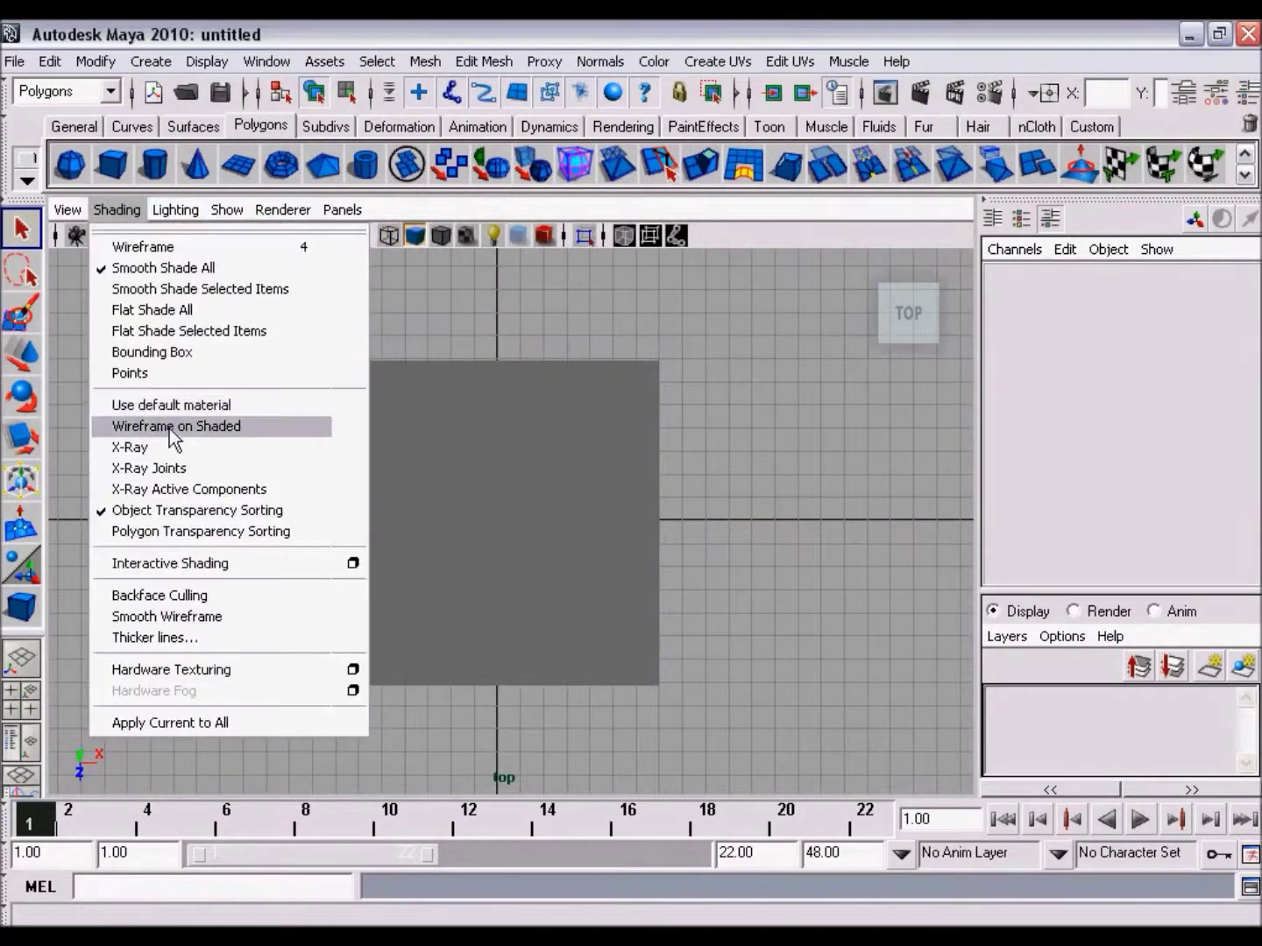
{"action": "left_click", "coordinate": [170, 428]}
{"action": "left_click", "coordinate": [119, 210]}
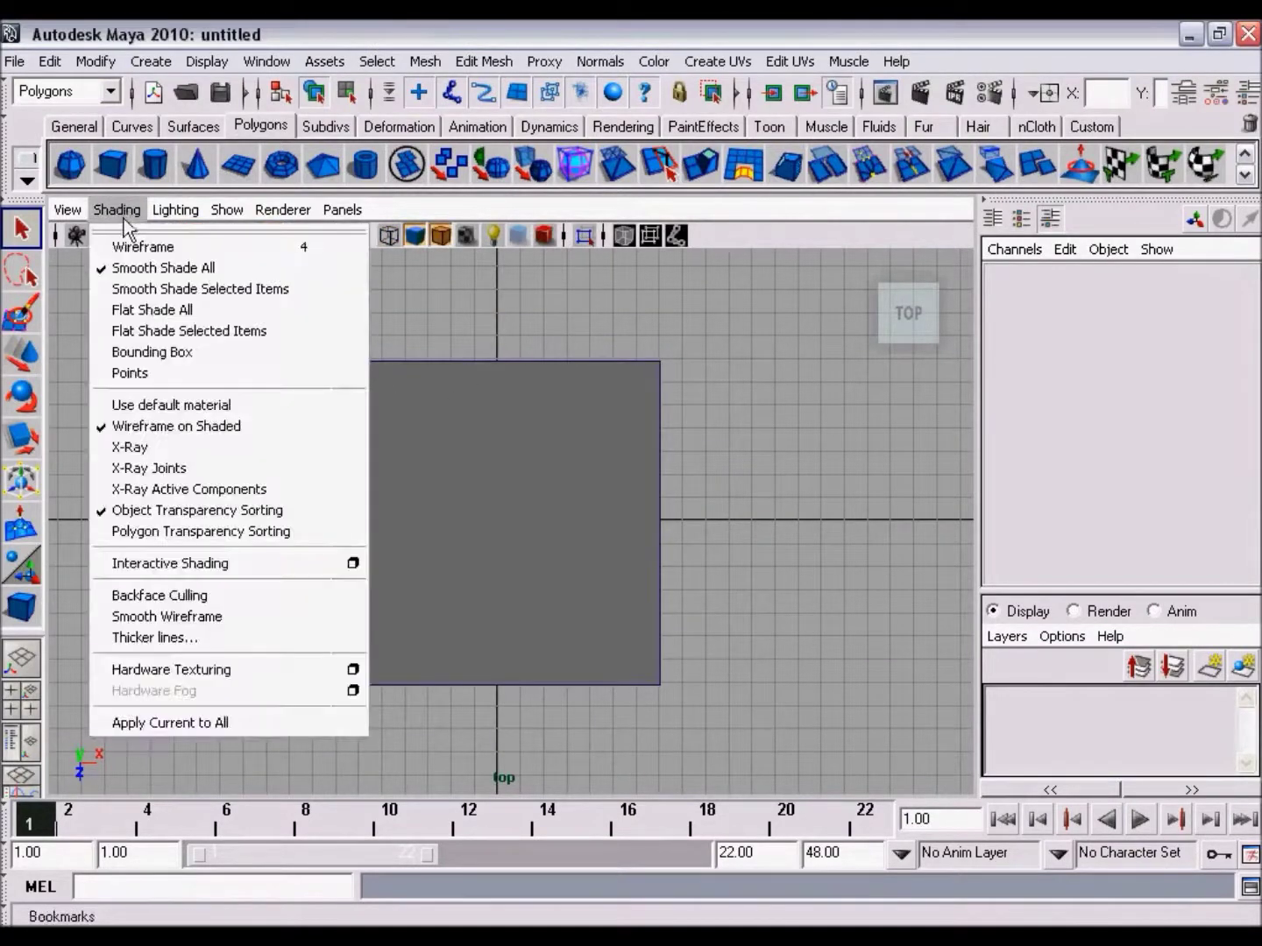
{"action": "left_click", "coordinate": [131, 247]}
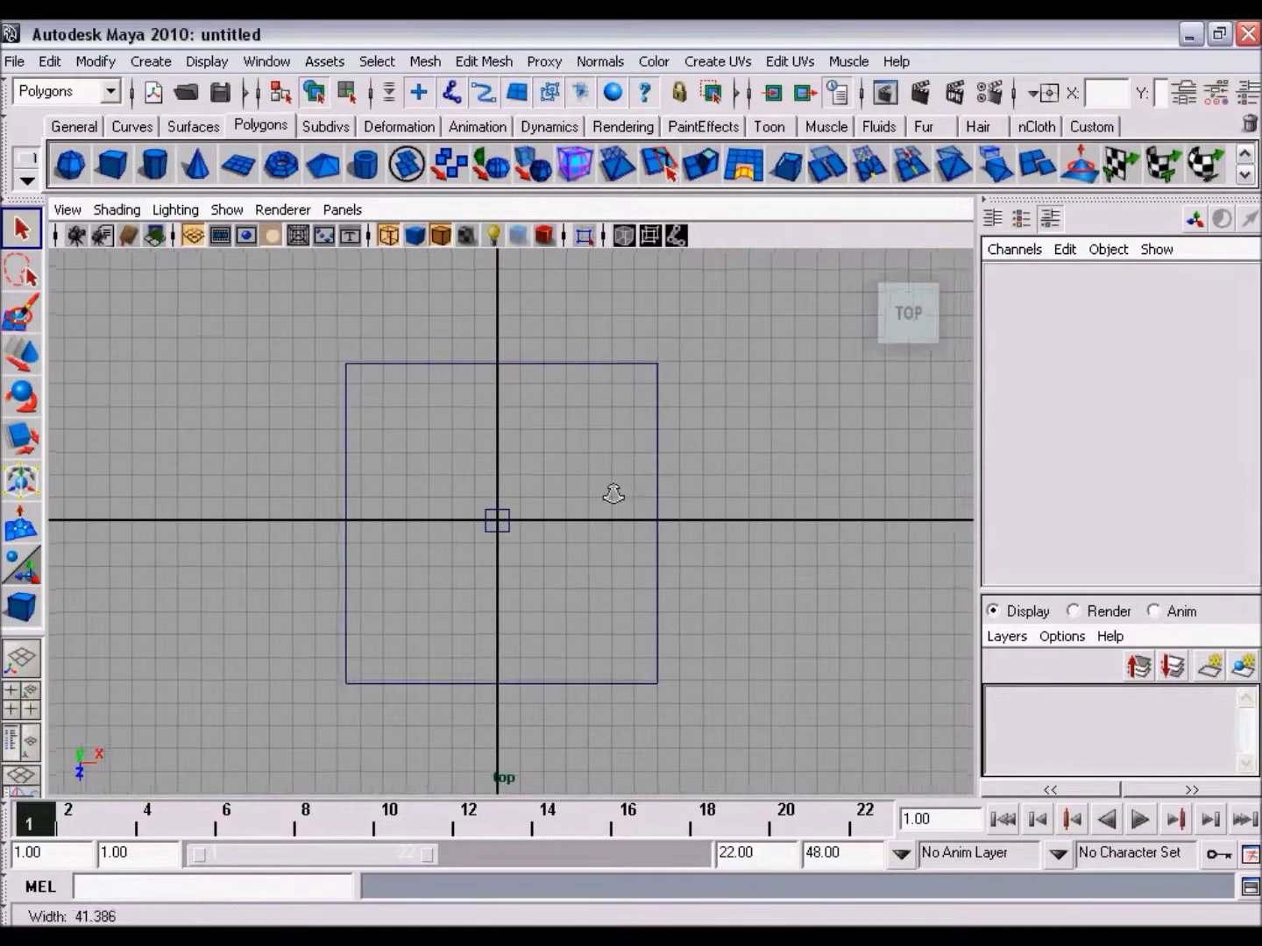
{"action": "key", "text": "space"}
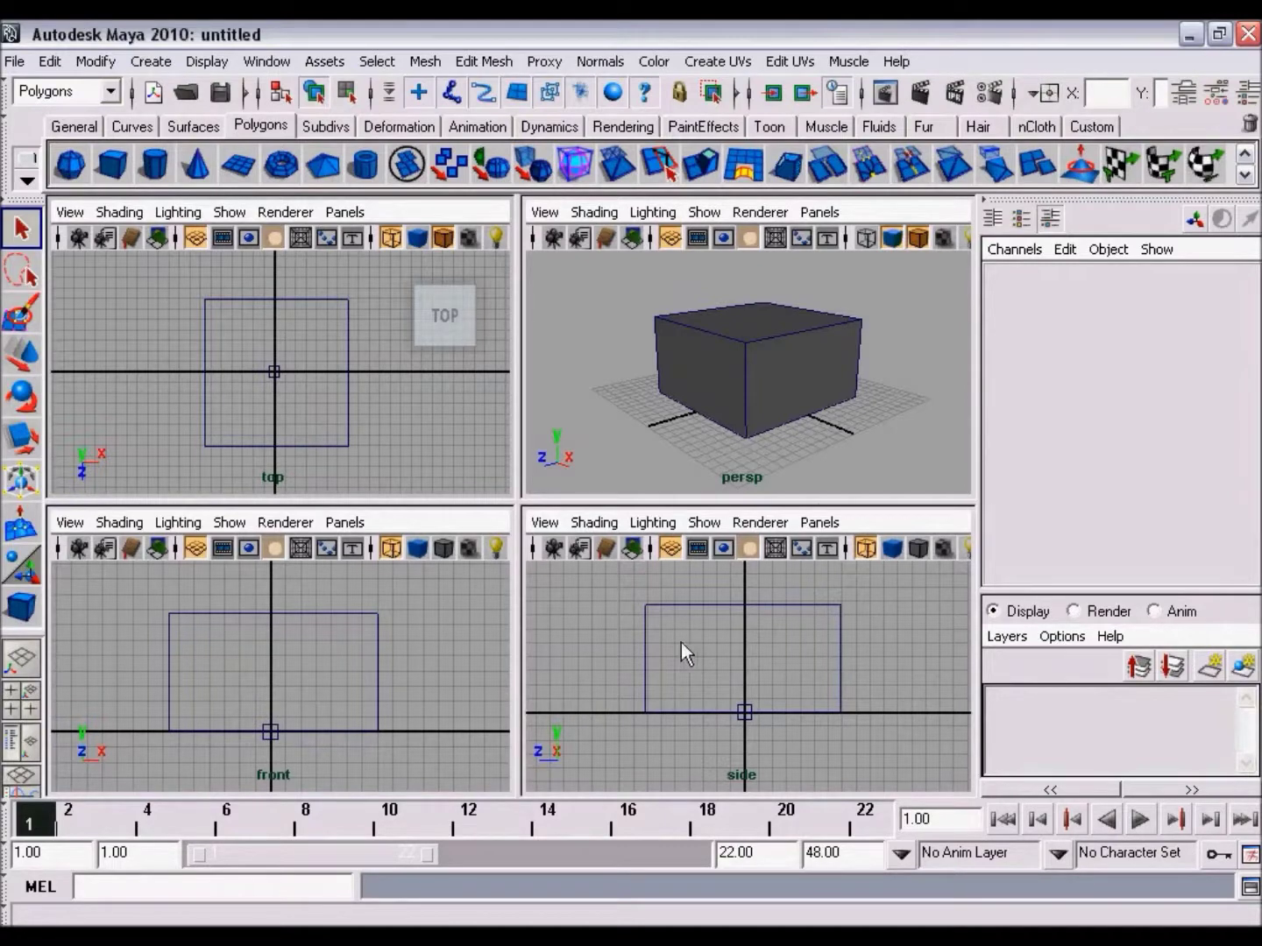
Toggle between single and four-view layouts with the spacebar, ending with the hotbox open.
{"action": "key", "text": "space"}
{"action": "key", "text": "space"}
{"action": "key", "text": "space"}
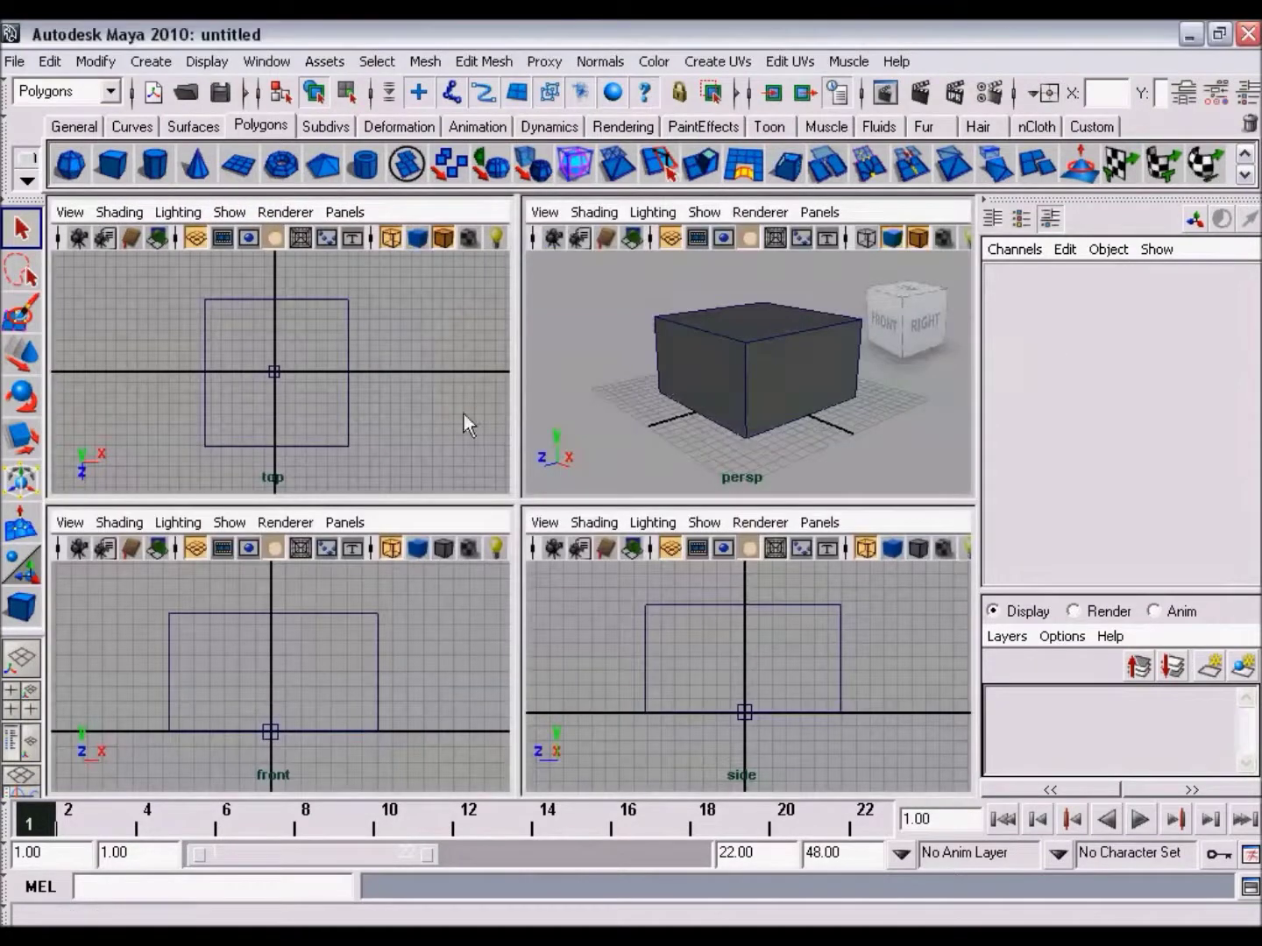
{"action": "key", "text": "space"}
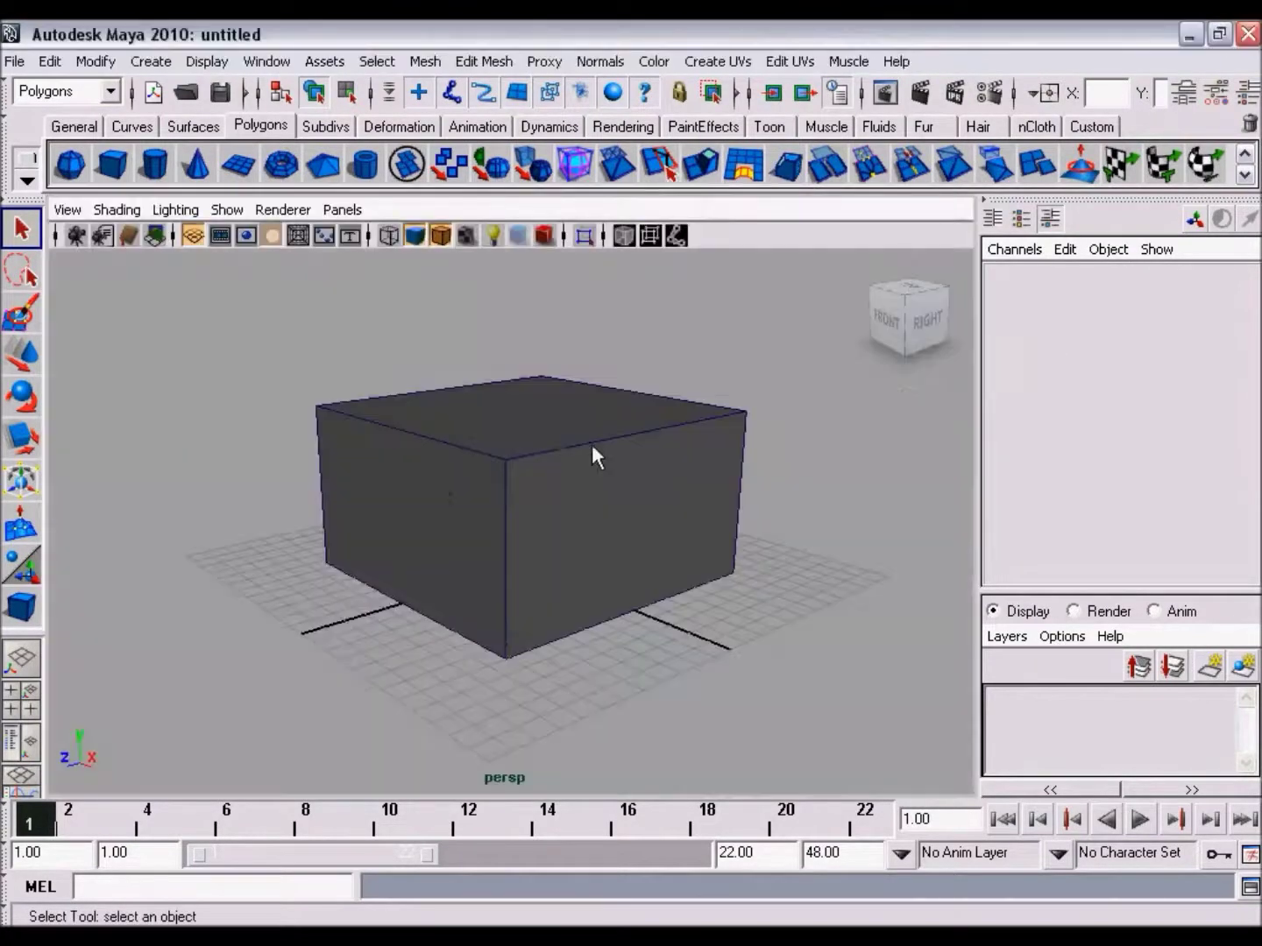
{"action": "key", "text": "space"}
{"action": "key", "text": "space"}
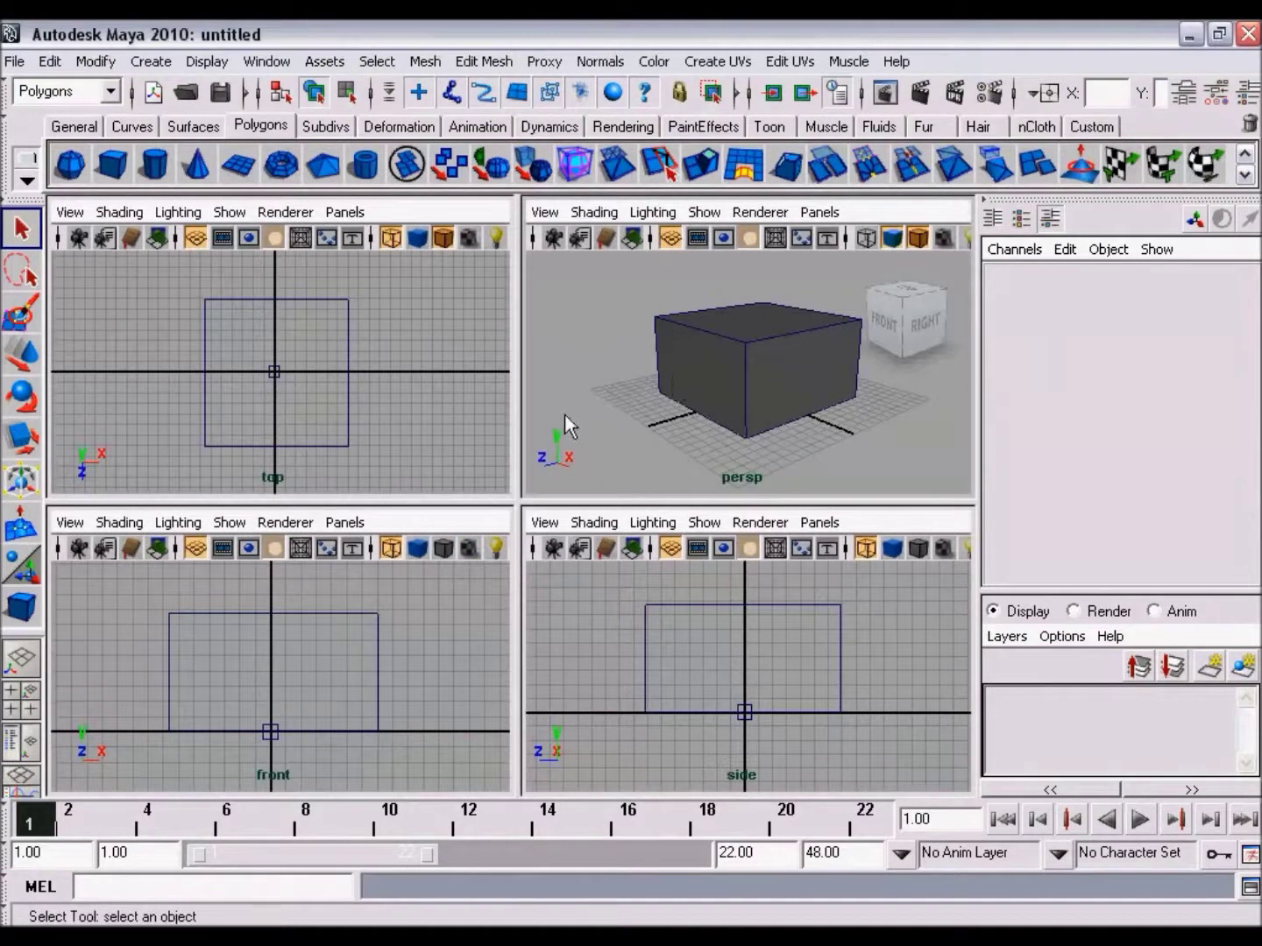
{"action": "key", "text": "space"}
{"action": "key", "text": "space"}
{"action": "key", "text": "space"}
{"action": "key", "text": "space"}
{"action": "key", "text": "space"}
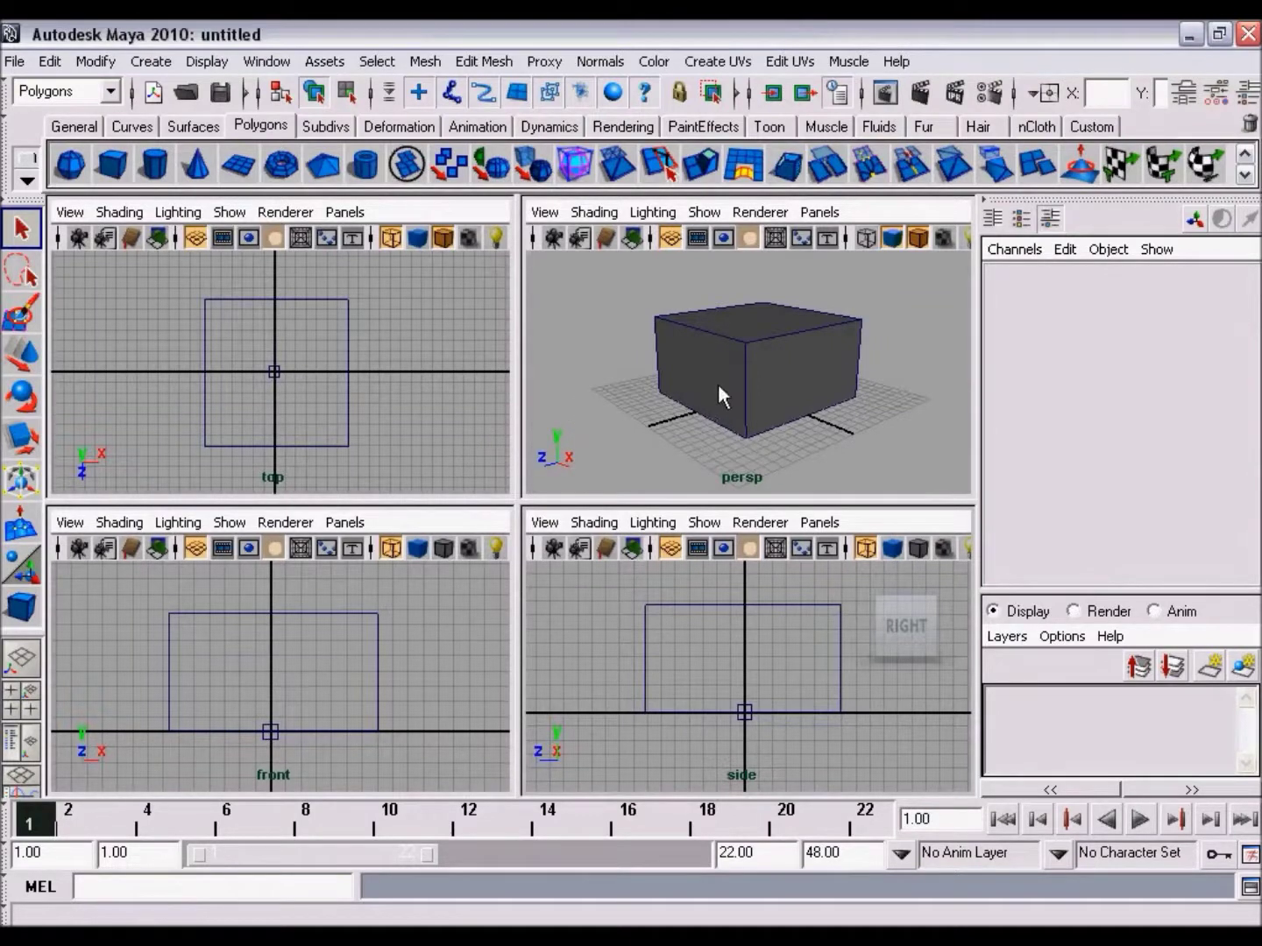
{"action": "key", "text": "space"}
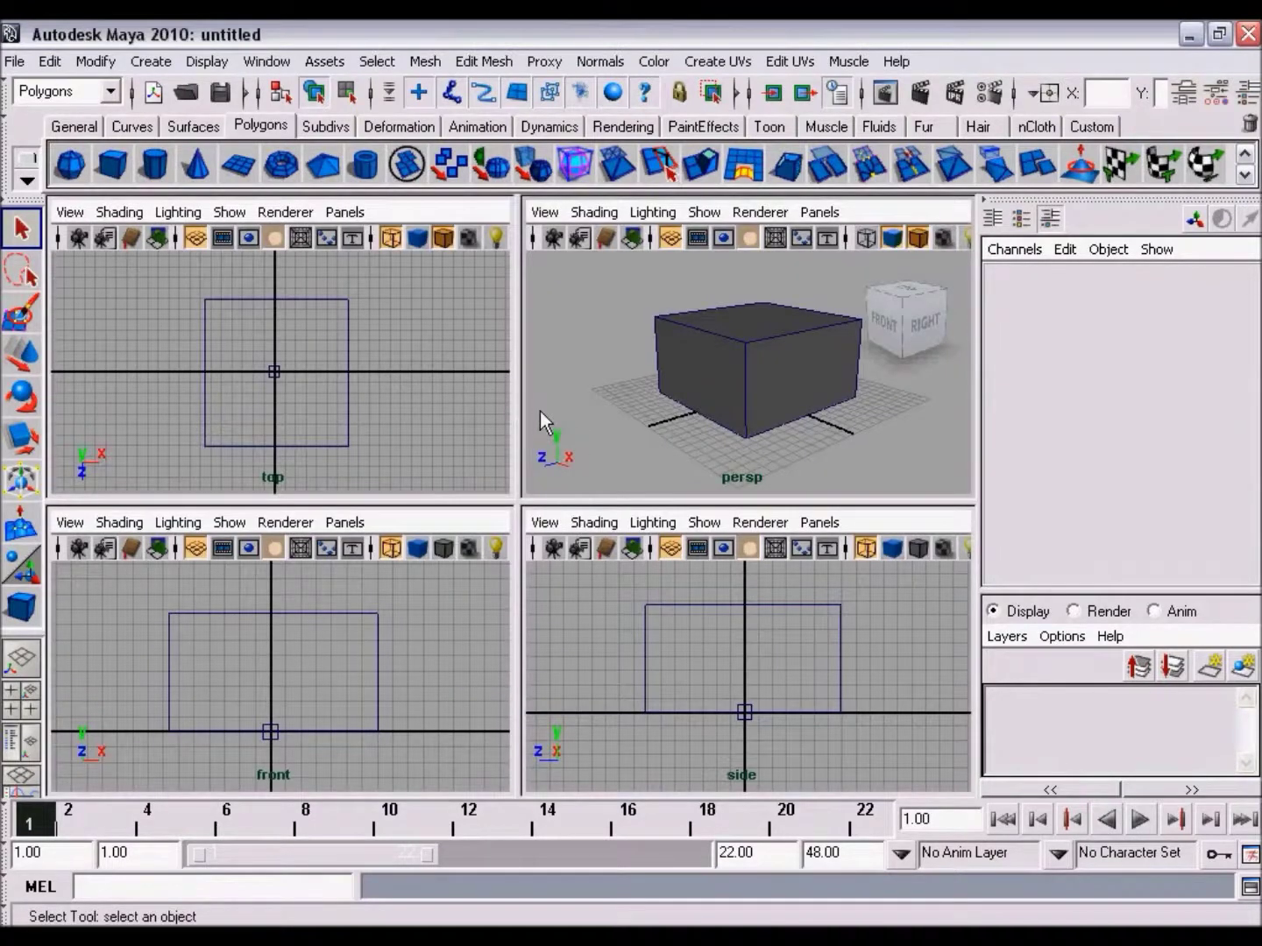
{"action": "key", "text": "space"}
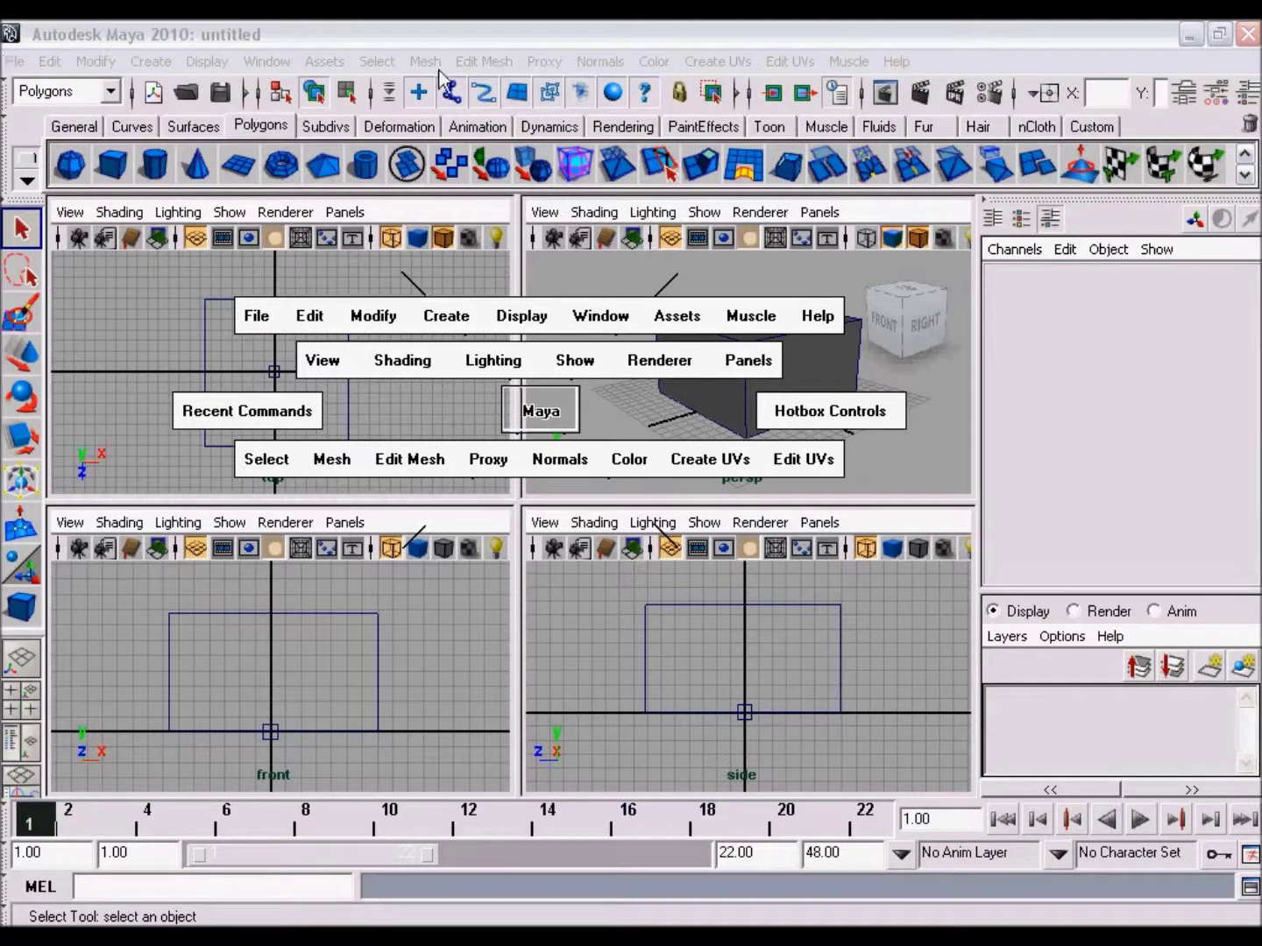
Close the hotbox, maximize the perspective view, and display pCube2 as a wireframe box.
{"action": "key", "text": "space"}
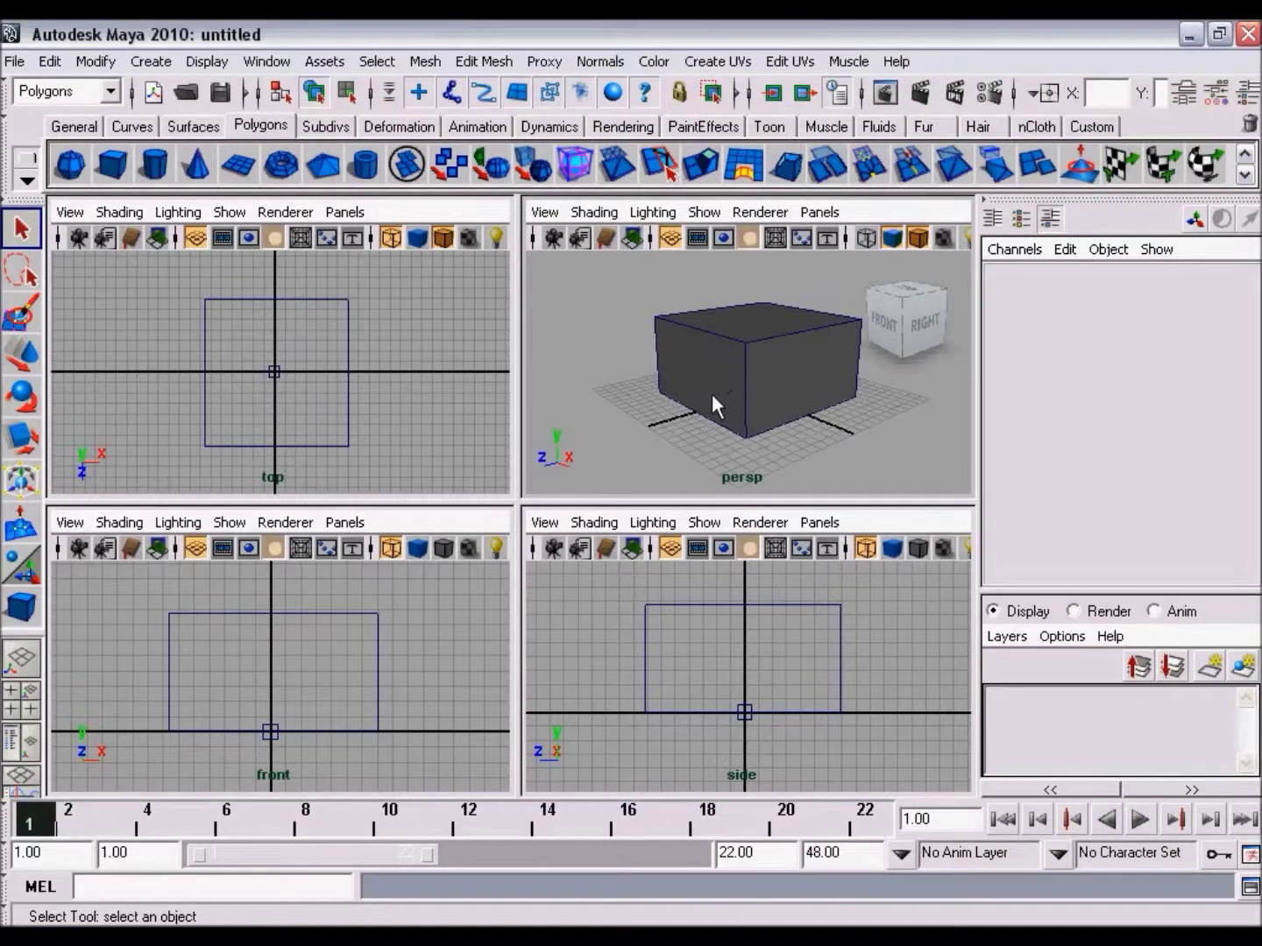
{"action": "key", "text": "space"}
{"action": "right_click_drag", "start_coordinate": [654, 525], "coordinate": [566, 496], "text": "alt"}
{"action": "mouse_move", "coordinate": [566, 496]}
{"action": "left_mouse_down", "text": "alt"}
{"action": "mouse_move", "coordinate": [578, 493]}
{"action": "mouse_move", "coordinate": [563, 496]}
{"action": "left_mouse_up", "text": "alt"}
{"action": "left_click", "coordinate": [117, 208]}
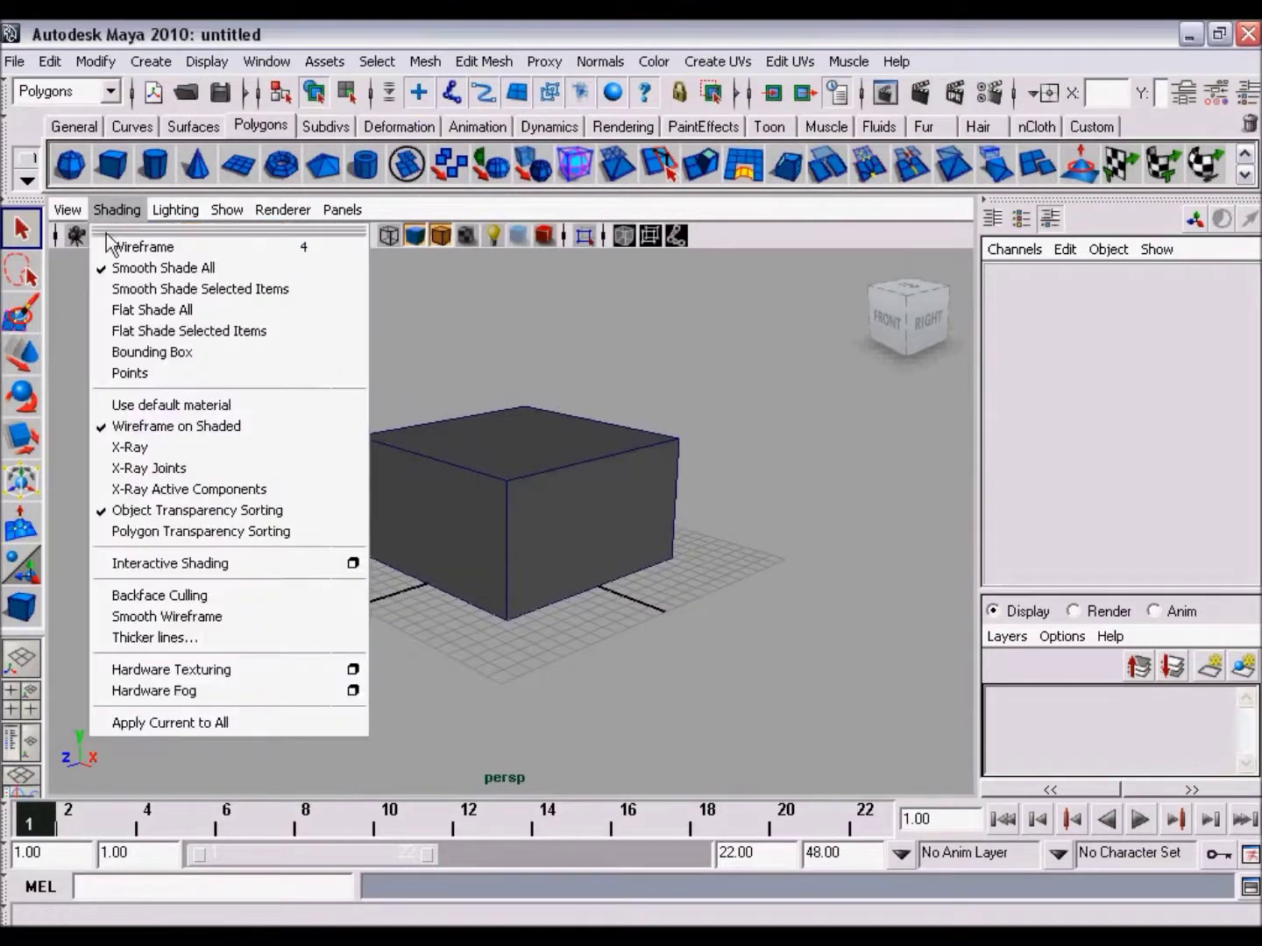
{"action": "left_click", "coordinate": [136, 248]}
{"action": "mouse_move", "coordinate": [551, 547]}
{"action": "left_mouse_down", "text": "alt"}
{"action": "mouse_move", "coordinate": [547, 538]}
{"action": "mouse_move", "coordinate": [614, 526]}
{"action": "mouse_move", "coordinate": [569, 518]}
{"action": "mouse_move", "coordinate": [636, 524]}
{"action": "mouse_move", "coordinate": [624, 520]}
{"action": "left_mouse_up", "text": "alt"}
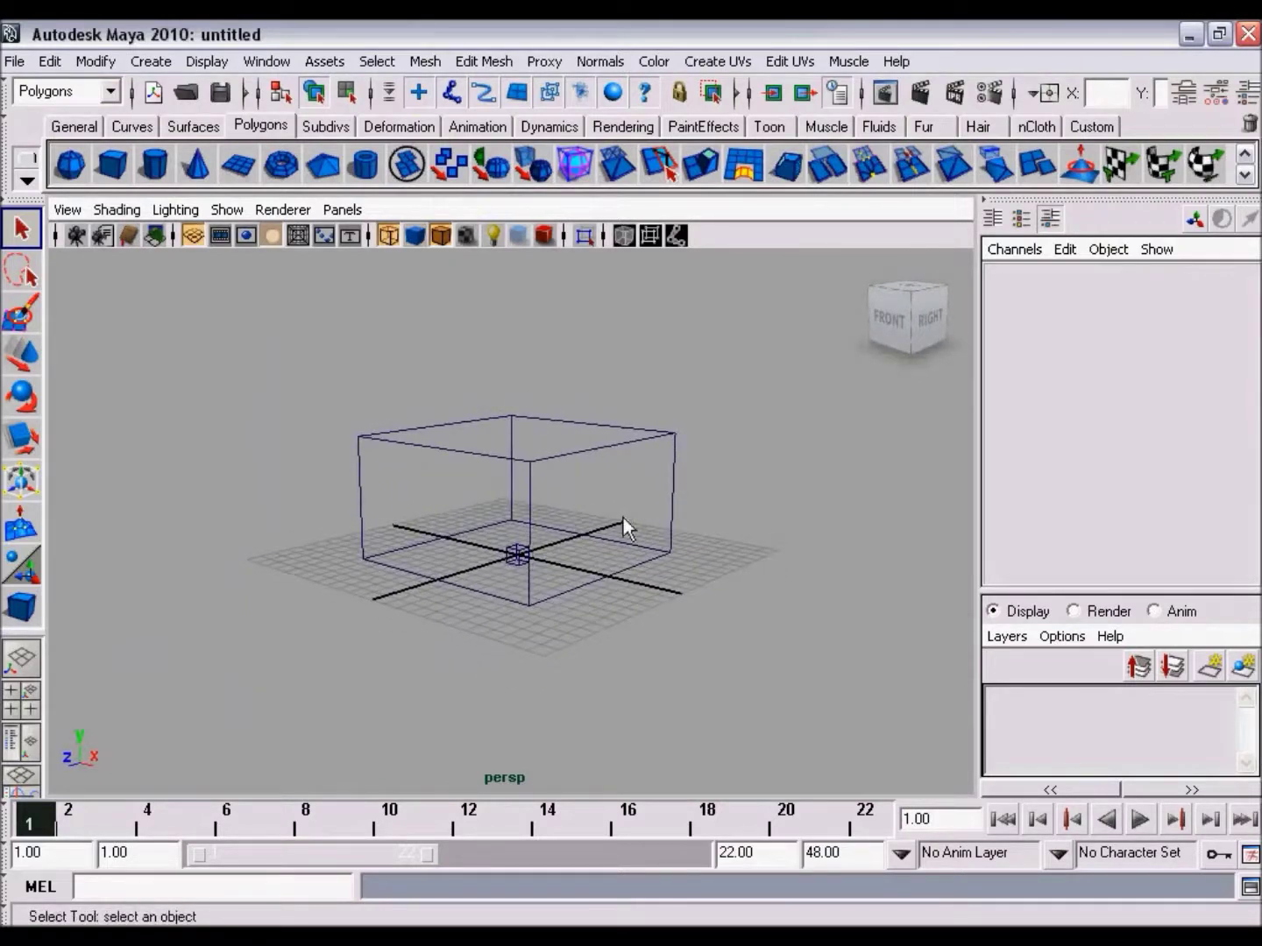
{"action": "right_click_drag", "start_coordinate": [622, 517], "coordinate": [601, 515], "text": "alt"}
{"action": "left_click_drag", "start_coordinate": [600, 516], "coordinate": [552, 525], "text": "alt"}
{"action": "middle_click_drag", "start_coordinate": [553, 524], "coordinate": [541, 515], "text": "alt"}
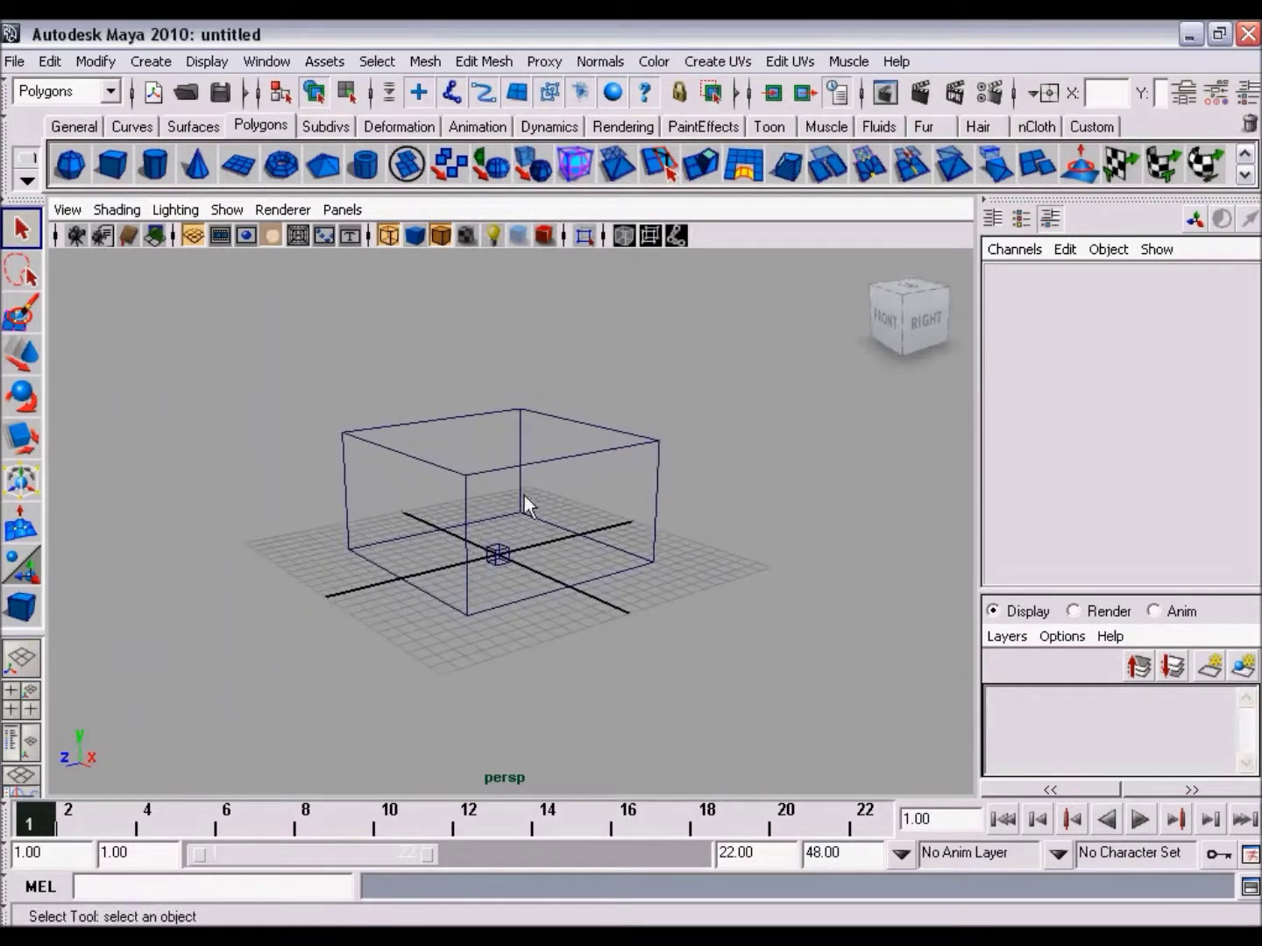
Pick Polygon Cube from the hotbox and drag out pCube3 around pCube2, raised to Translate Y 6.036.
{"action": "key", "text": "space"}
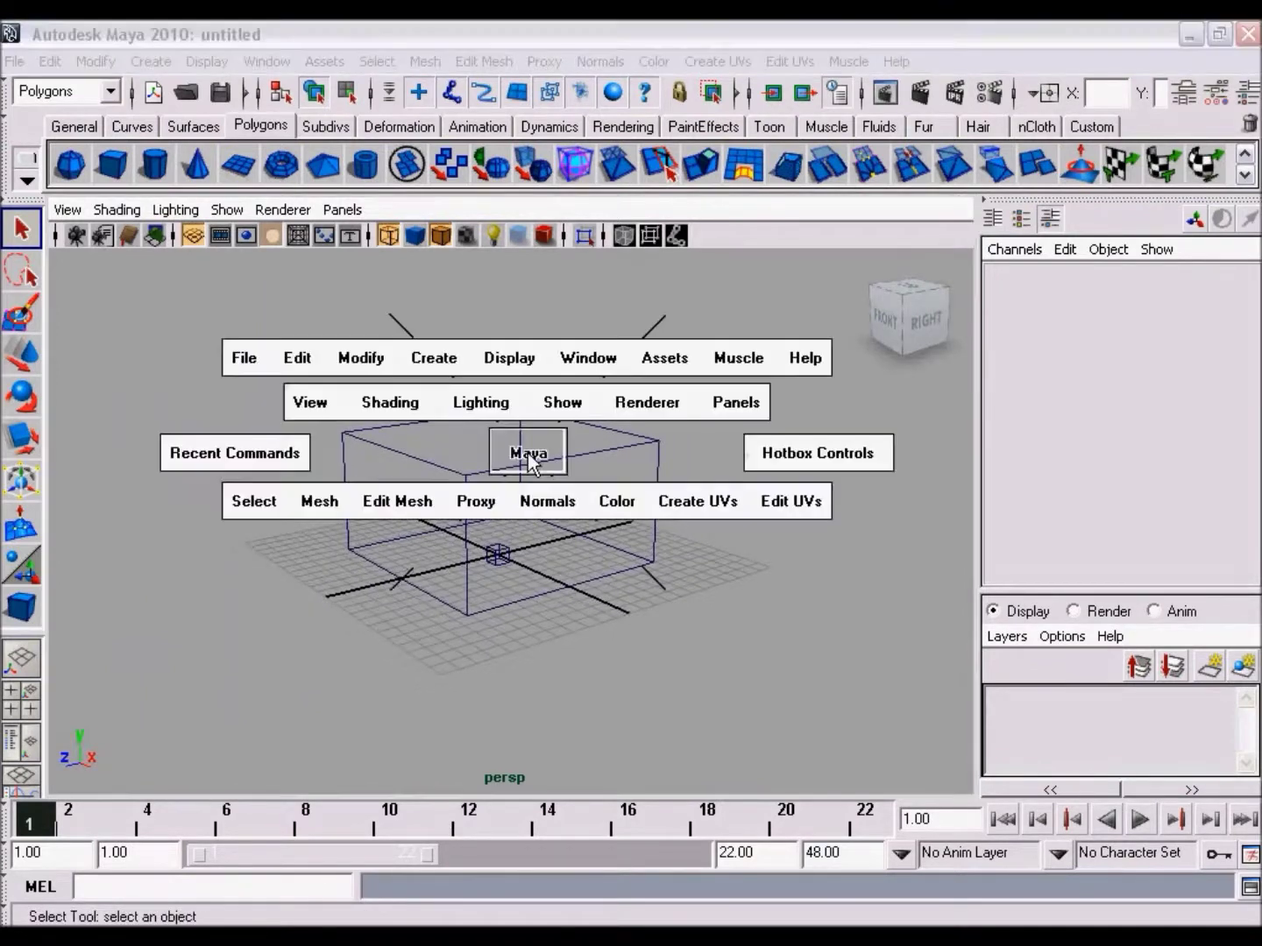
{"action": "left_click", "coordinate": [435, 363]}
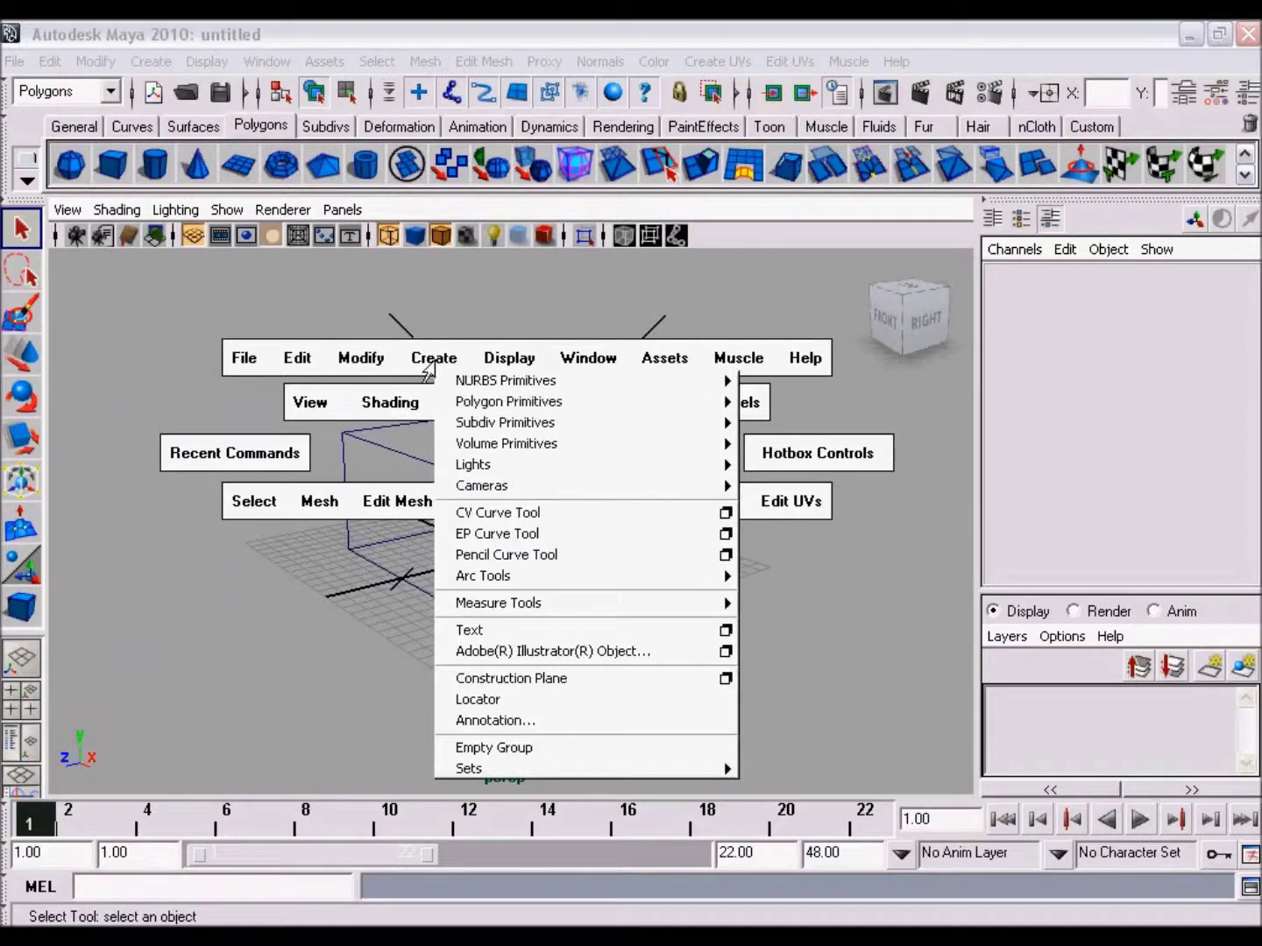
{"action": "mouse_move", "coordinate": [508, 401]}
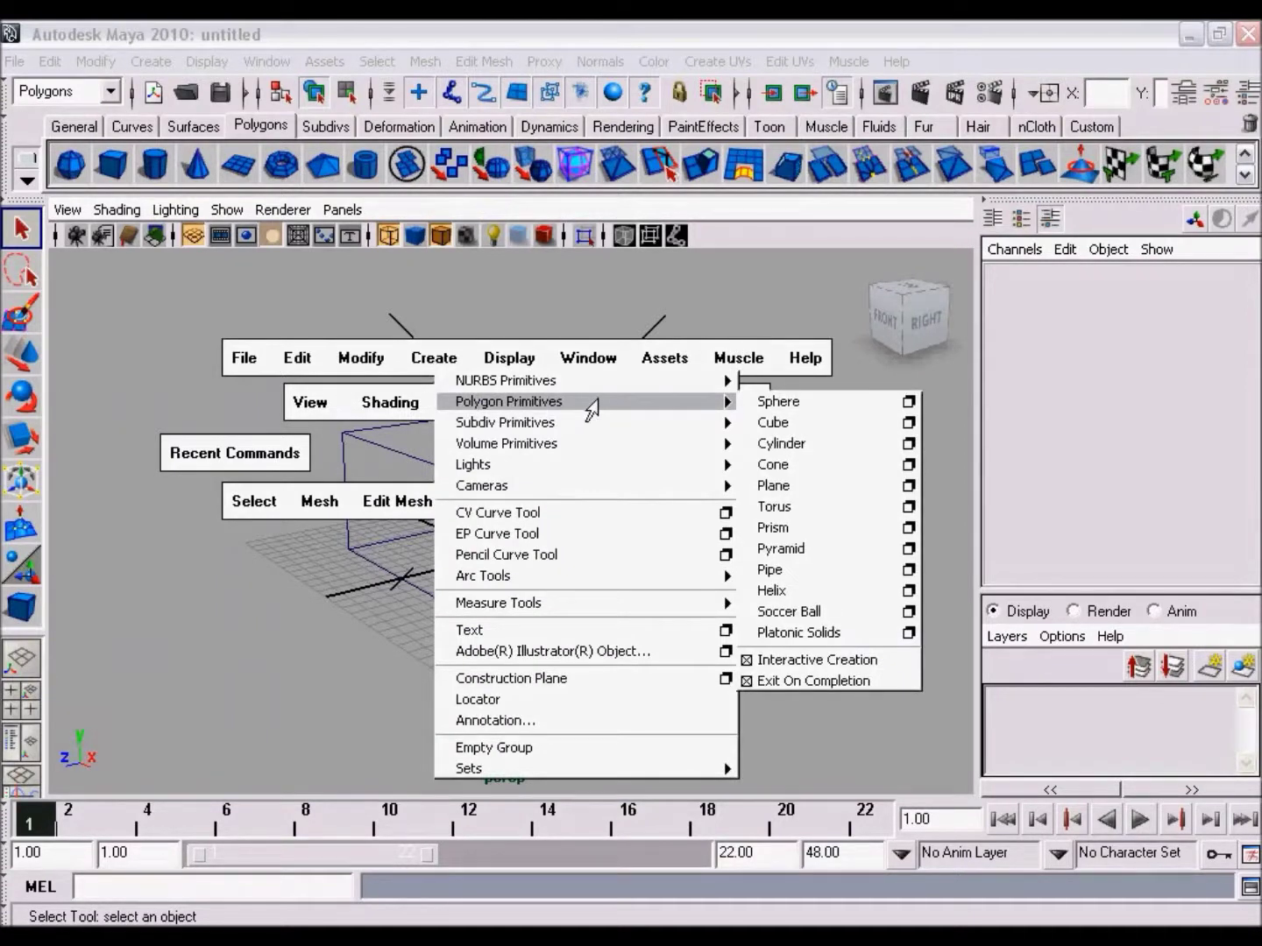
{"action": "left_click", "coordinate": [775, 423]}
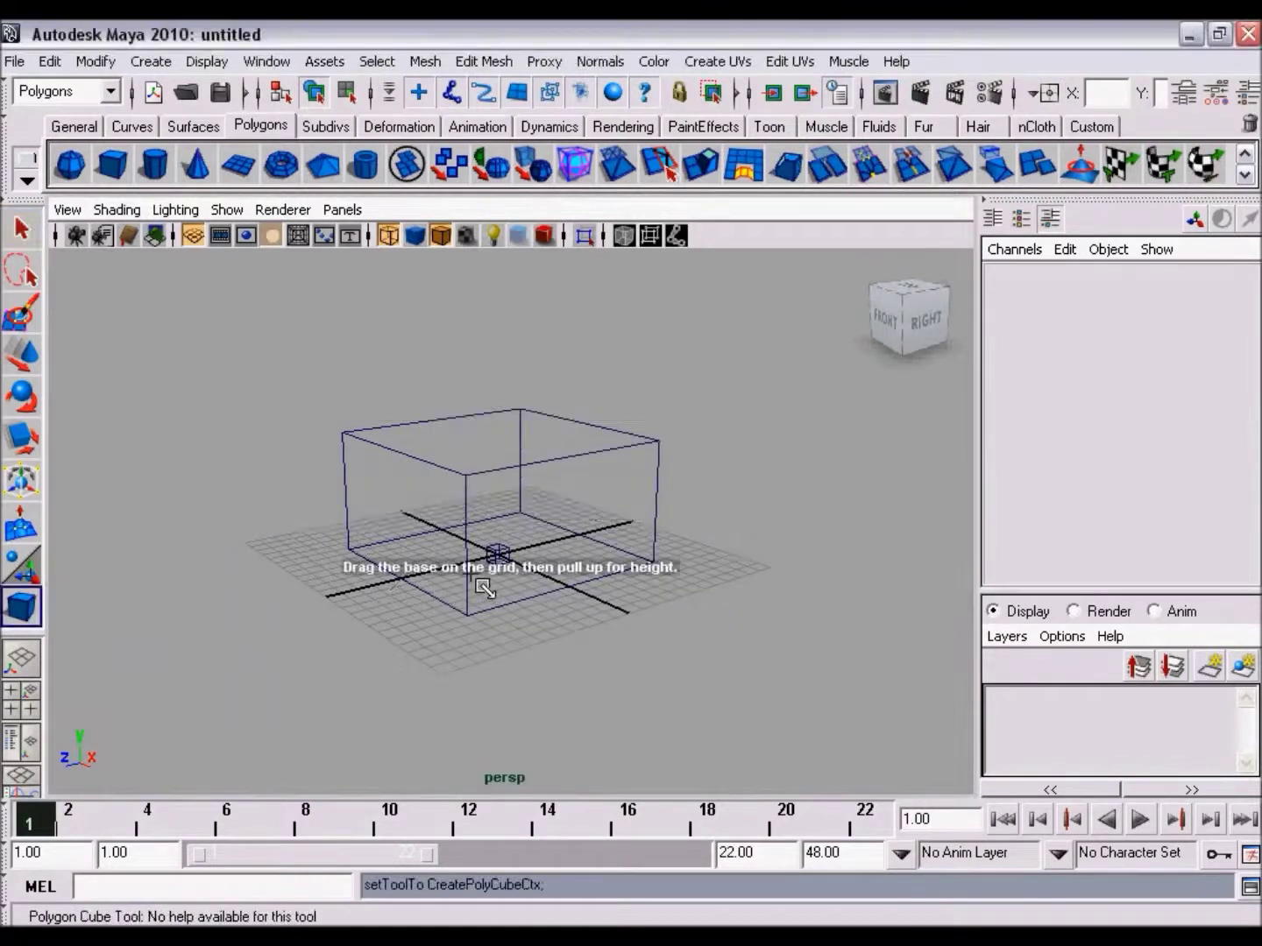
{"action": "mouse_move", "coordinate": [454, 520]}
{"action": "left_mouse_down", "text": "alt"}
{"action": "mouse_move", "coordinate": [513, 552]}
{"action": "mouse_move", "coordinate": [477, 527]}
{"action": "mouse_move", "coordinate": [421, 570]}
{"action": "left_mouse_up", "text": "alt"}
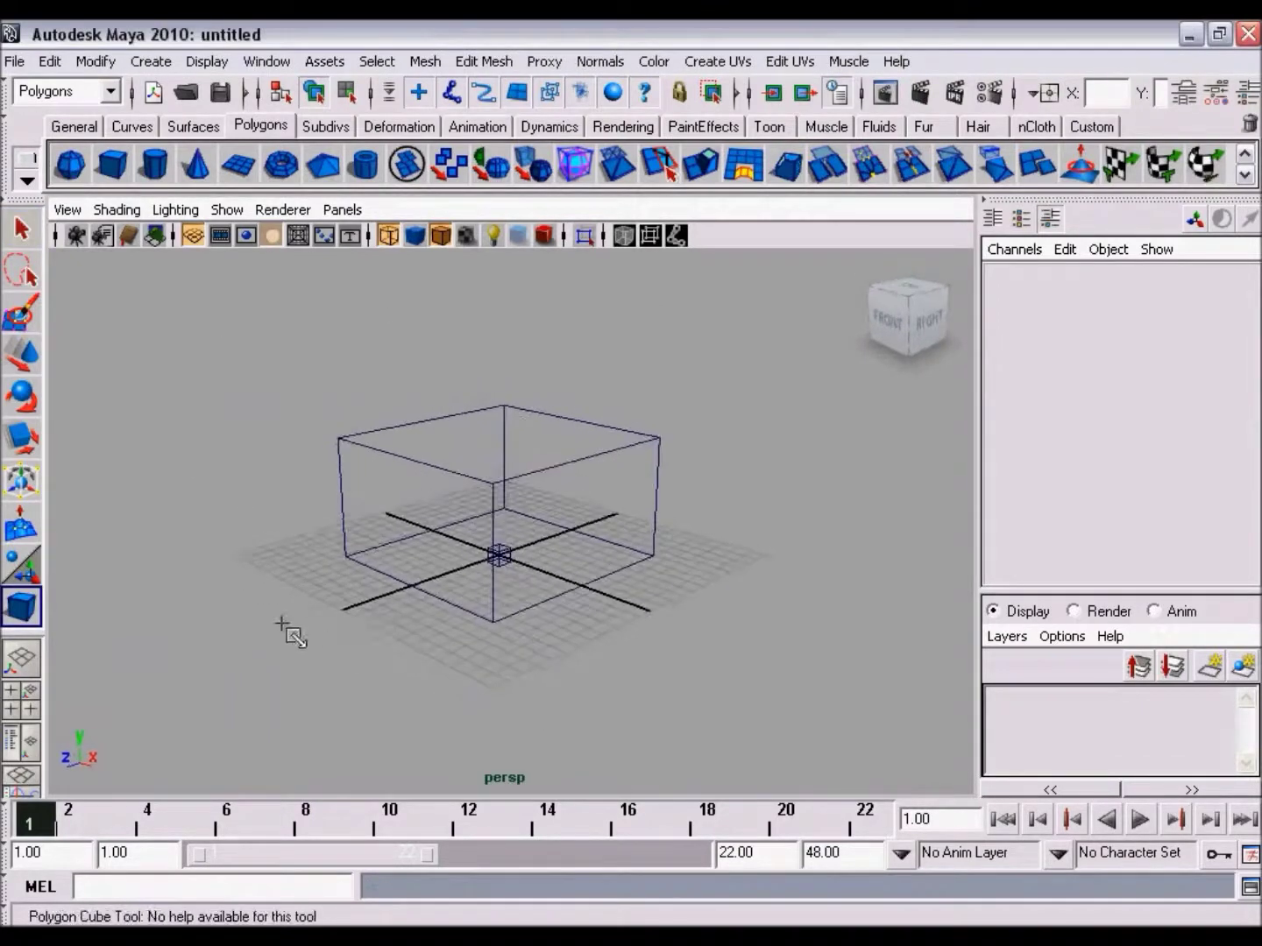
{"action": "left_click_drag", "start_coordinate": [579, 618], "coordinate": [667, 625]}
{"action": "left_click_drag", "start_coordinate": [709, 443], "coordinate": [690, 408]}
{"action": "mouse_move", "coordinate": [656, 528]}
{"action": "left_mouse_down", "text": "alt"}
{"action": "mouse_move", "coordinate": [552, 525]}
{"action": "mouse_move", "coordinate": [707, 521]}
{"action": "mouse_move", "coordinate": [634, 481]}
{"action": "left_mouse_up", "text": "alt"}
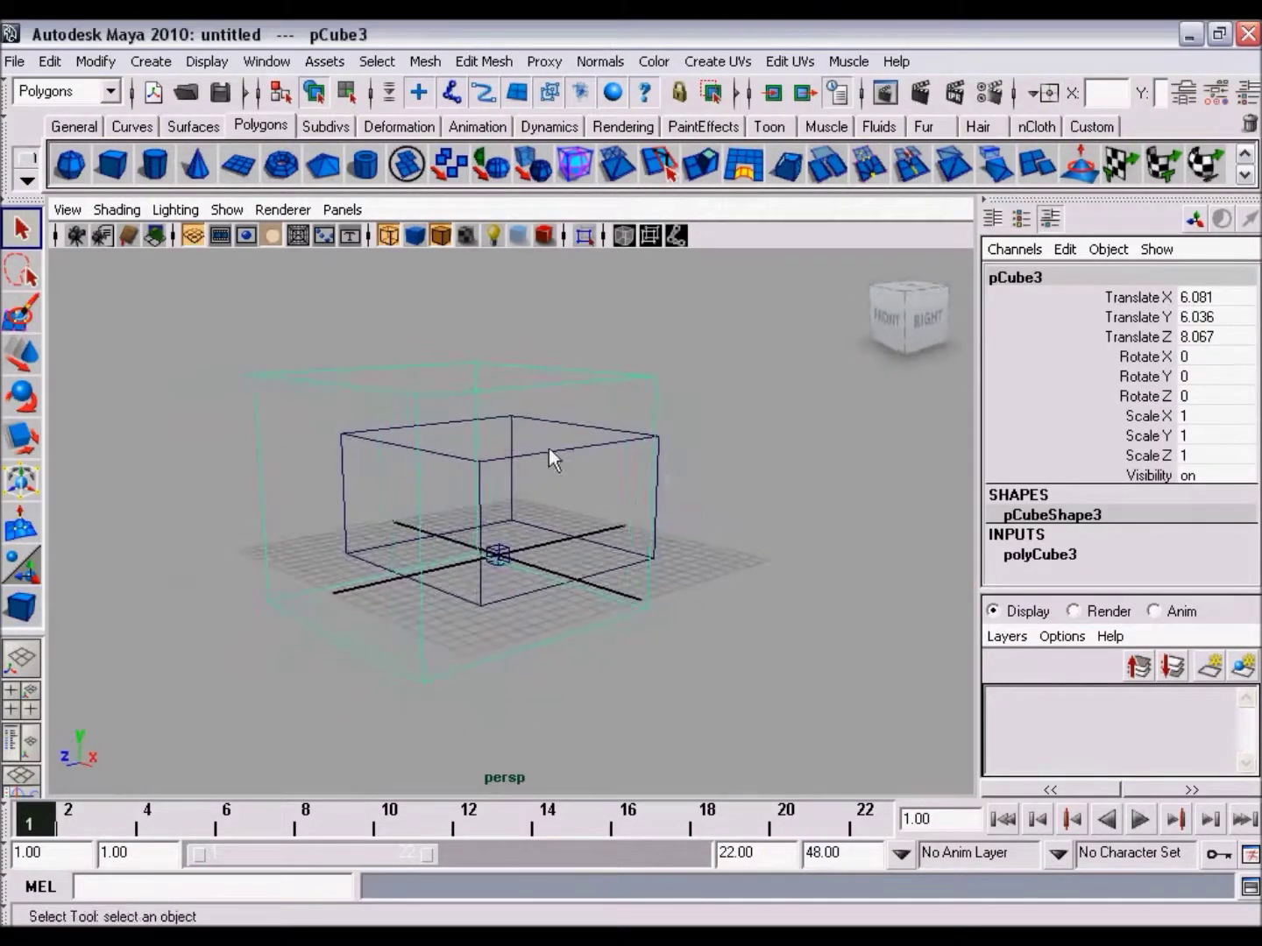
{"action": "key", "text": "space"}
{"action": "mouse_move", "coordinate": [543, 469]}
{"action": "left_mouse_down", "text": "alt"}
{"action": "mouse_move", "coordinate": [638, 469]}
{"action": "mouse_move", "coordinate": [487, 445]}
{"action": "mouse_move", "coordinate": [563, 459]}
{"action": "mouse_move", "coordinate": [626, 443]}
{"action": "mouse_move", "coordinate": [539, 480]}
{"action": "left_mouse_up", "text": "alt"}
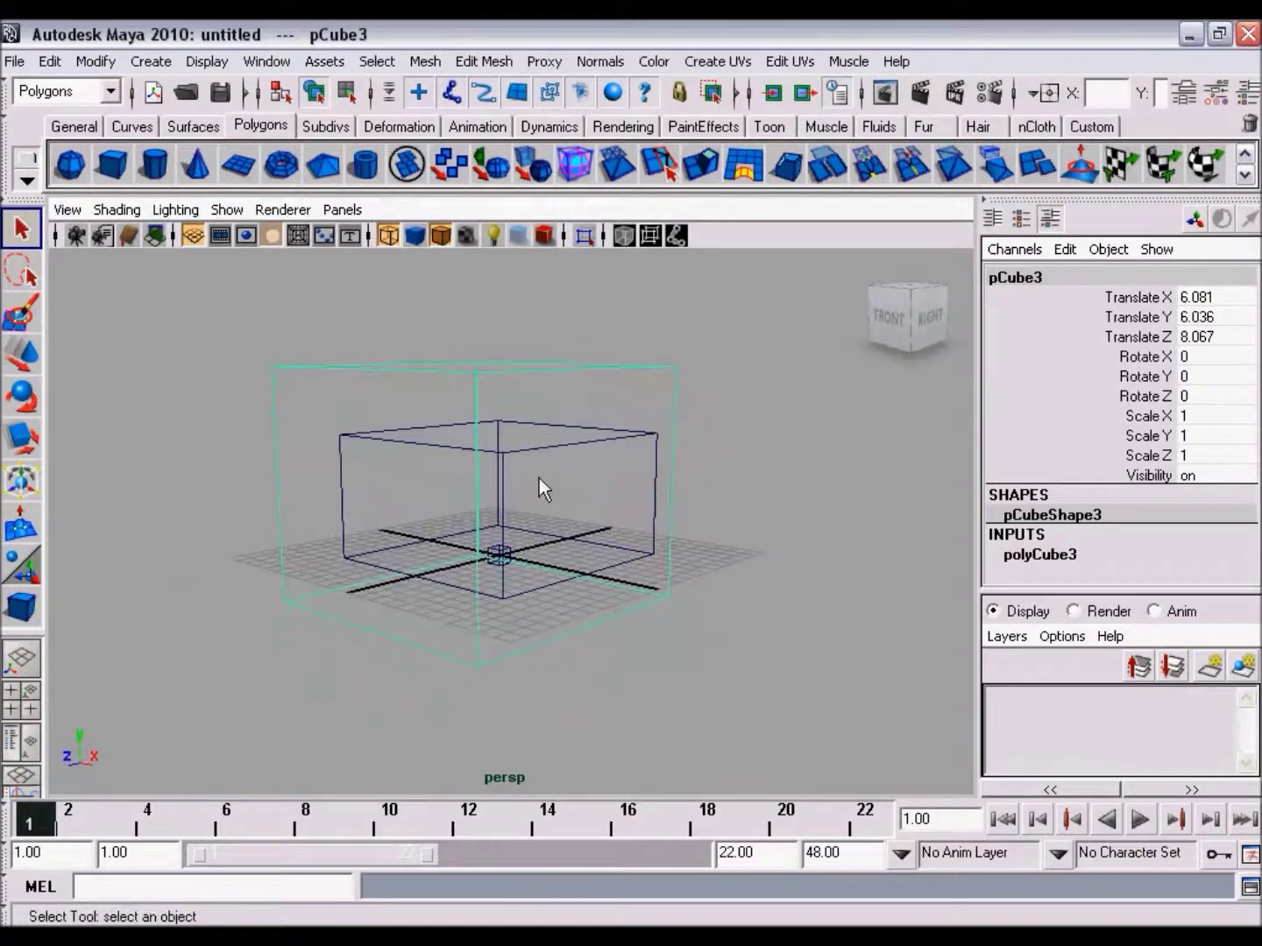
{"action": "key", "text": "space"}
{"action": "key", "text": "space"}
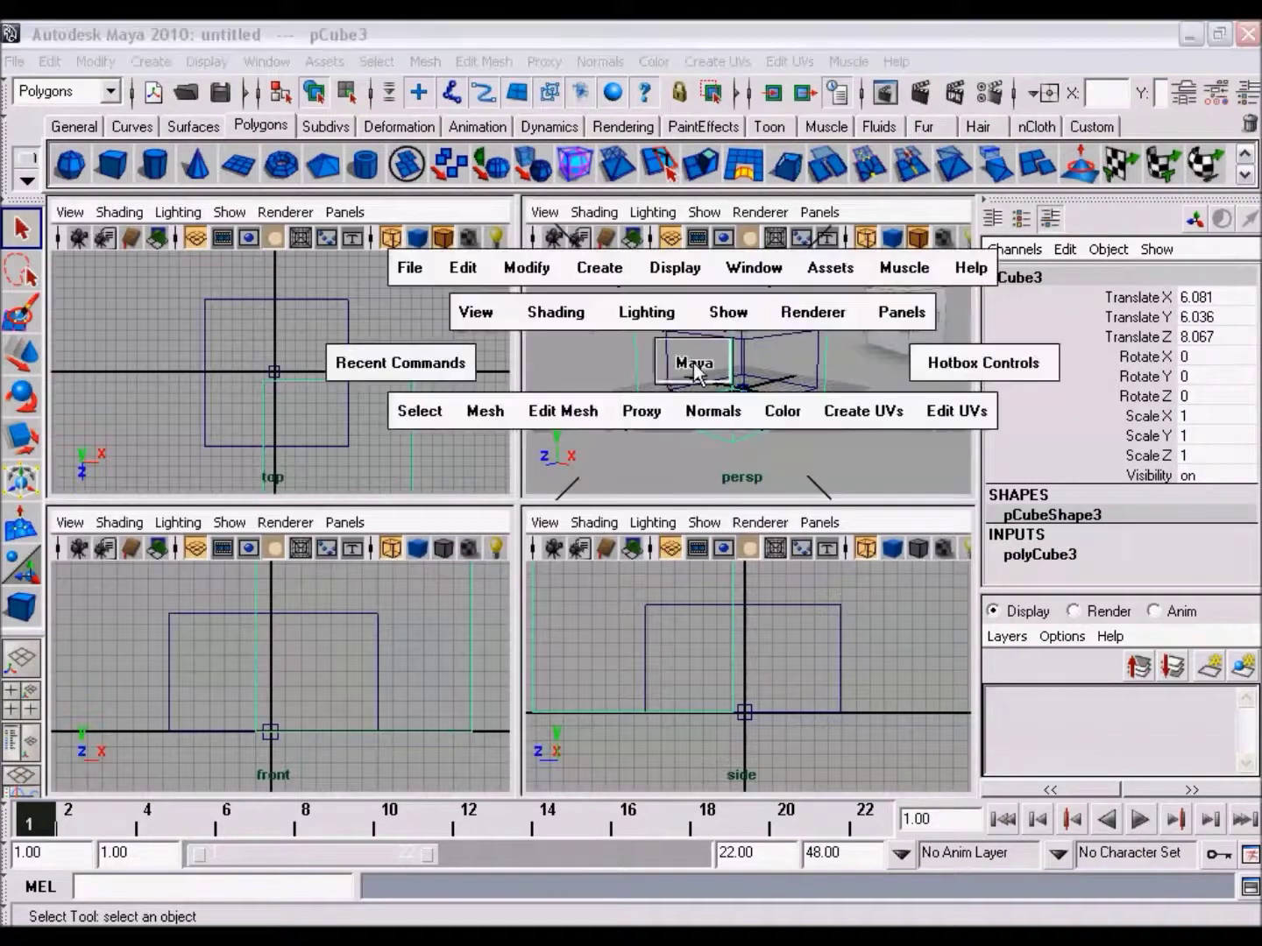
{"action": "key", "text": "space"}
{"action": "key", "text": "space"}
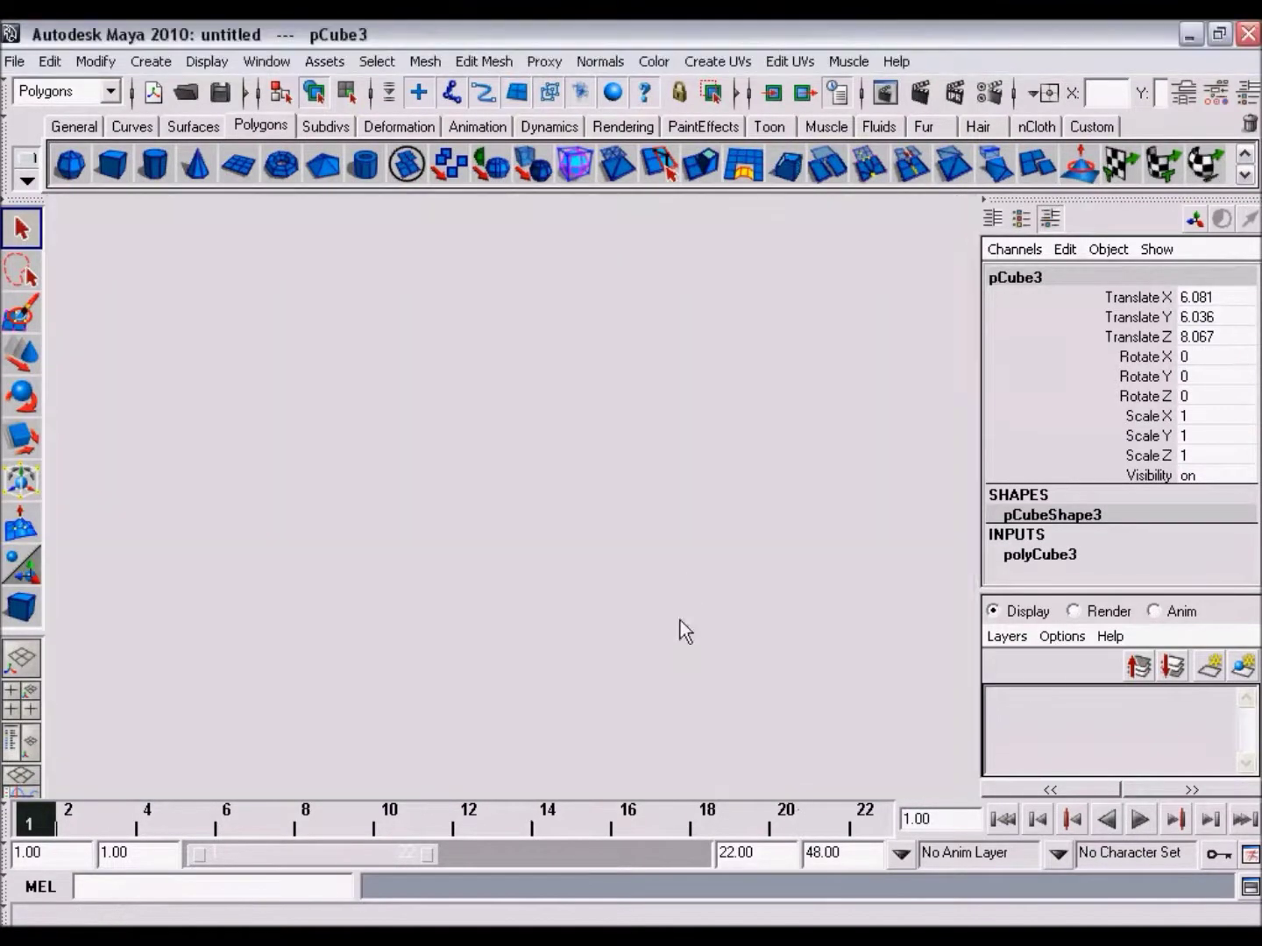
{"action": "key", "text": "space"}
{"action": "key", "text": "space"}
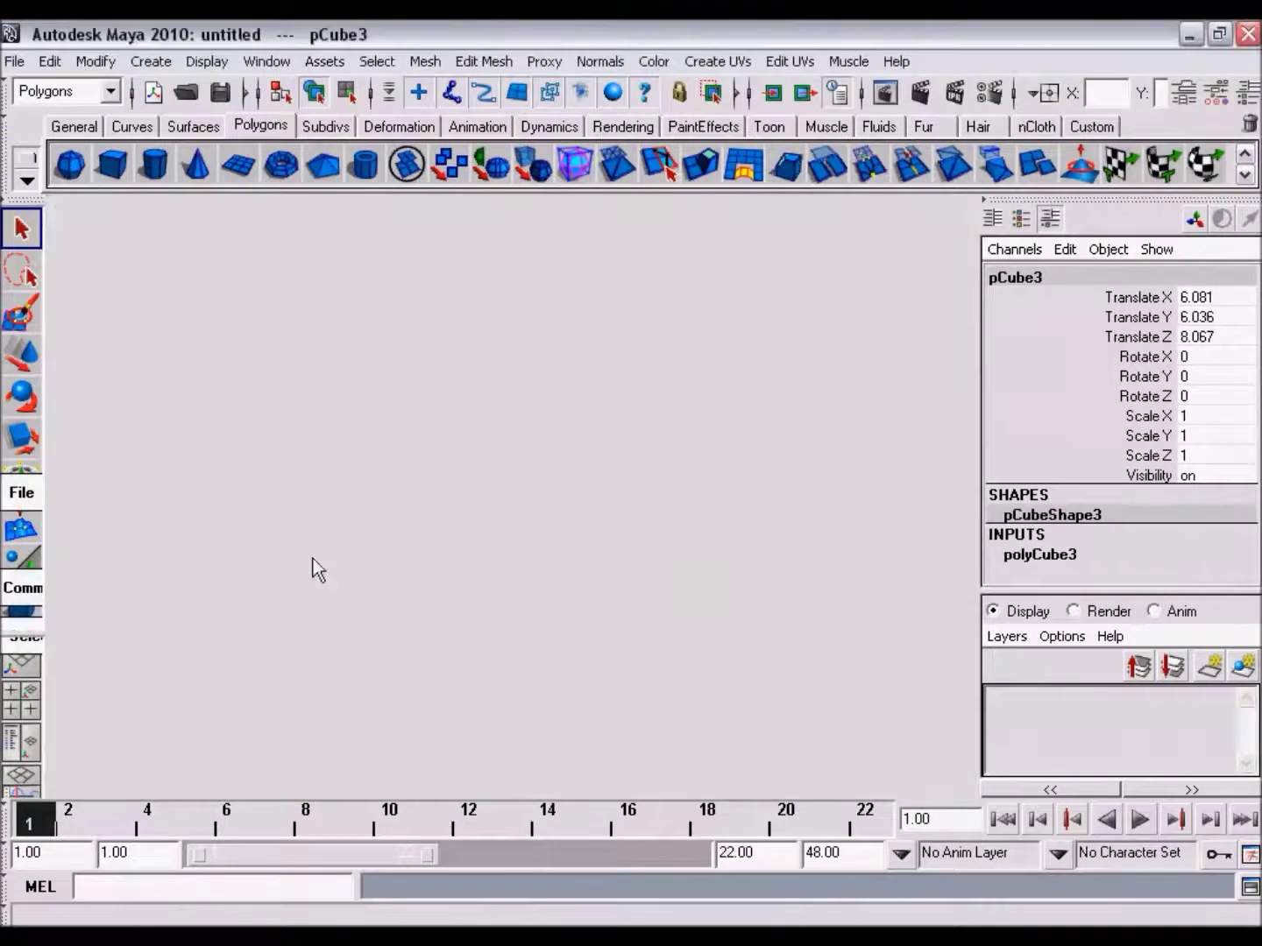
{"action": "key", "text": "space"}
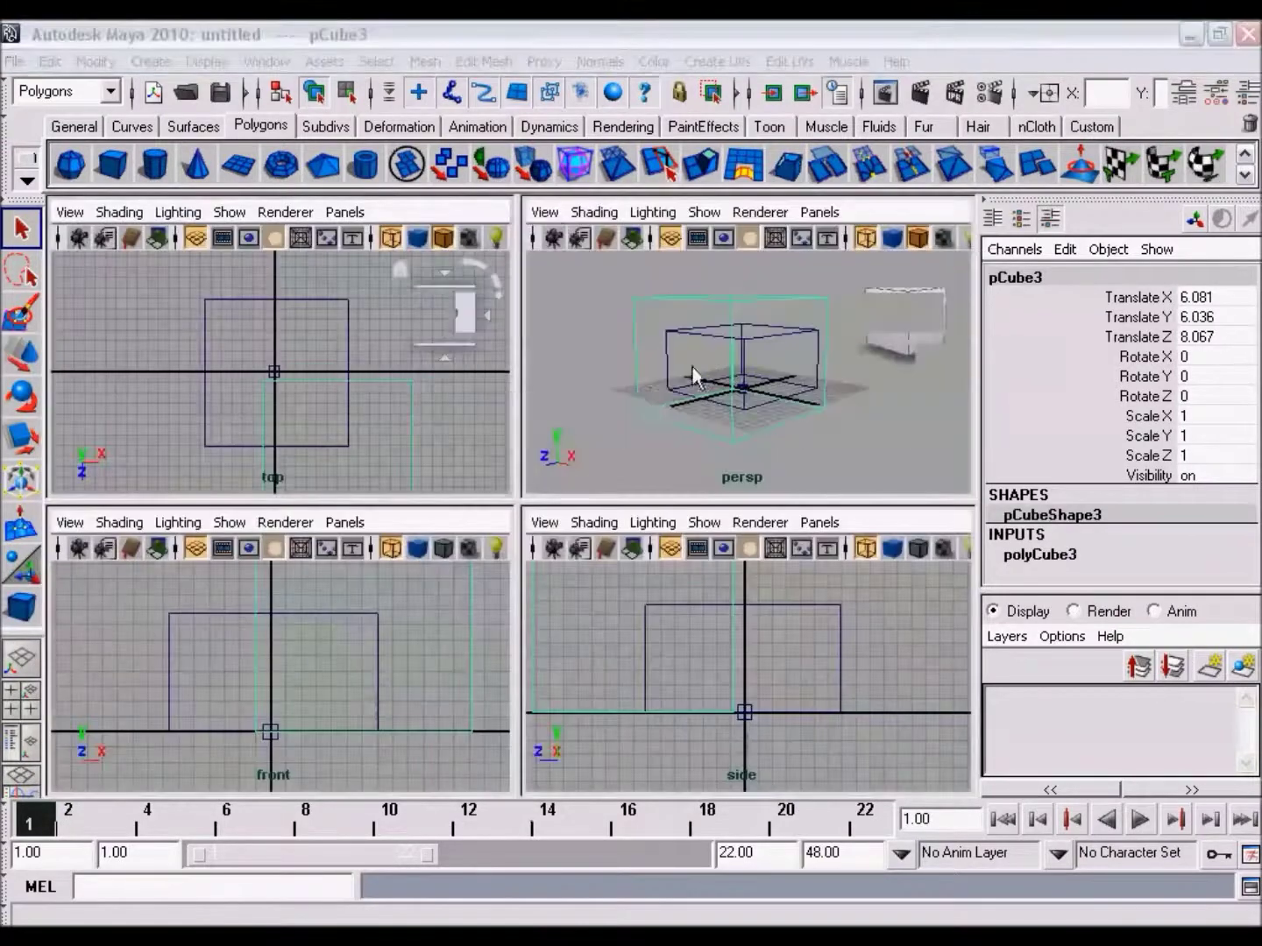
{"action": "key", "text": "space"}
{"action": "key", "text": "space"}
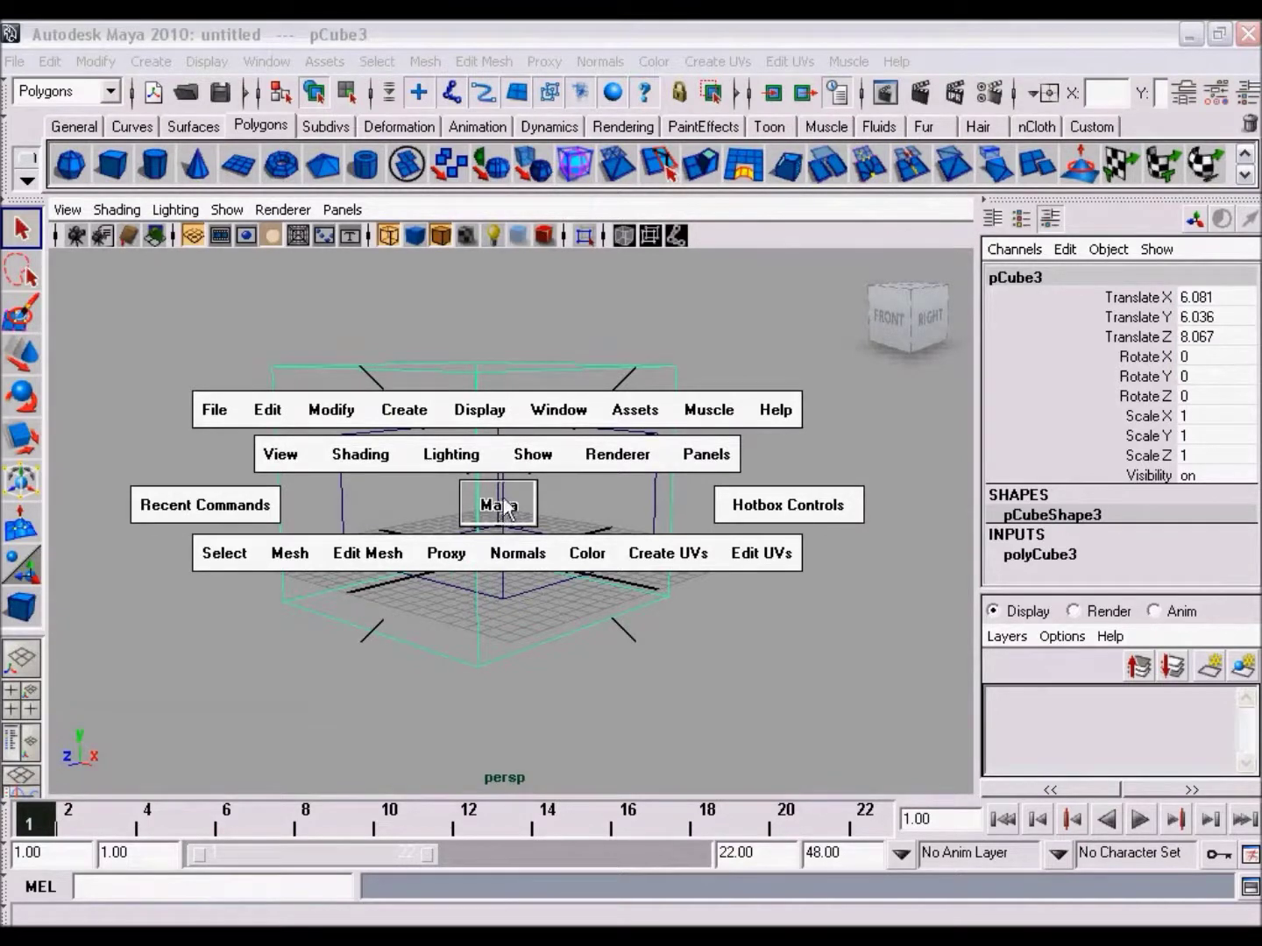
{"action": "key", "text": "space"}
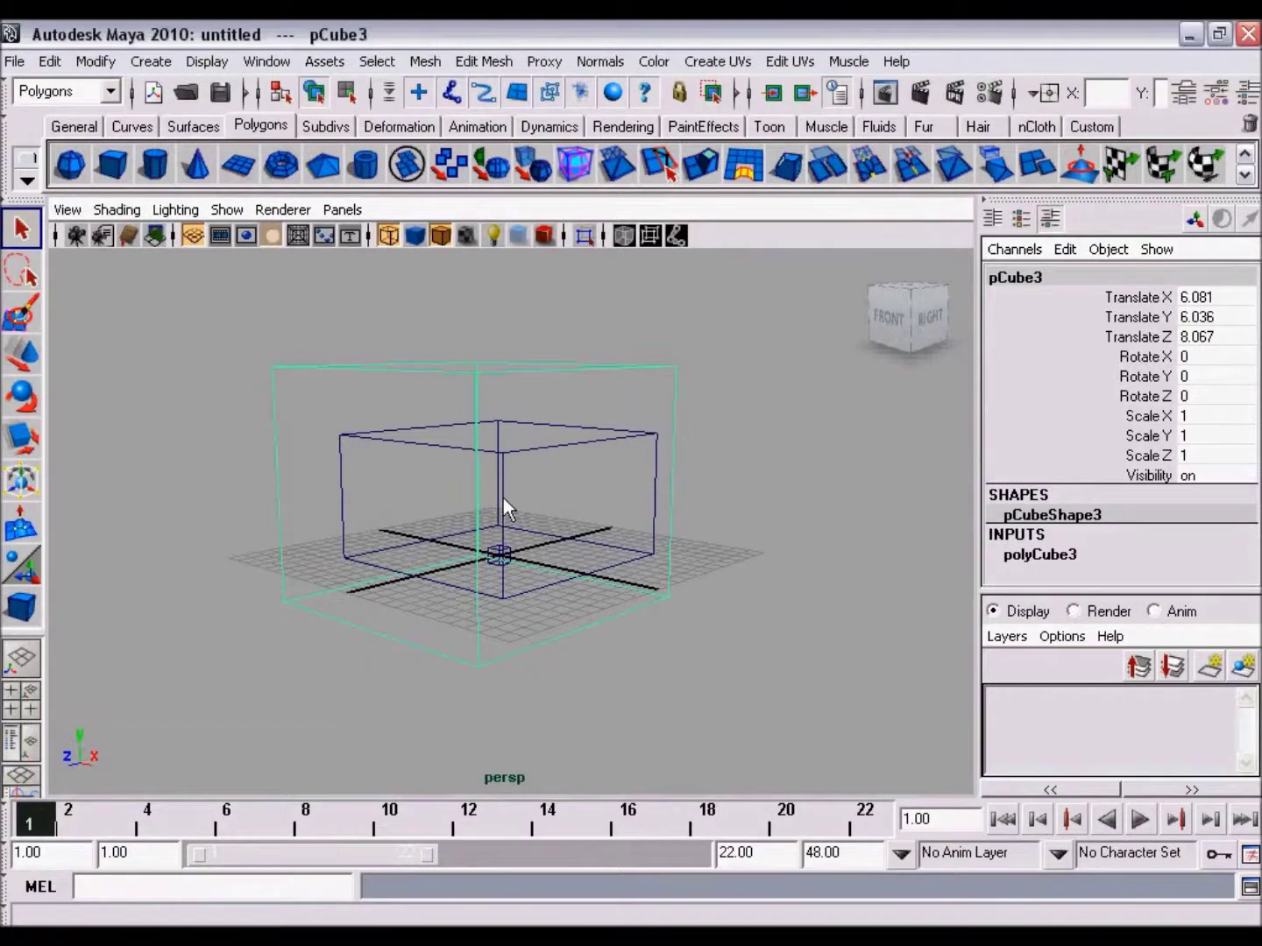